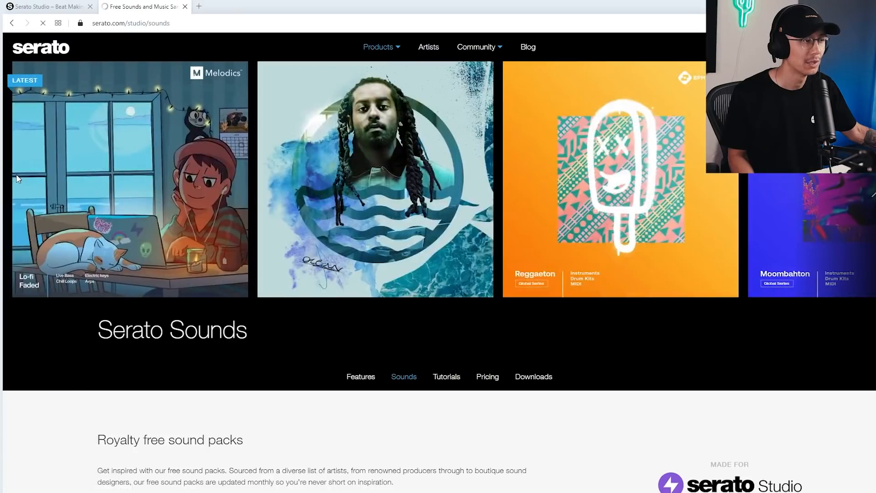
# Browse the featured sound packs in the carousel on the Serato Sounds page.
pyautogui.click(12, 23)
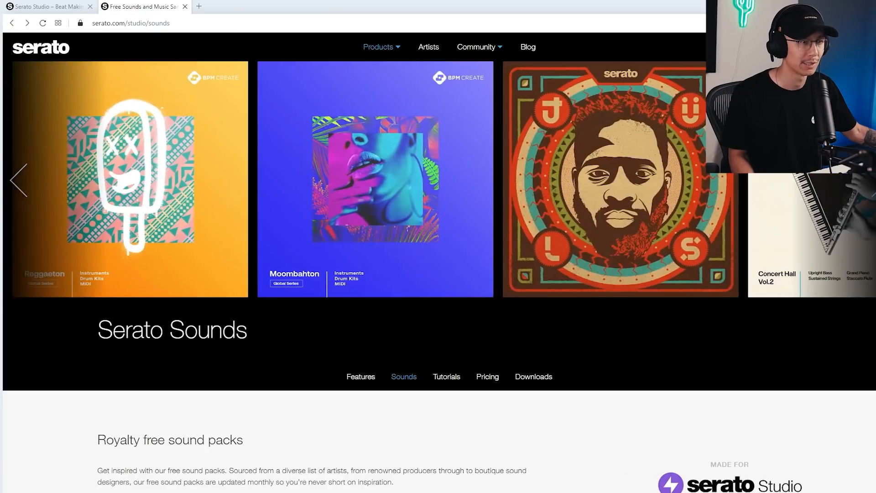
pyautogui.click(872, 178)
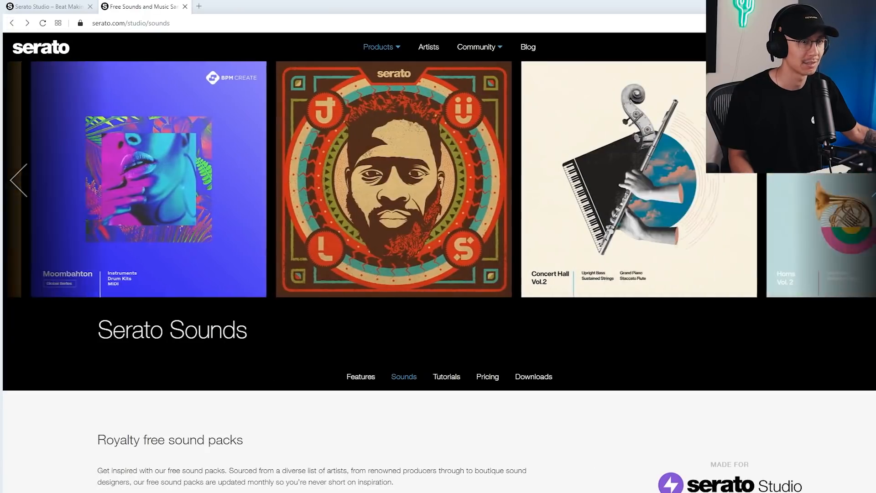
pyautogui.click(872, 178)
pyautogui.click(872, 180)
pyautogui.click(872, 181)
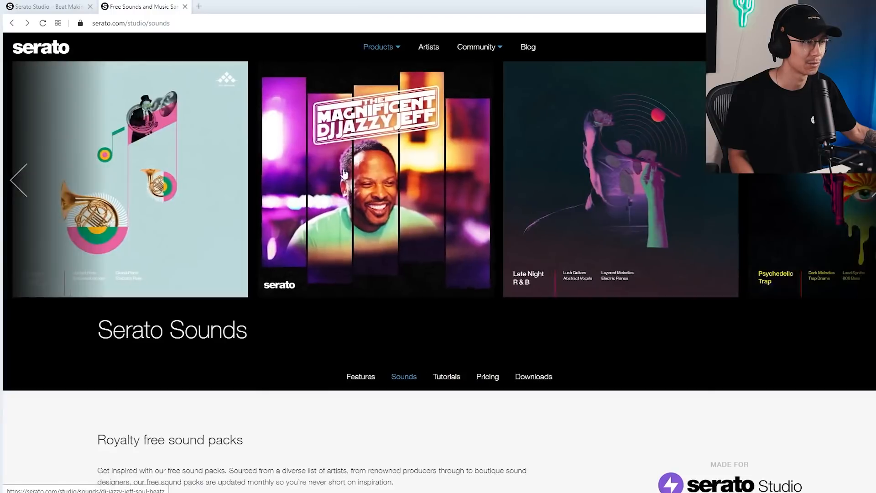
pyautogui.click(872, 180)
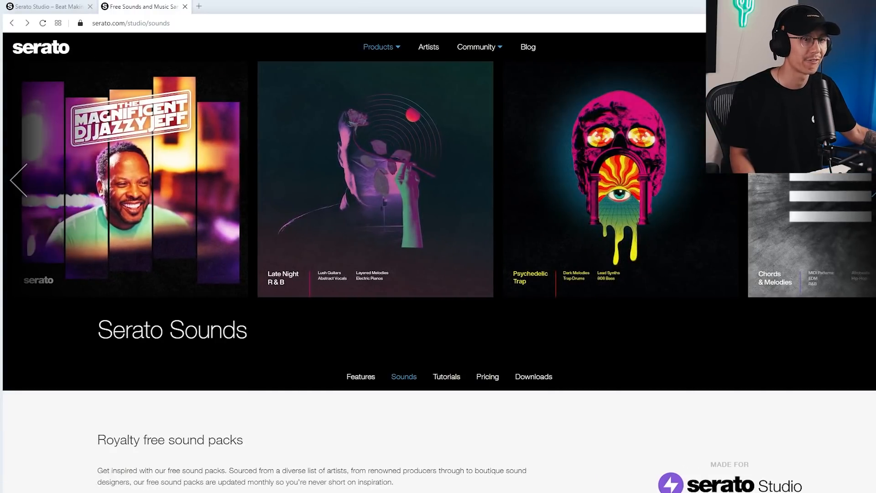
pyautogui.click(872, 180)
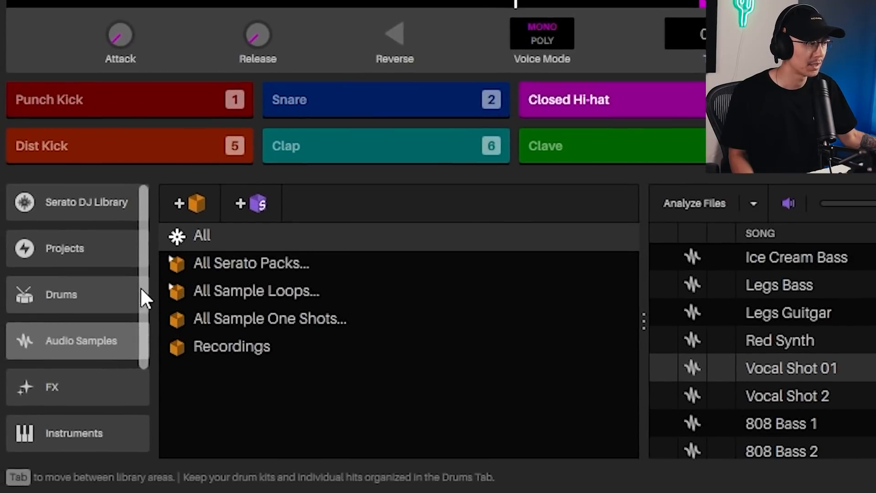
# In Serato Studio, browse the drum kit library and load Reggaeton Drum Kit 1 onto the drum track in place of Clean 808 Drum Kit.
pyautogui.click(81, 296)
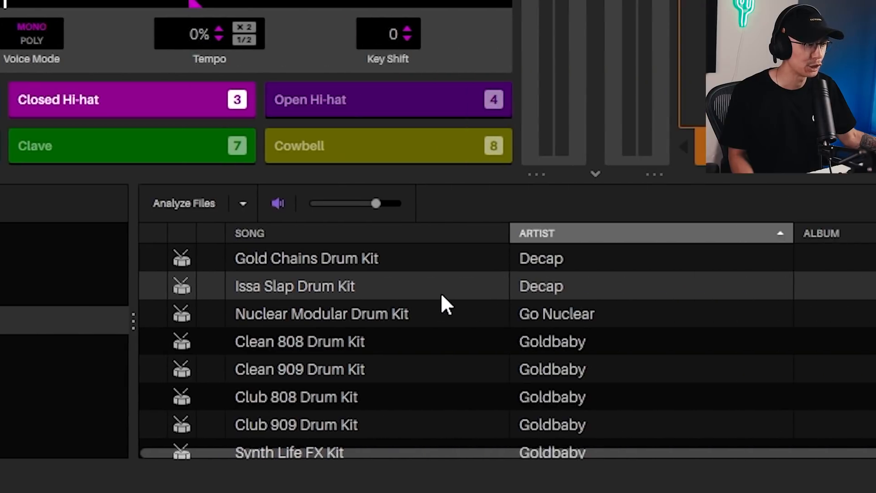
pyautogui.scroll(2, 424, 303)
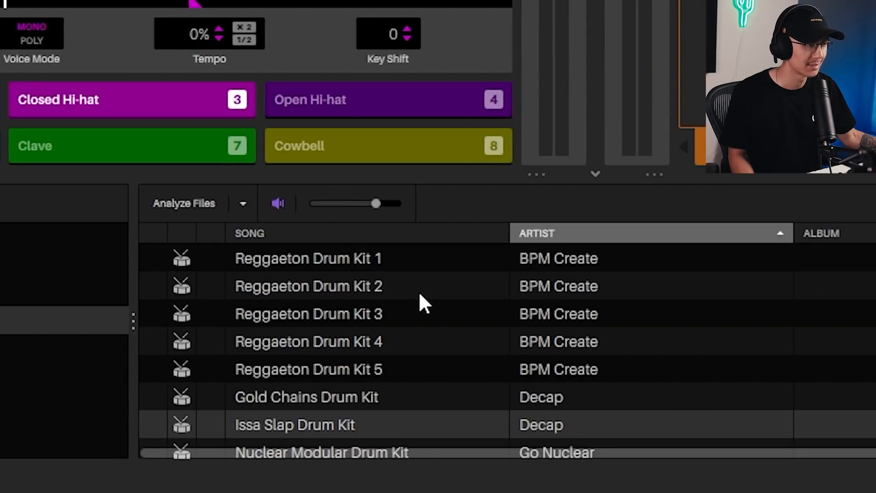
pyautogui.click(344, 267)
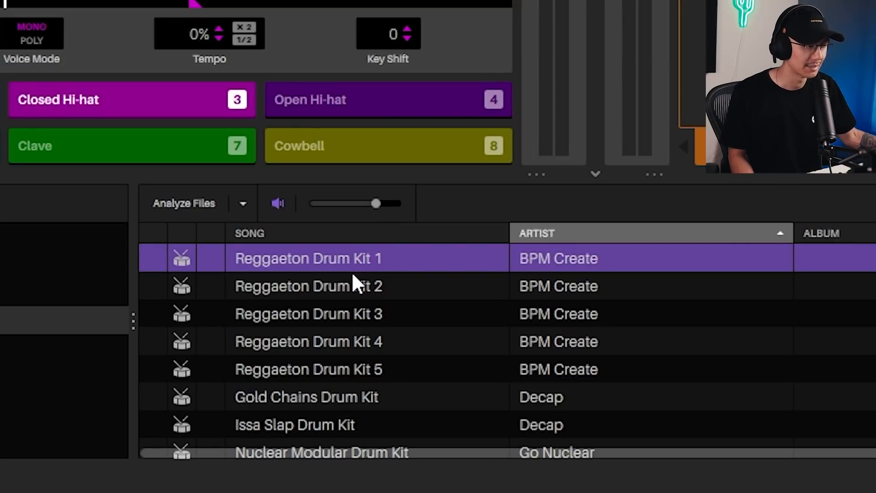
pyautogui.scroll(-5, 357, 284)
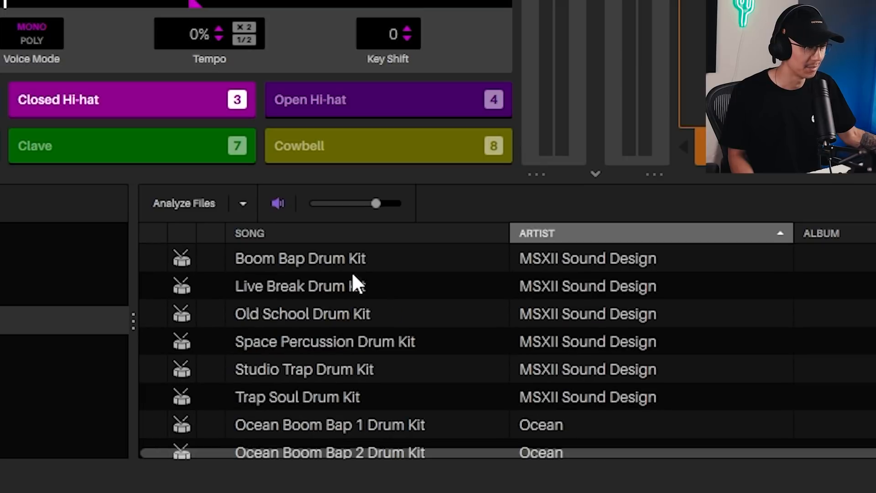
pyautogui.scroll(-4, 357, 284)
pyautogui.scroll(9, 358, 284)
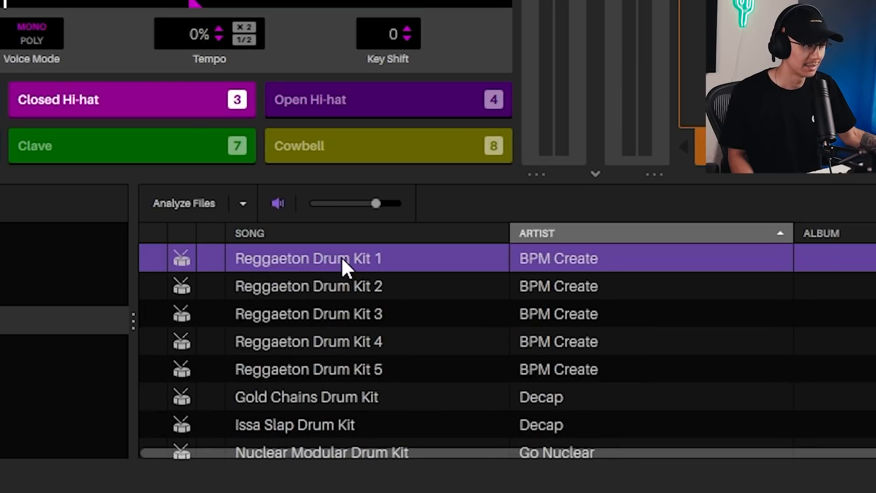
pyautogui.moveTo(325, 267); pyautogui.dragTo(875, 0)
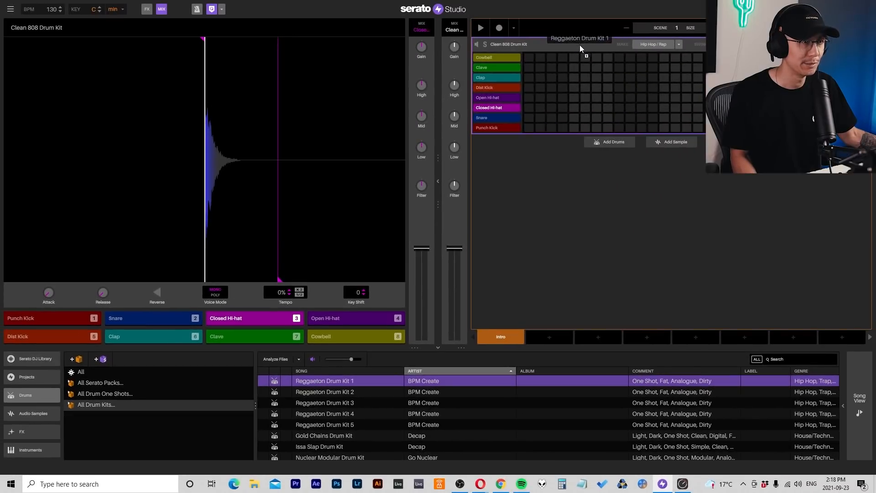
pyautogui.moveTo(580, 45); pyautogui.dragTo(626, 72)
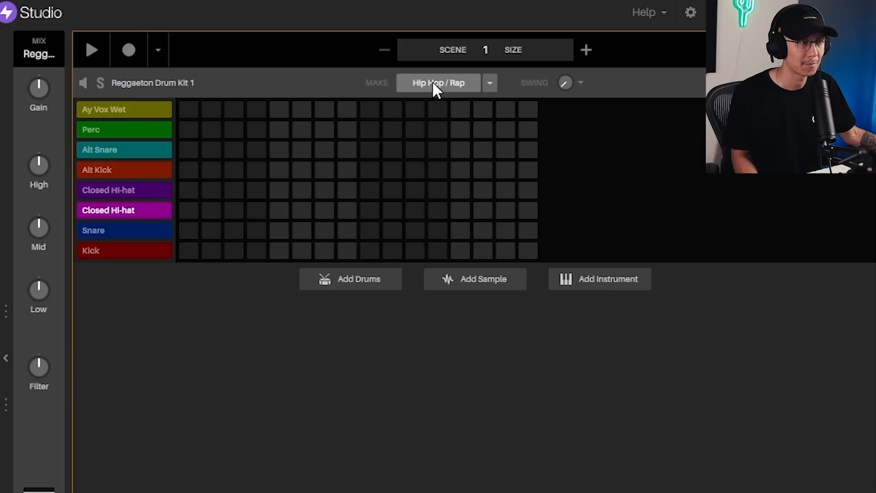
# Generate several Hip Hop / Rap beat patterns for Reggaeton Drum Kit 1 and play them back.
pyautogui.click(449, 83)
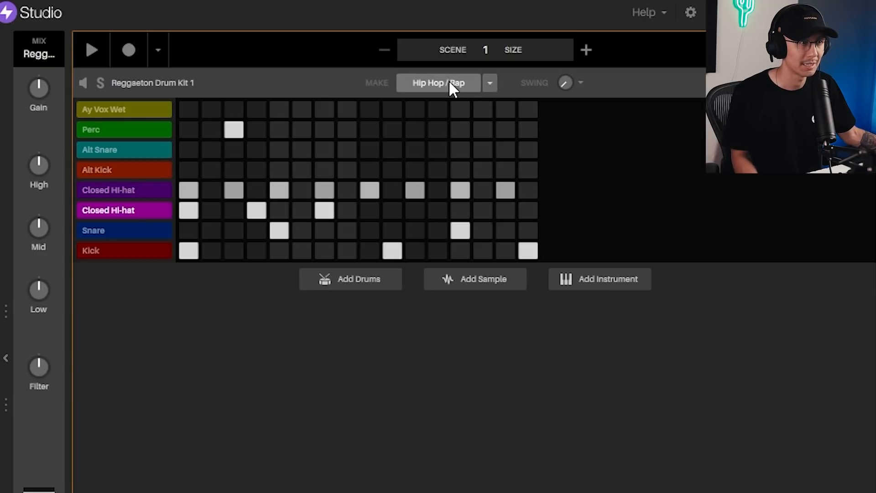
pyautogui.click(93, 51)
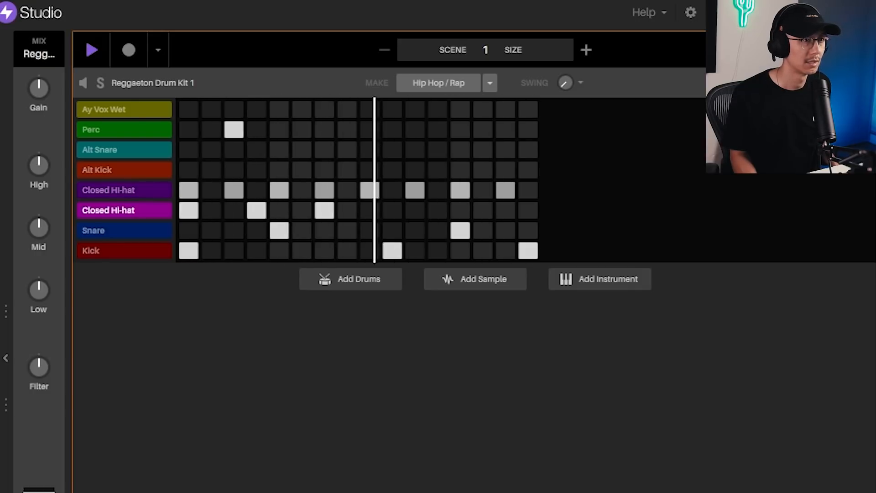
pyautogui.press('space')
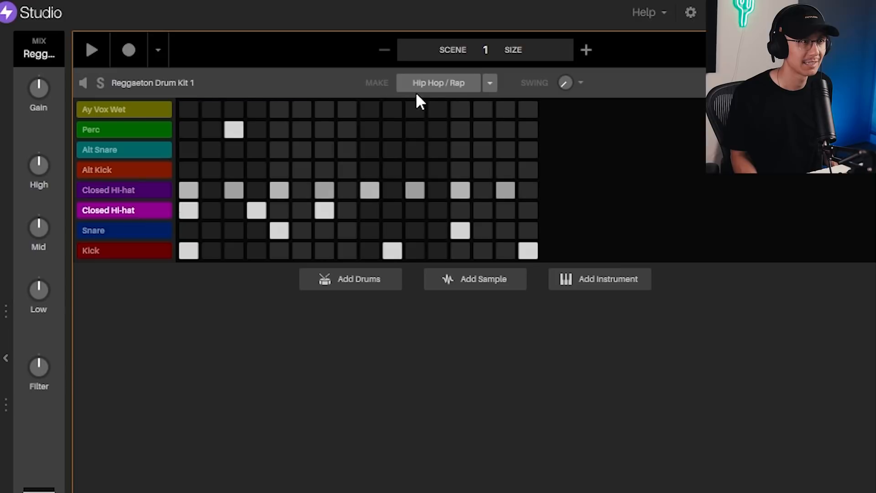
pyautogui.click(423, 83)
pyautogui.press('space')
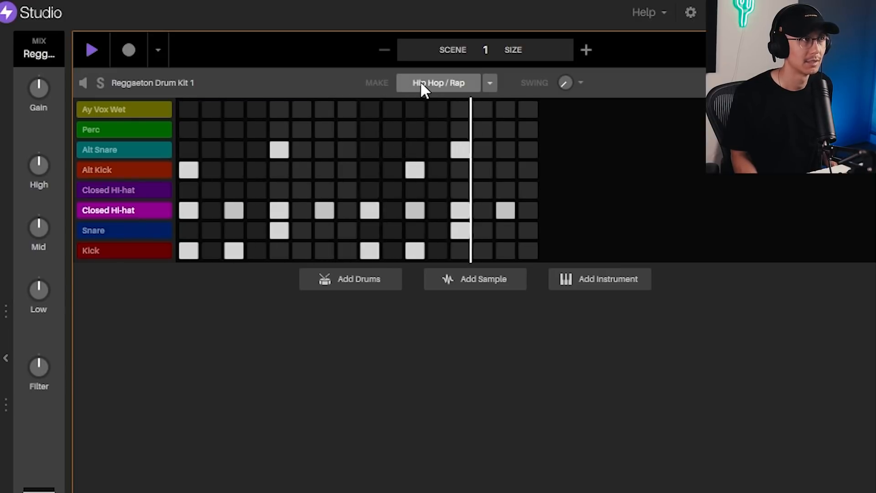
pyautogui.click(420, 83)
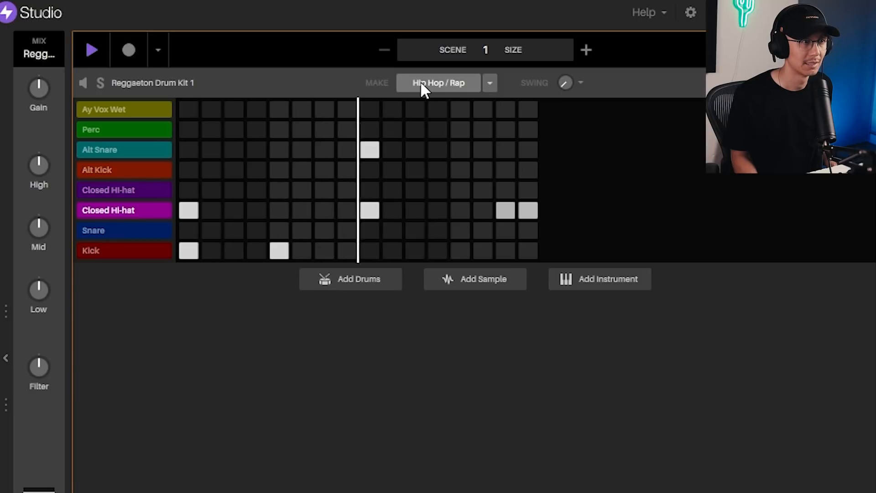
pyautogui.press('space')
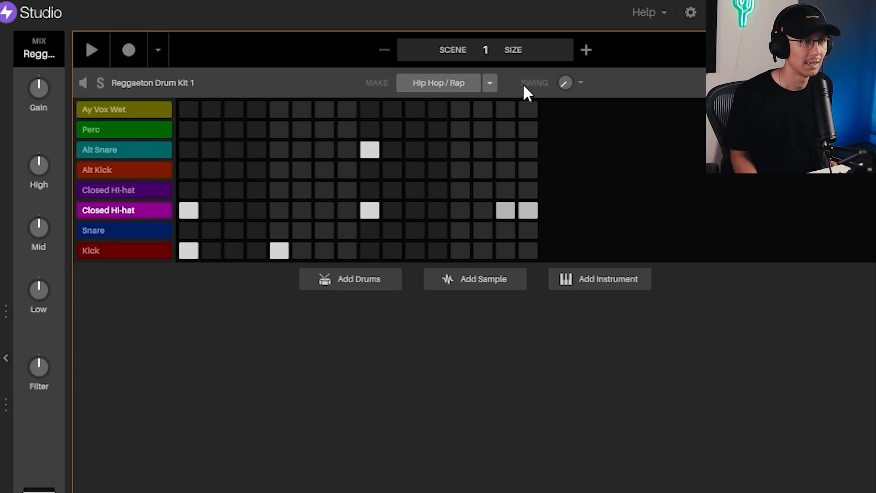
# Change the beat maker genre to Dancehall / Latin, then generate and audition two patterns.
pyautogui.click(490, 83)
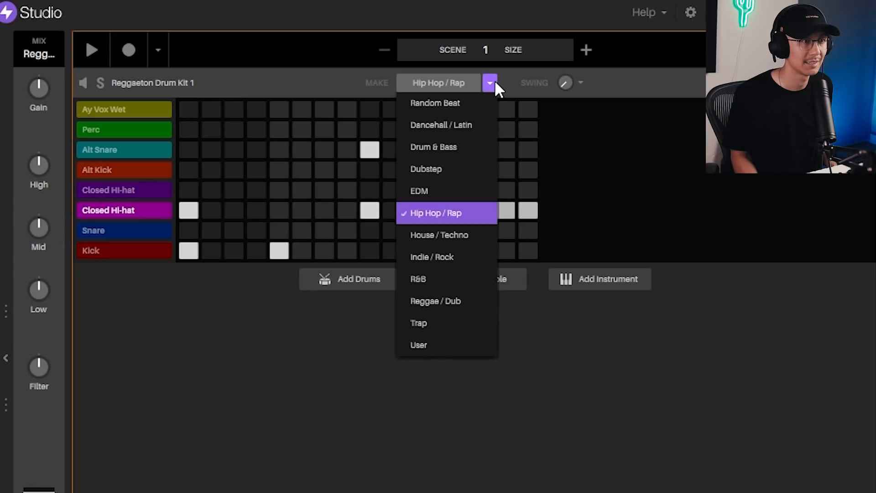
pyautogui.click(472, 130)
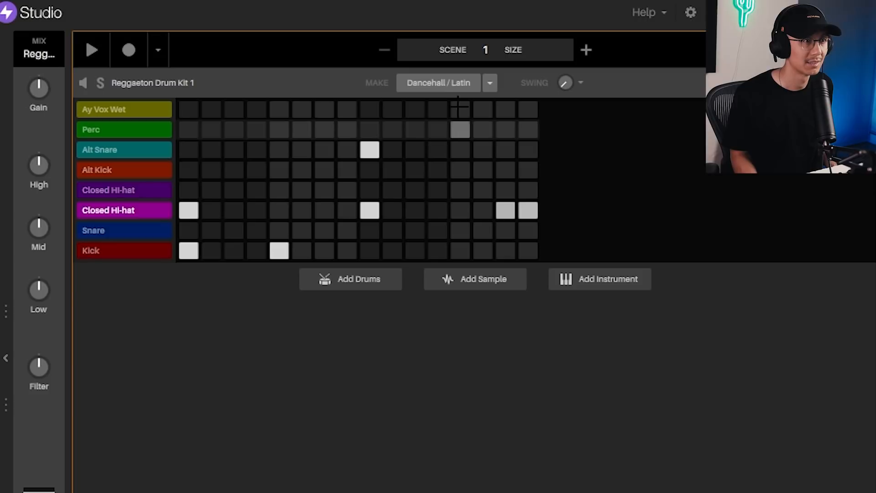
pyautogui.click(437, 83)
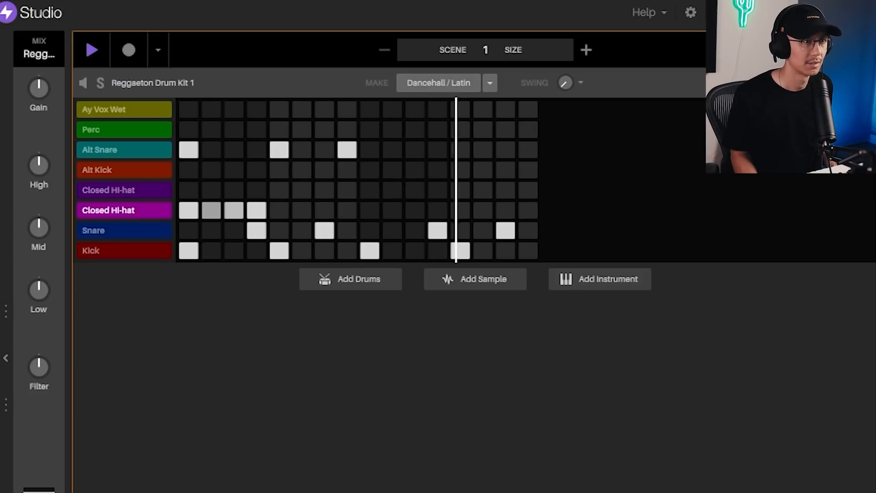
pyautogui.click(446, 83)
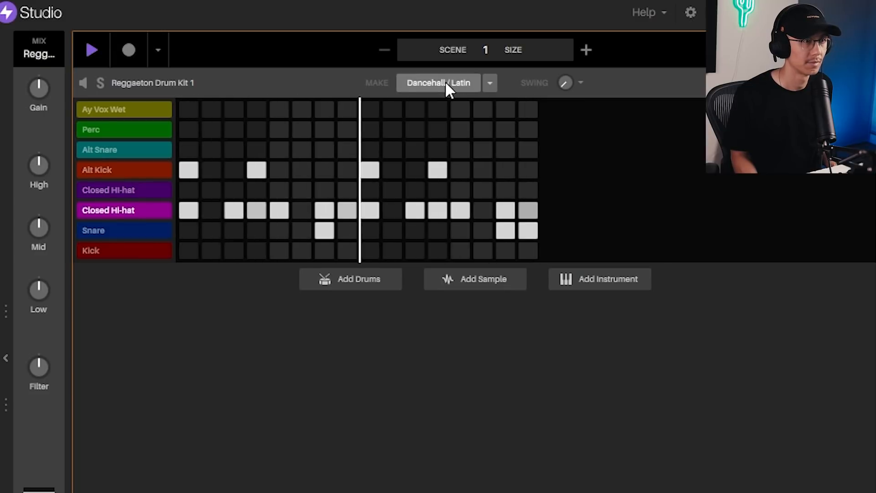
pyautogui.press('space')
# Set the beat maker genre to Drum & Bass and generate patterns, playing each one back.
pyautogui.click(490, 81)
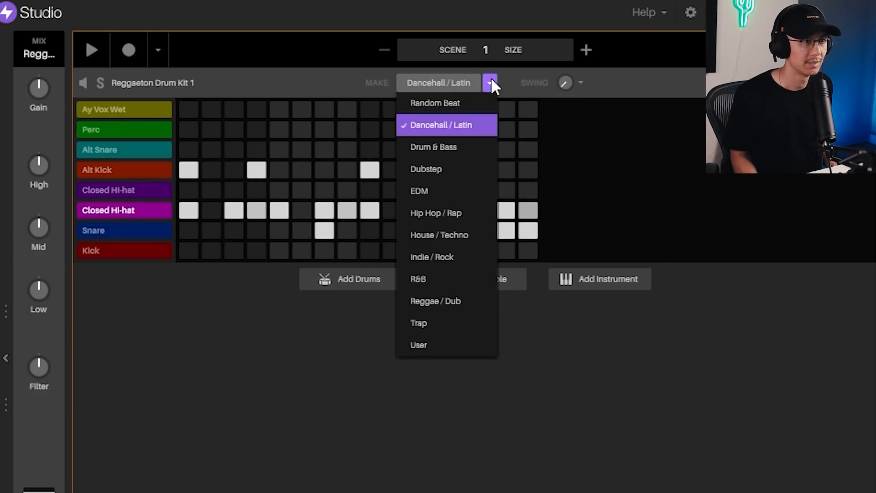
pyautogui.click(434, 147)
pyautogui.click(439, 82)
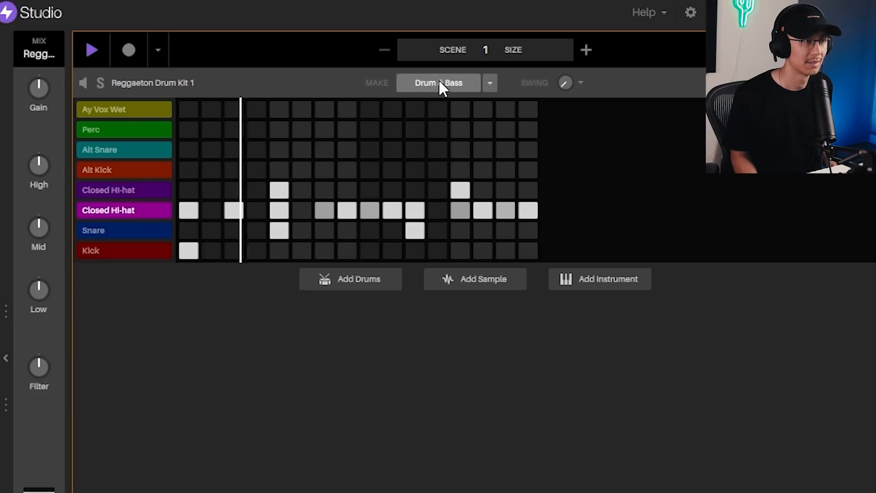
pyautogui.press('space')
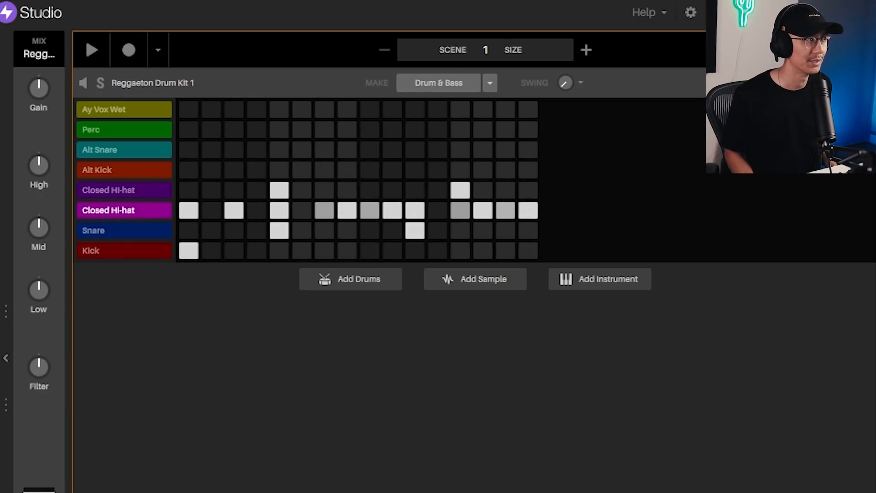
pyautogui.press('space')
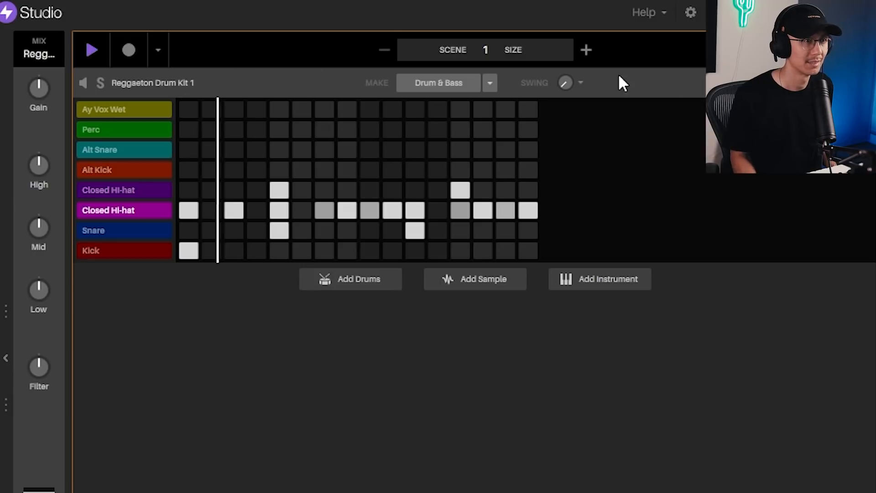
pyautogui.click(416, 85)
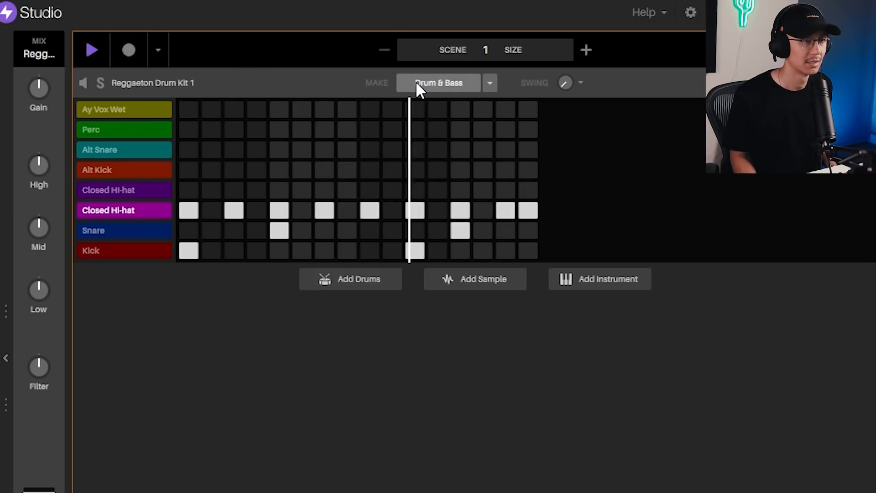
pyautogui.press('space')
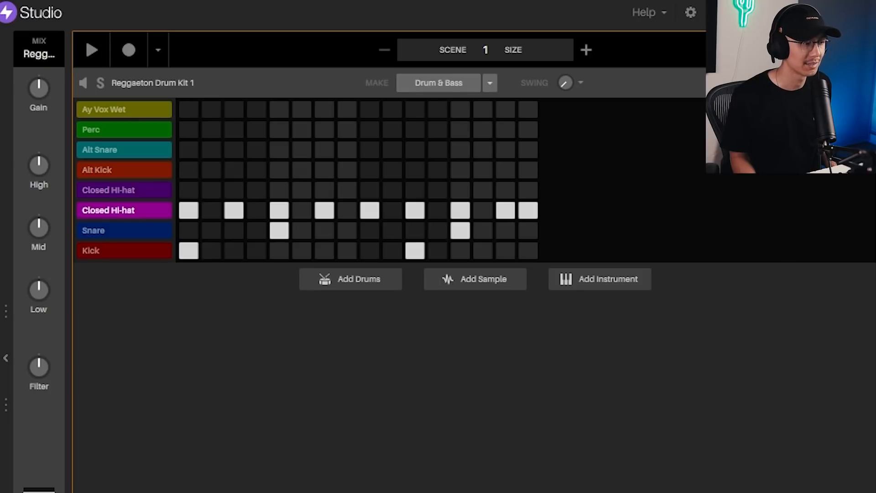
# Replace the drum kit with Reggaeton Drum Kit 2 and generate new Drum & Bass patterns during playback.
pyautogui.moveTo(869, 278); pyautogui.dragTo(227, 152)
pyautogui.press('space')
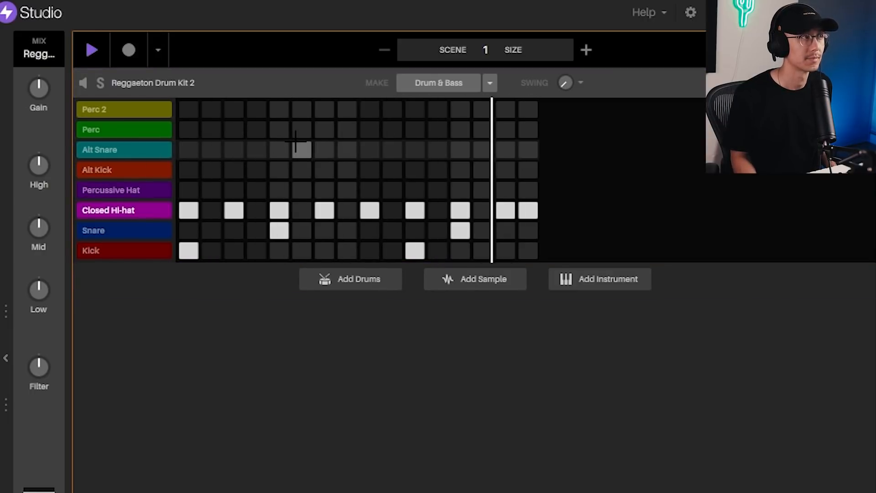
pyautogui.click(446, 83)
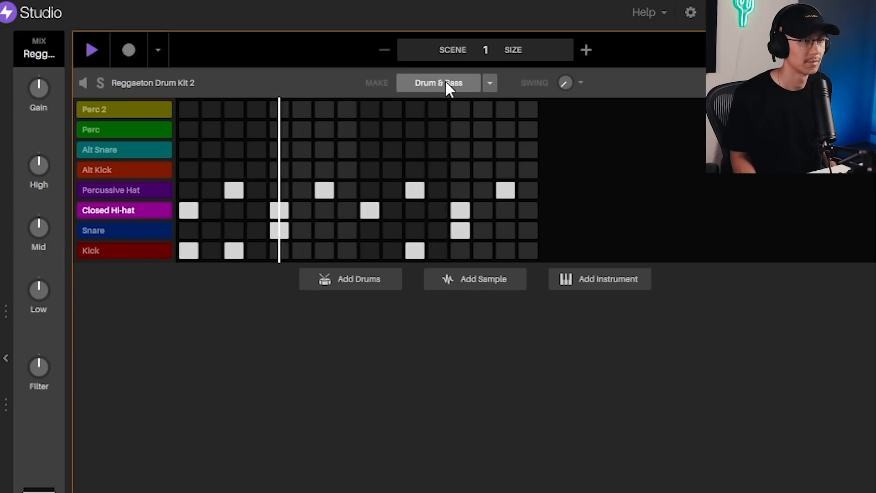
pyautogui.click(445, 82)
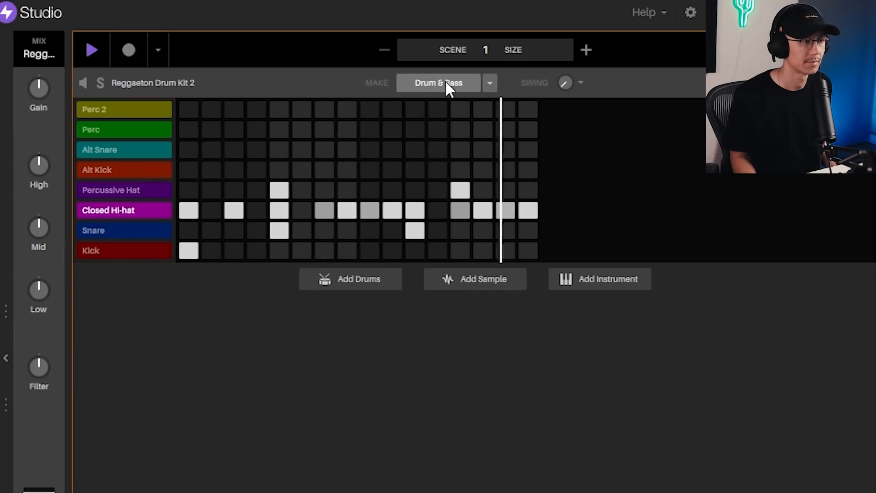
pyautogui.click(445, 81)
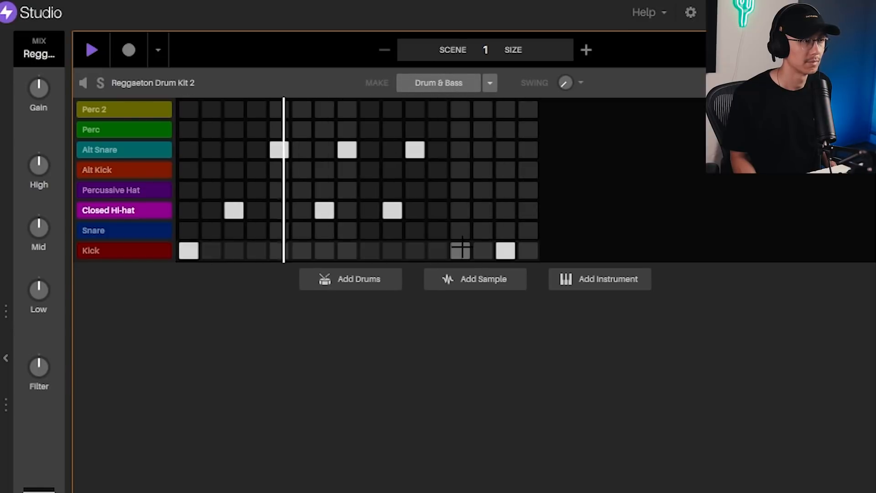
pyautogui.click(416, 79)
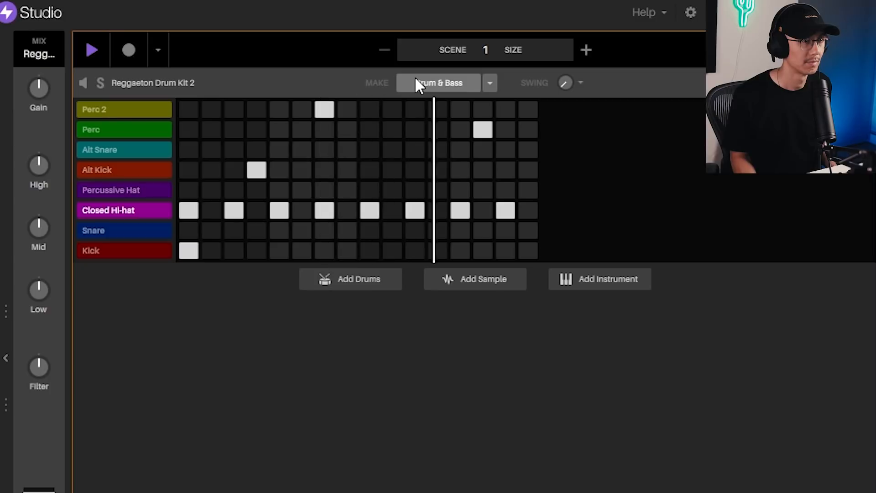
pyautogui.click(416, 79)
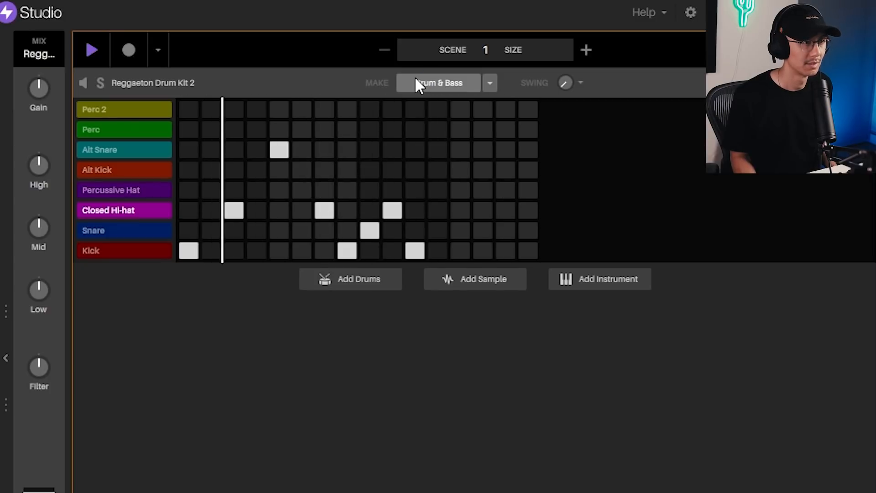
pyautogui.press('space')
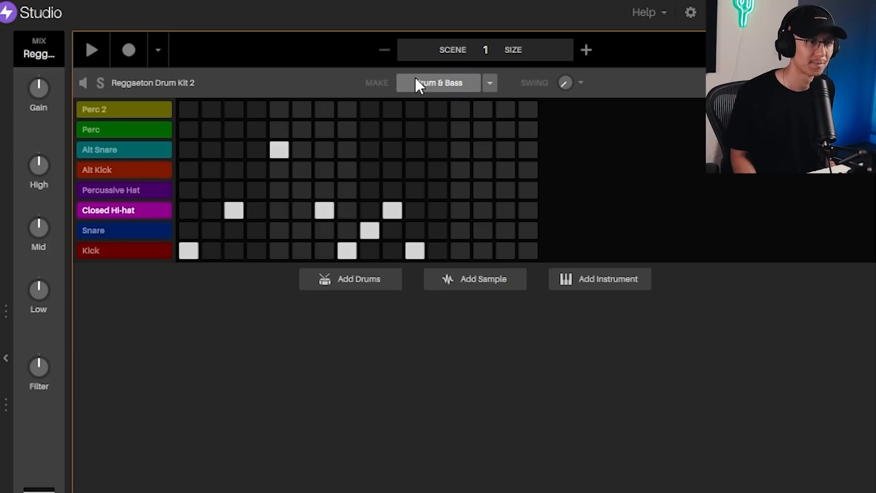
# Load the Dirty Dubstep Drum Kit, set the beat maker genre to Dubstep, and generate several patterns during playback.
pyautogui.moveTo(114, 492); pyautogui.dragTo(280, 176)
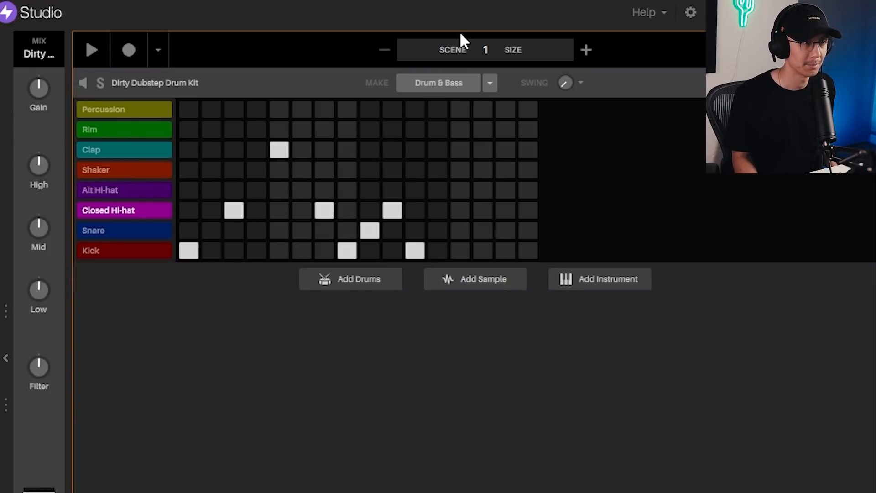
pyautogui.press('space')
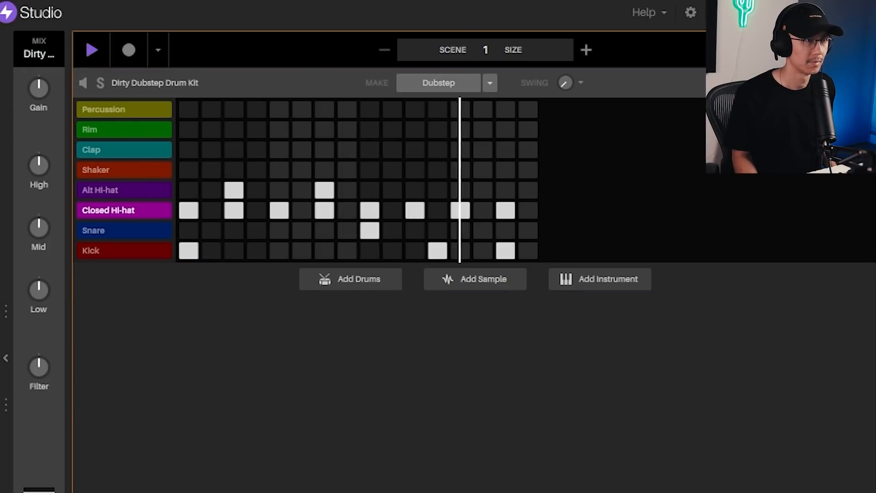
pyautogui.click(445, 78)
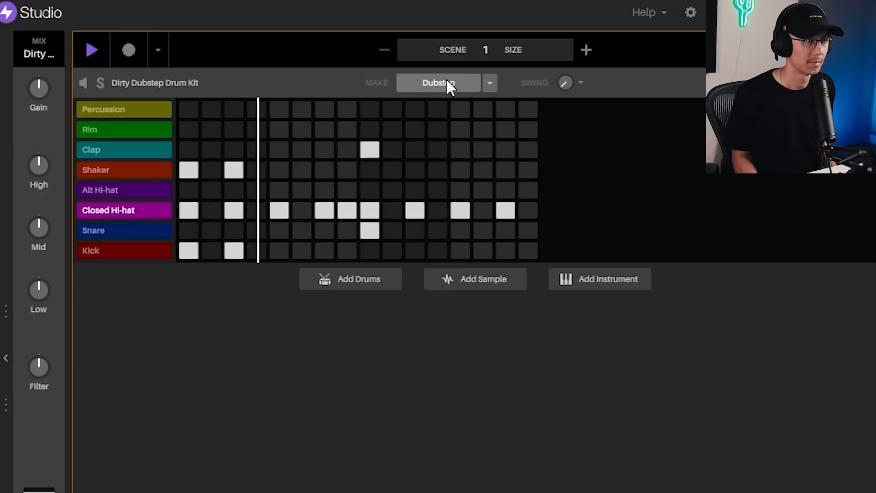
pyautogui.click(446, 80)
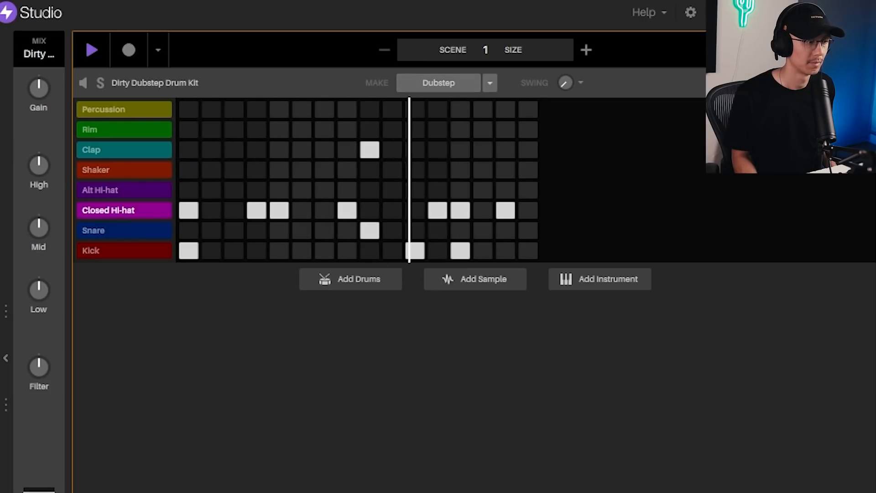
# Replace the drum kit with the Boom Bap Drum Kit and generate a new Dubstep pattern.
pyautogui.moveTo(1, 269); pyautogui.dragTo(315, 158)
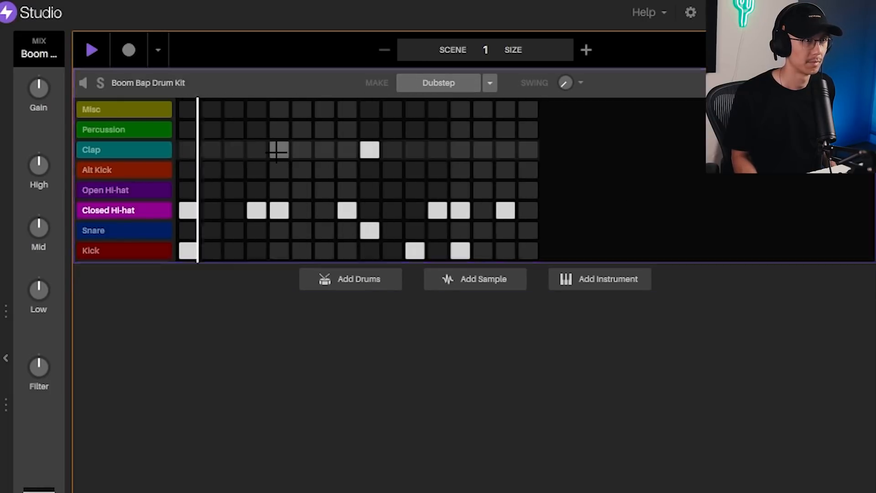
pyautogui.click(450, 77)
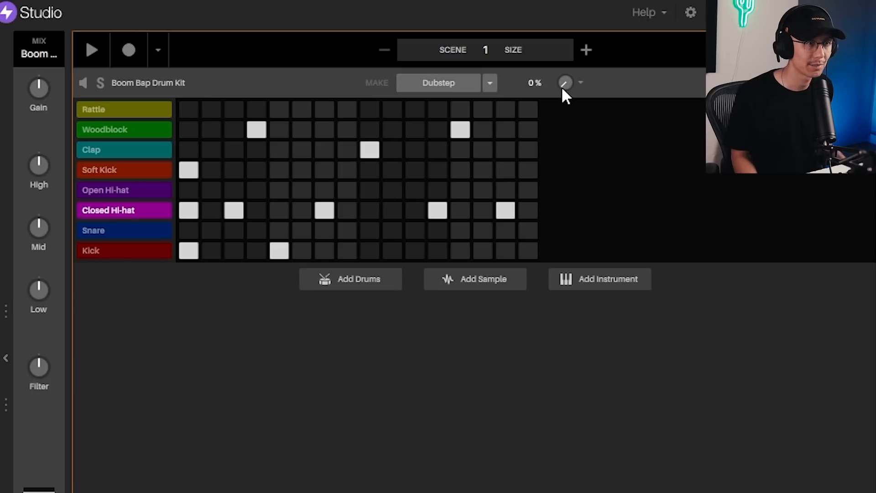
# Try out the swing amount on the Boom Bap pattern while playing it back.
pyautogui.moveTo(573, 78)
pyautogui.mouseDown()
pyautogui.moveTo(574, 68)
pyautogui.moveTo(574, 80)
pyautogui.mouseUp()
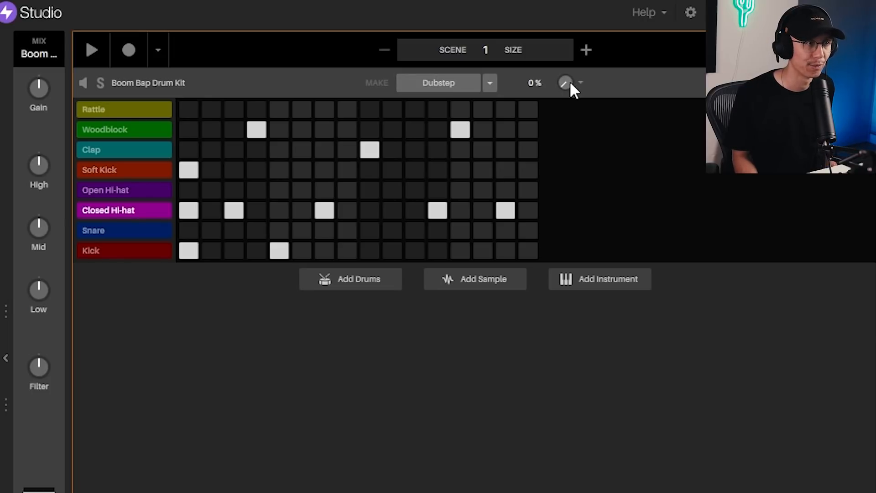
pyautogui.press('space')
pyautogui.moveTo(566, 82)
pyautogui.mouseDown()
pyautogui.moveTo(565, 45)
pyautogui.moveTo(570, 81)
pyautogui.mouseUp()
pyautogui.press('space')
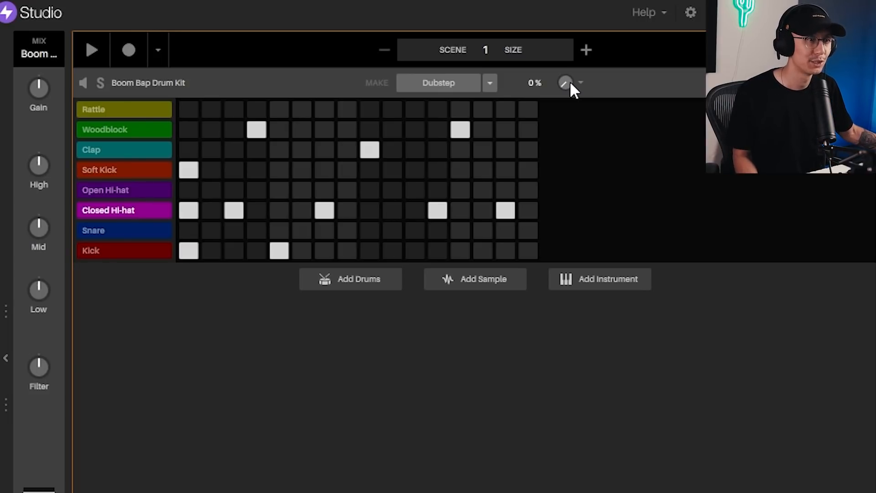
# Replace the drum kit with Reggaeton Drum Kit 1 and clear the generated pattern from the grid.
pyautogui.moveTo(570, 81); pyautogui.dragTo(569, 65)
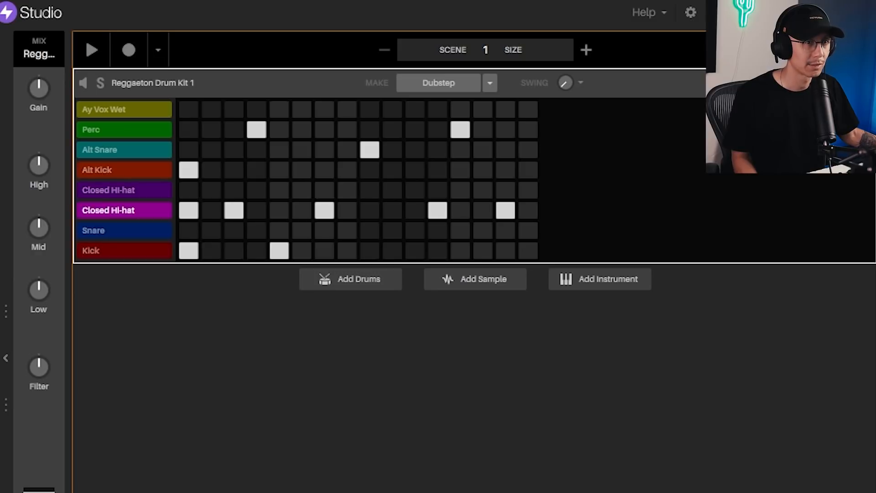
pyautogui.press('Delete')
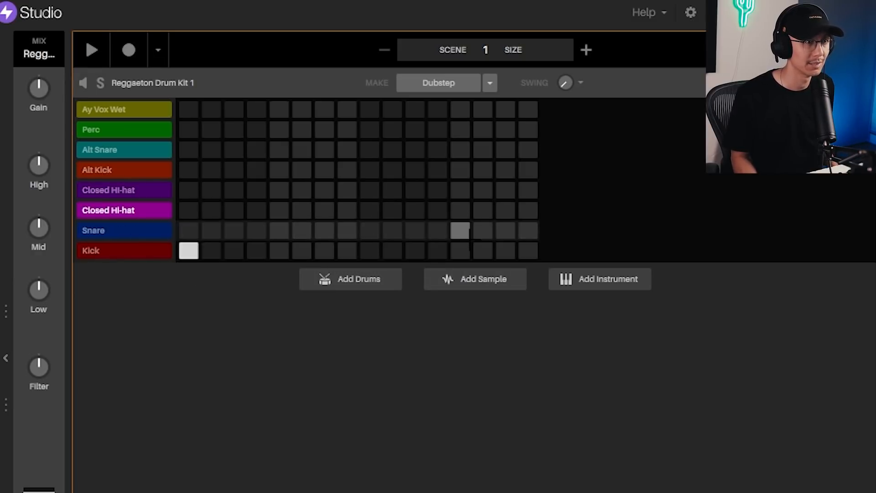
# Program kicks on steps 1 and 11 and snares on steps 5 and 13, playing the beat.
pyautogui.click(279, 230)
pyautogui.press('space')
pyautogui.click(460, 231)
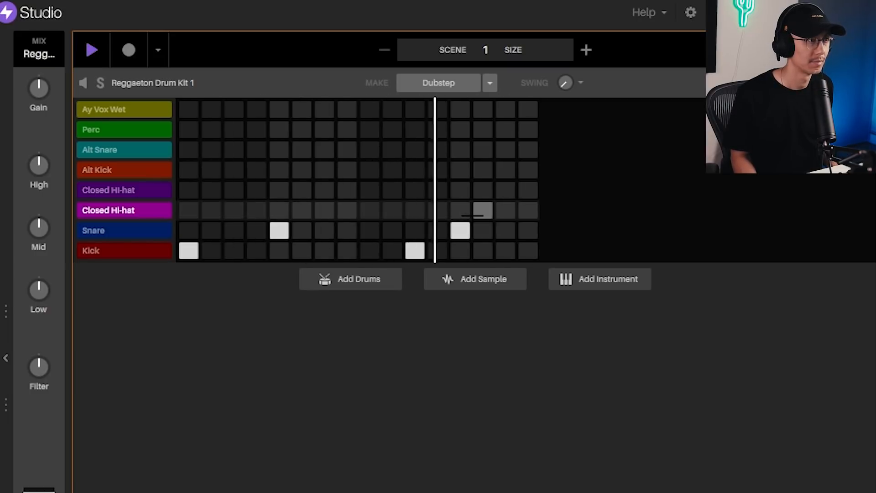
# Place closed hi-hats on steps 1, 5, 9 and 13, then play back the beat.
pyautogui.press('space')
pyautogui.click(181, 211)
pyautogui.click(280, 210)
pyautogui.click(371, 211)
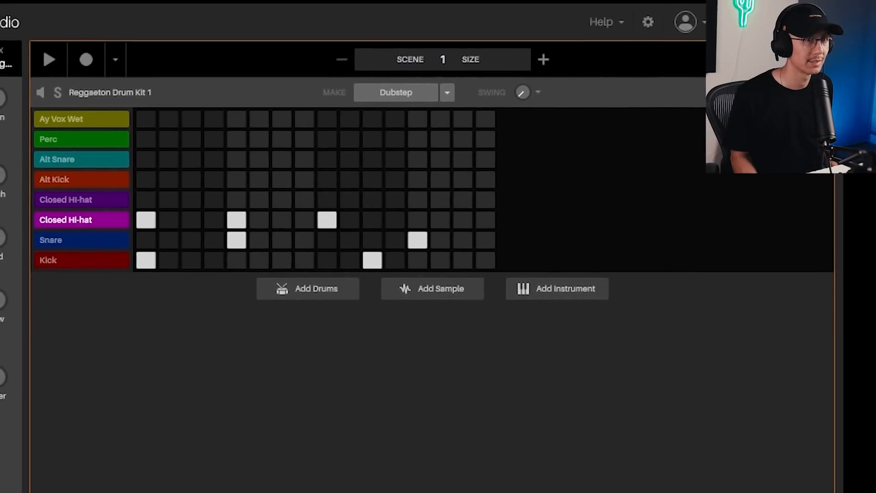
pyautogui.click(432, 220)
pyautogui.press('space')
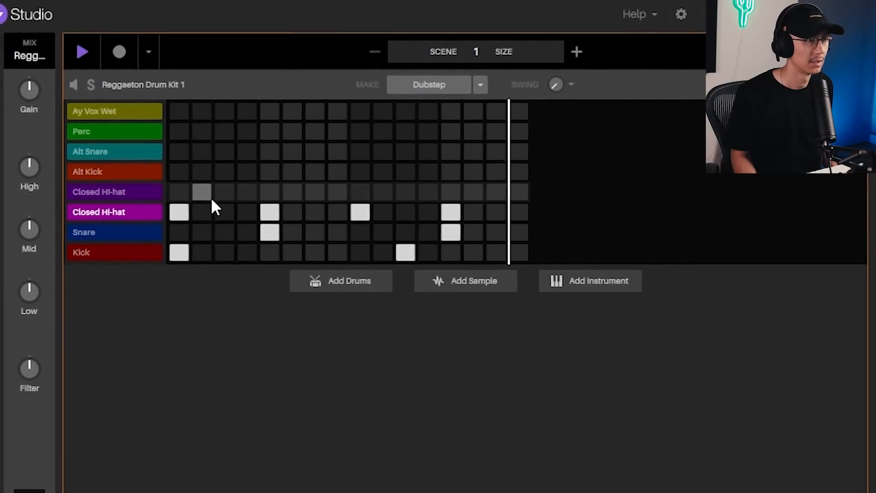
pyautogui.press('space')
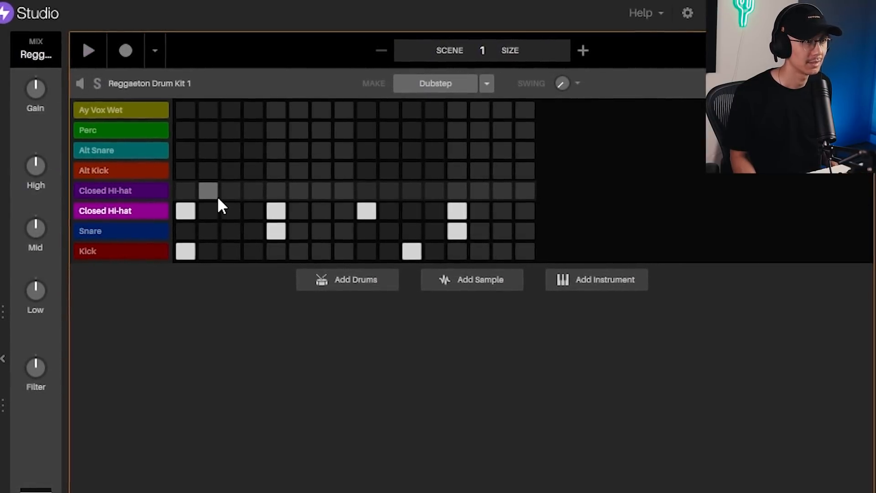
# Trim the snare sample's start point to the beginning of the main hit and play the beat.
pyautogui.moveTo(163, 214)
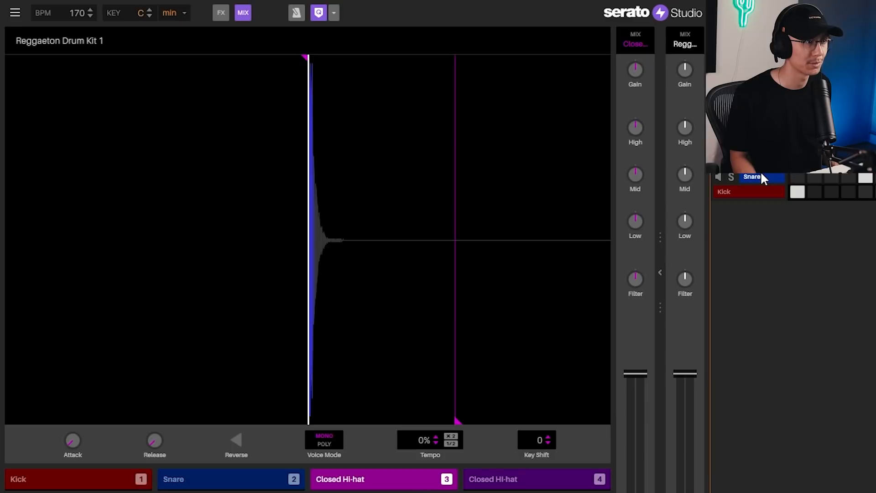
pyautogui.click(760, 176)
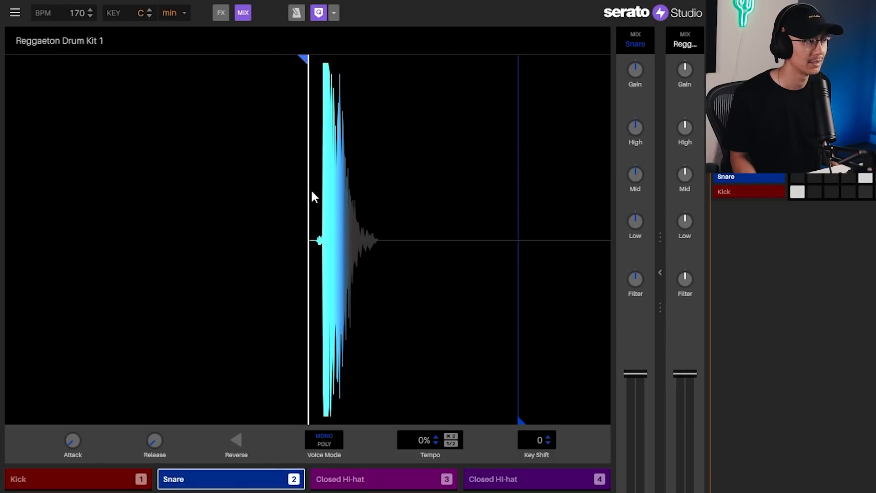
pyautogui.moveTo(310, 60); pyautogui.dragTo(320, 65)
pyautogui.press('space')
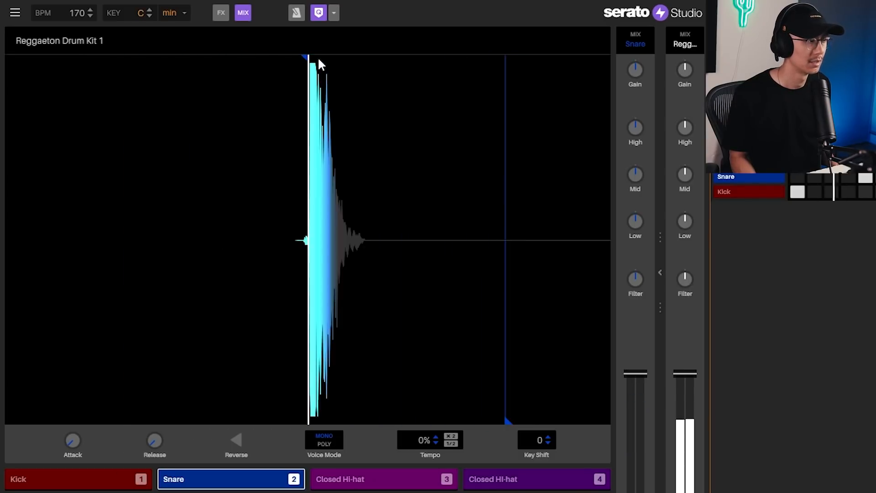
# Set the kick's release to 1.87 s and the snare's release to 955 ms.
pyautogui.click(761, 191)
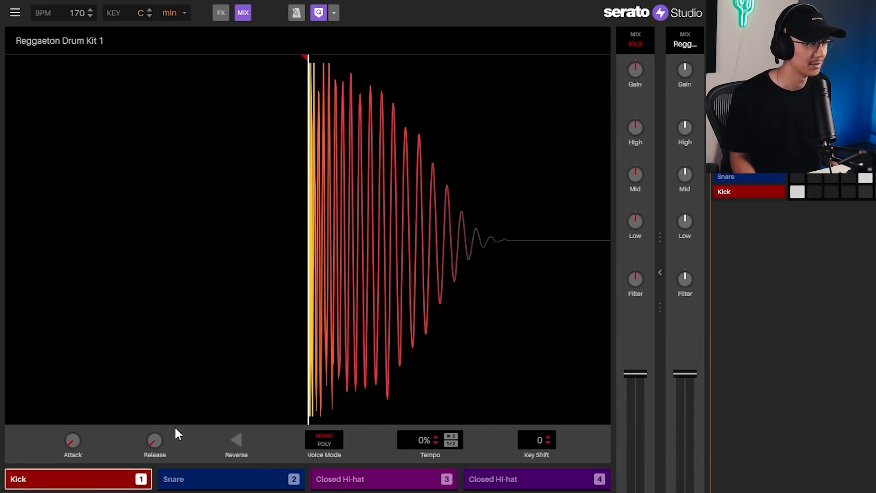
pyautogui.moveTo(164, 433); pyautogui.dragTo(160, 386)
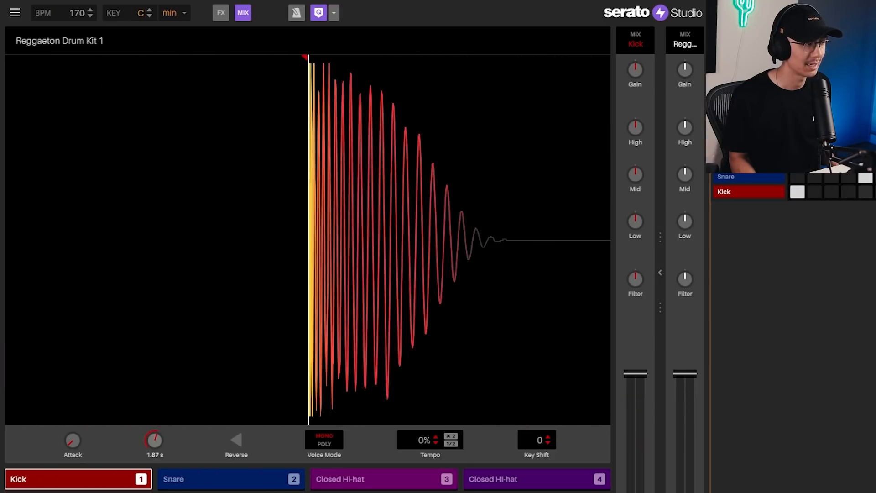
pyautogui.click(743, 177)
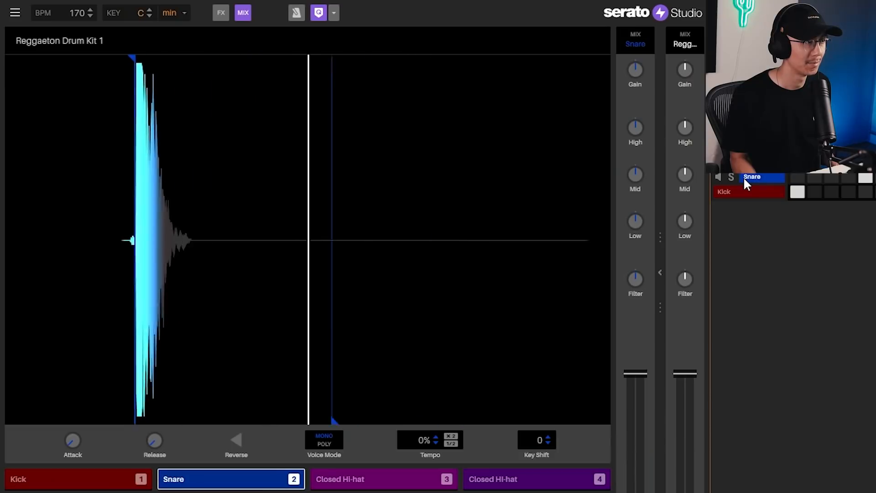
pyautogui.moveTo(154, 440); pyautogui.dragTo(155, 426)
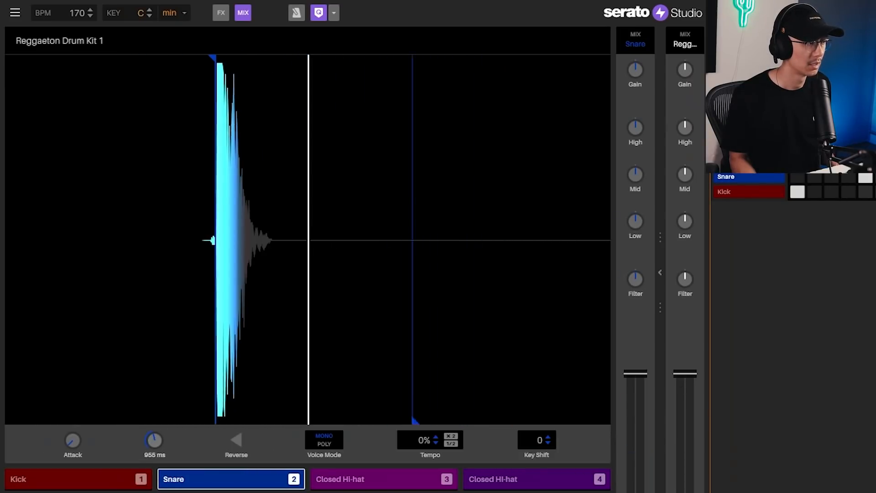
# Select the closed hi-hat sample and adjust the drum kit channel's gain.
pyautogui.click(743, 162)
pyautogui.moveTo(684, 73)
pyautogui.mouseDown()
pyautogui.moveTo(684, 83)
pyautogui.moveTo(683, 68)
pyautogui.mouseUp()
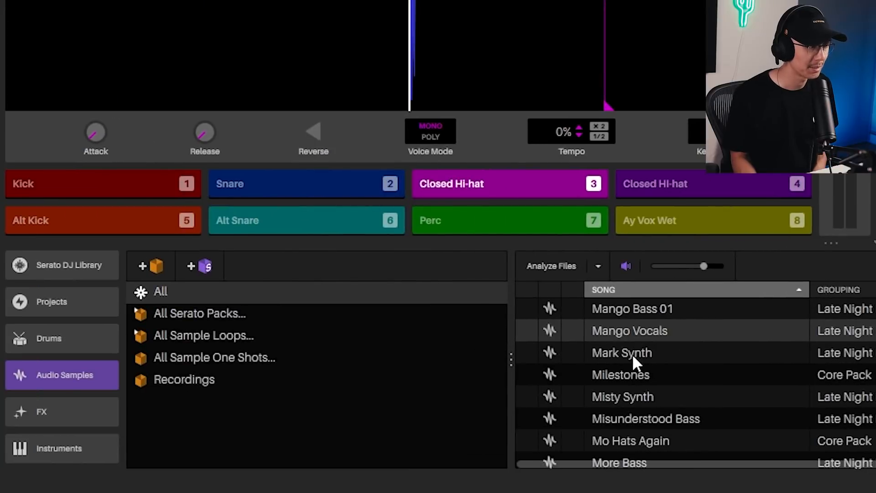
# Preview the Mark Synth, Milestones and Misty Synth audio samples in the library.
pyautogui.click(634, 357)
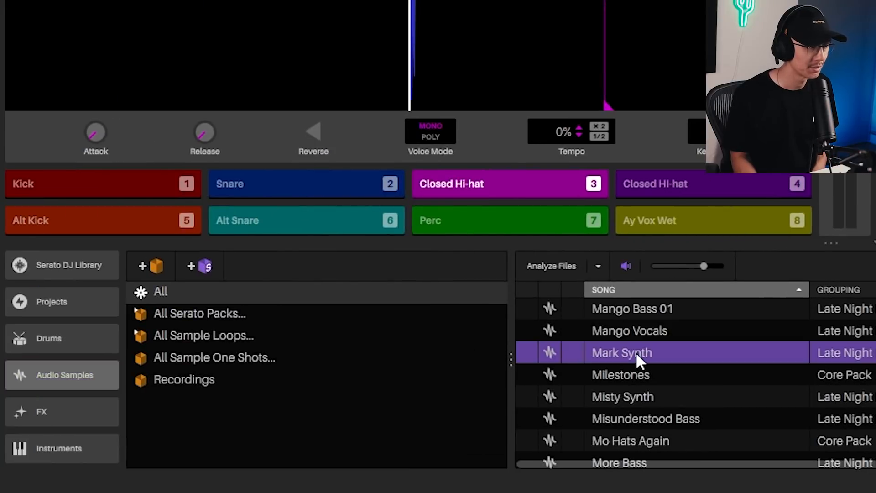
pyautogui.click(631, 376)
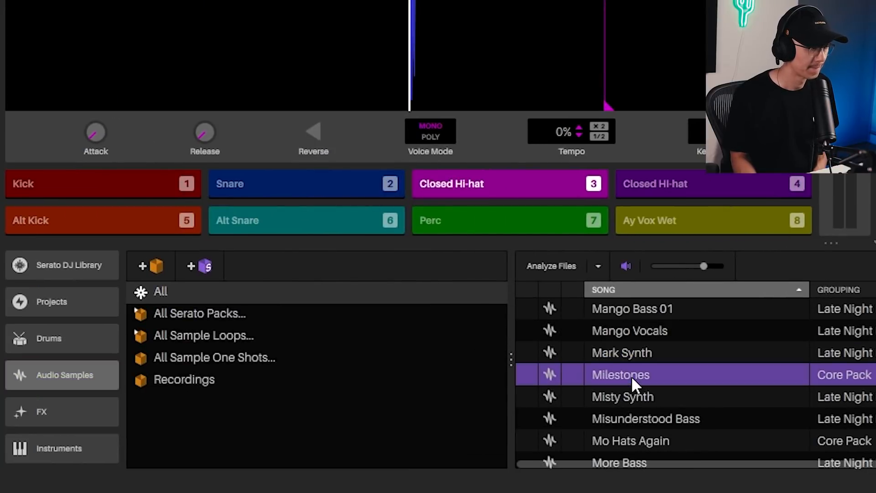
pyautogui.click(631, 396)
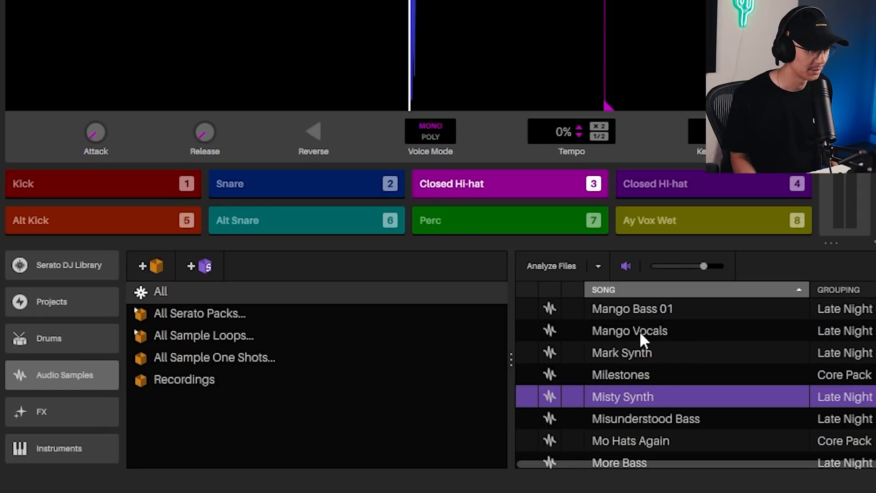
# Load the Mark Synth audio sample into the project as a new sample deck.
pyautogui.click(635, 360)
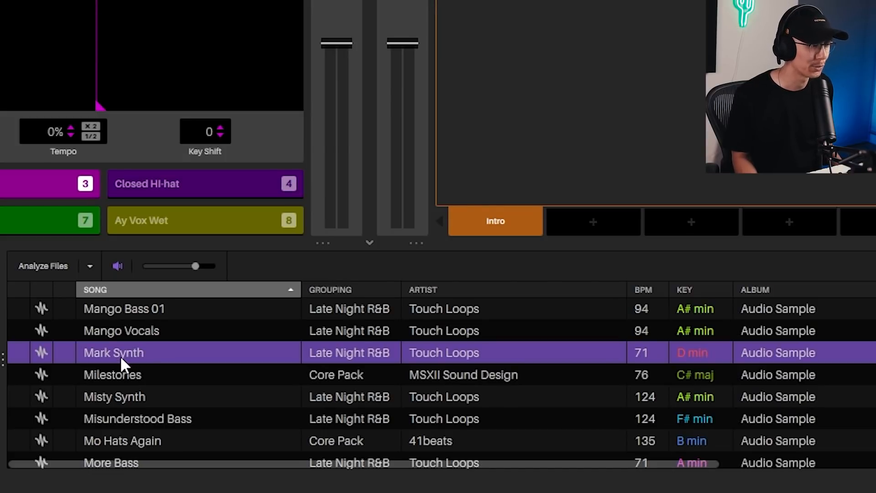
pyautogui.moveTo(120, 357); pyautogui.dragTo(646, 39)
pyautogui.moveTo(246, 484); pyautogui.dragTo(248, 479)
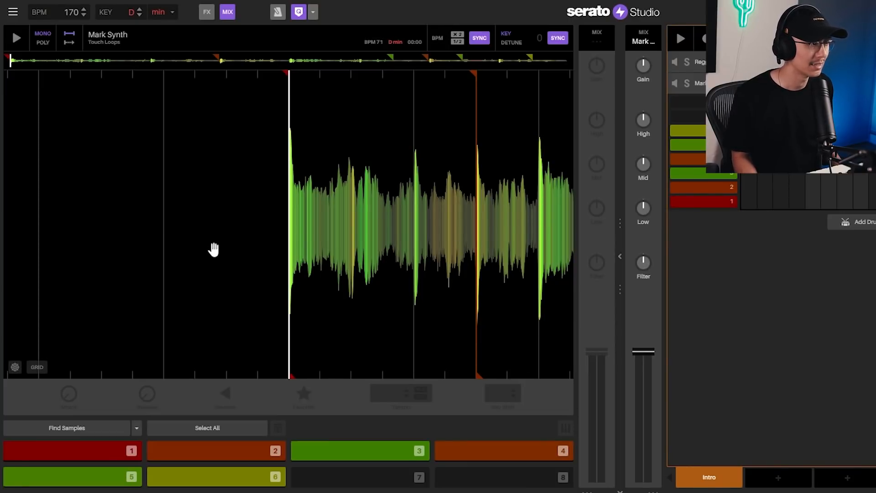
# Scrub through the Mark Synth waveform and audition the slices on pads 1 to 4, returning to pad 1.
pyautogui.moveTo(214, 249); pyautogui.dragTo(134, 258)
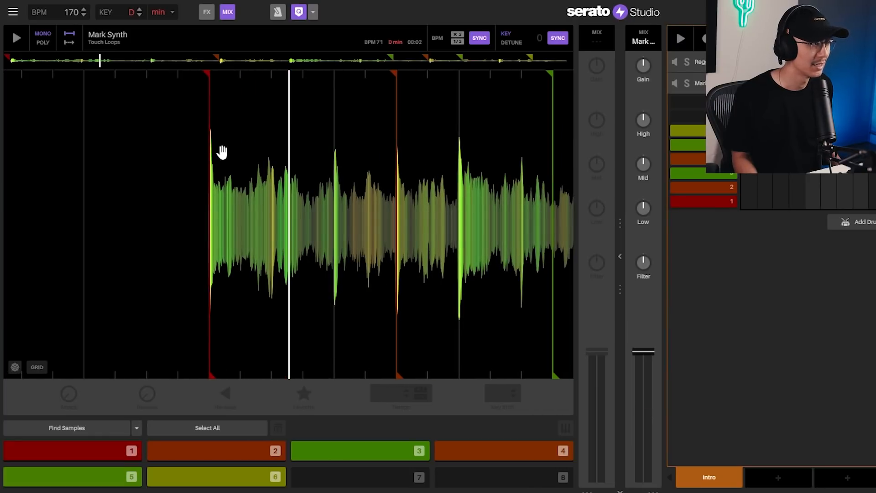
pyautogui.moveTo(133, 164)
pyautogui.mouseDown()
pyautogui.moveTo(111, 180)
pyautogui.moveTo(0, 201)
pyautogui.mouseUp()
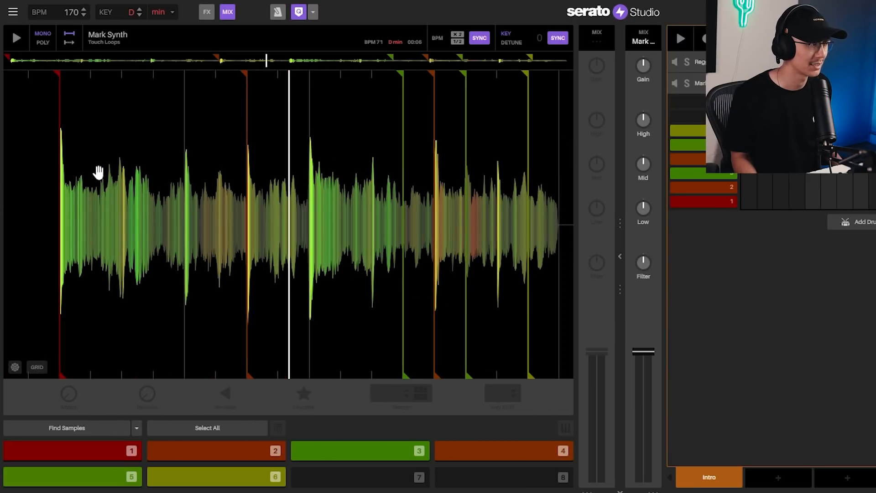
pyautogui.click(75, 450)
pyautogui.click(223, 453)
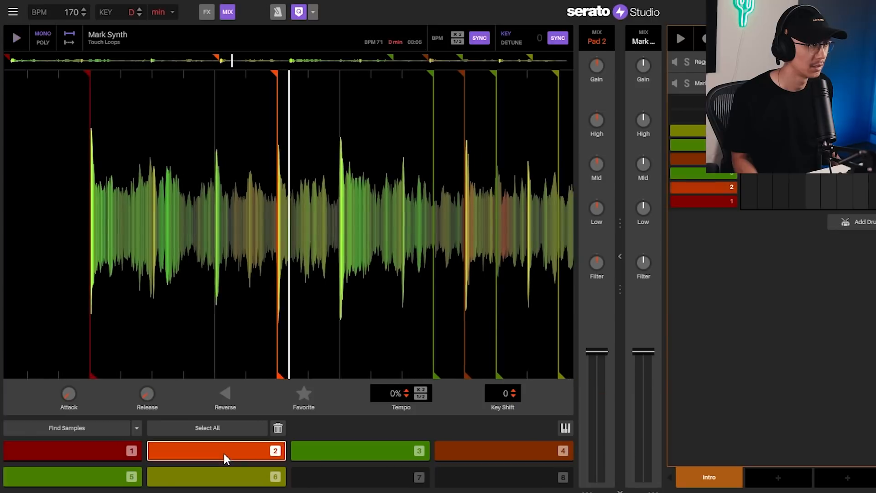
pyautogui.click(327, 450)
pyautogui.click(455, 452)
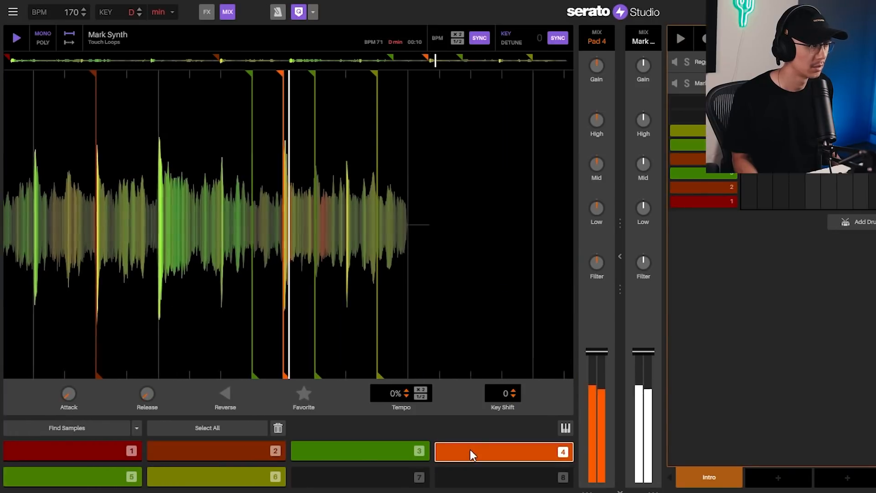
pyautogui.click(98, 451)
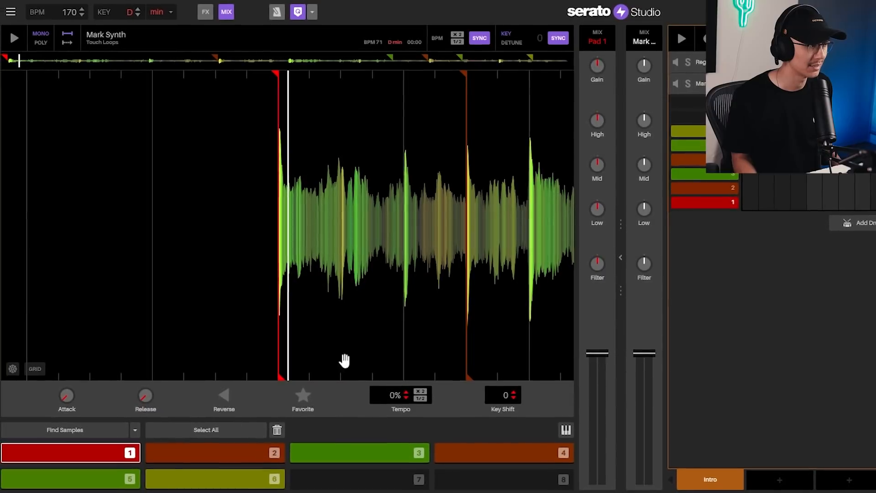
# Find a new cue point for pad 1 of Mark Synth, then select and delete all the sample's pads.
pyautogui.click(64, 430)
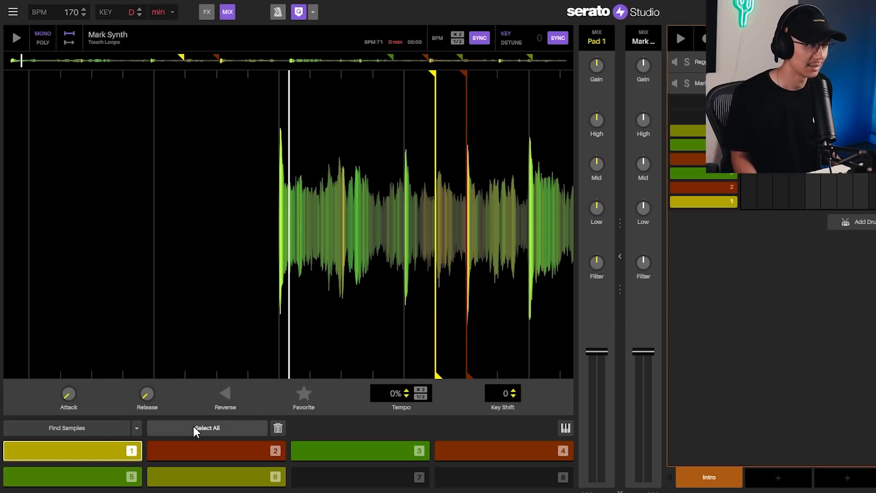
pyautogui.click(231, 428)
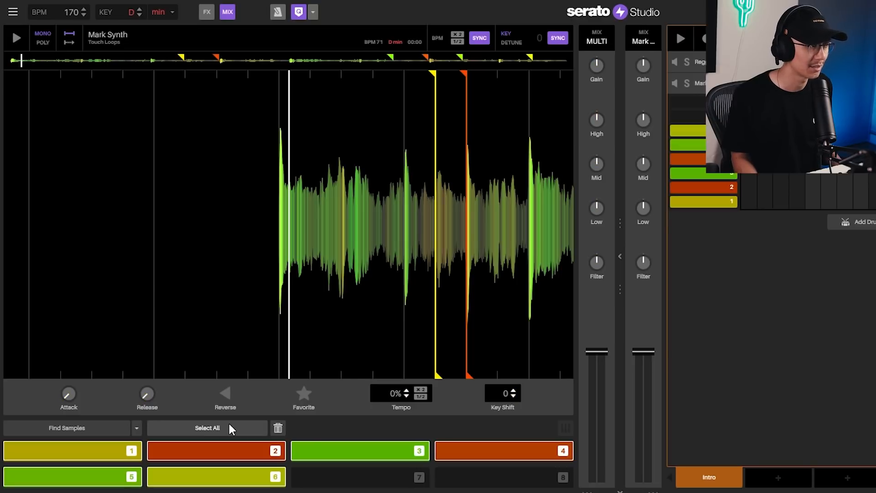
pyautogui.click(281, 427)
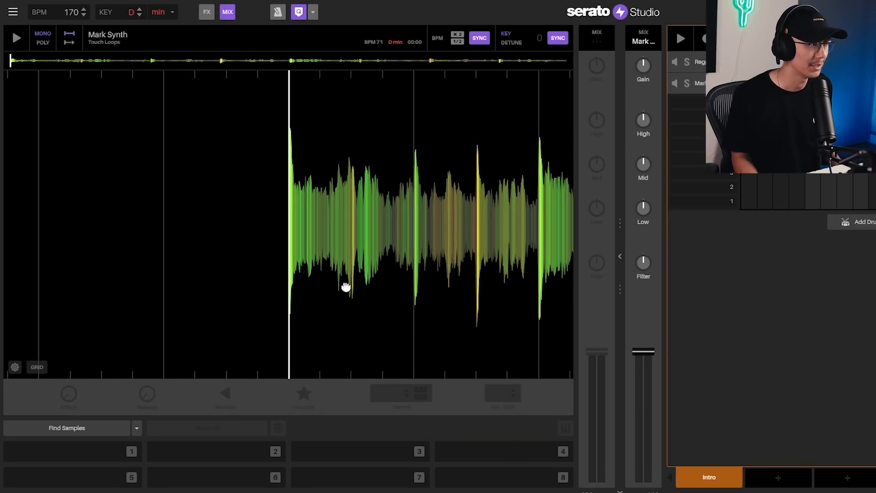
# Place the pad 1 cue point at the start of the Mark Synth waveform and pad 2's near the next transient.
pyautogui.moveTo(349, 289); pyautogui.dragTo(429, 297)
pyautogui.moveTo(305, 282); pyautogui.dragTo(448, 270)
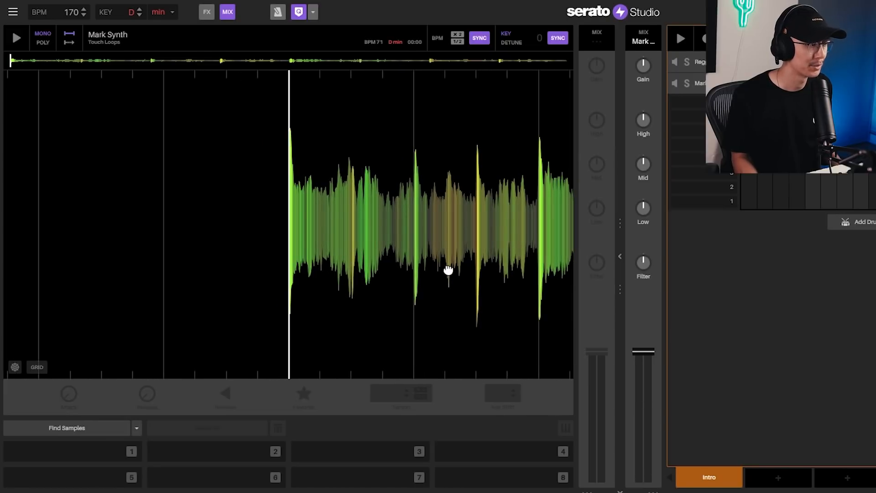
pyautogui.click(101, 448)
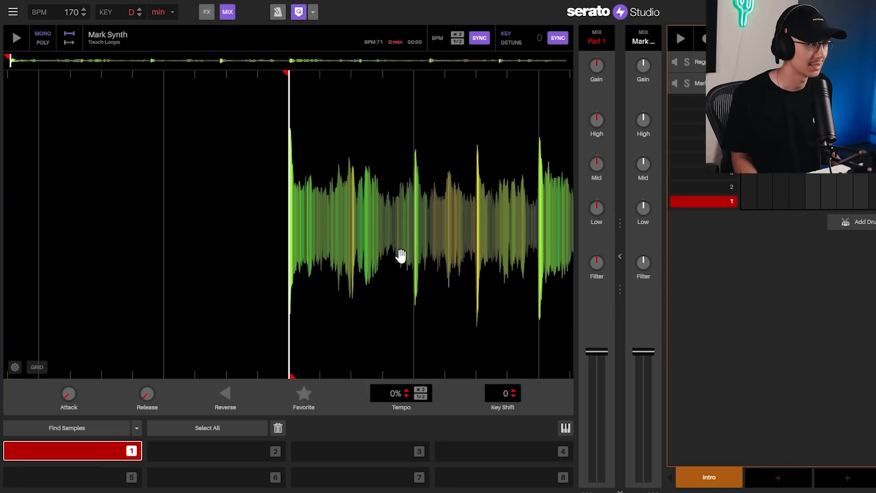
pyautogui.moveTo(399, 259); pyautogui.dragTo(445, 260)
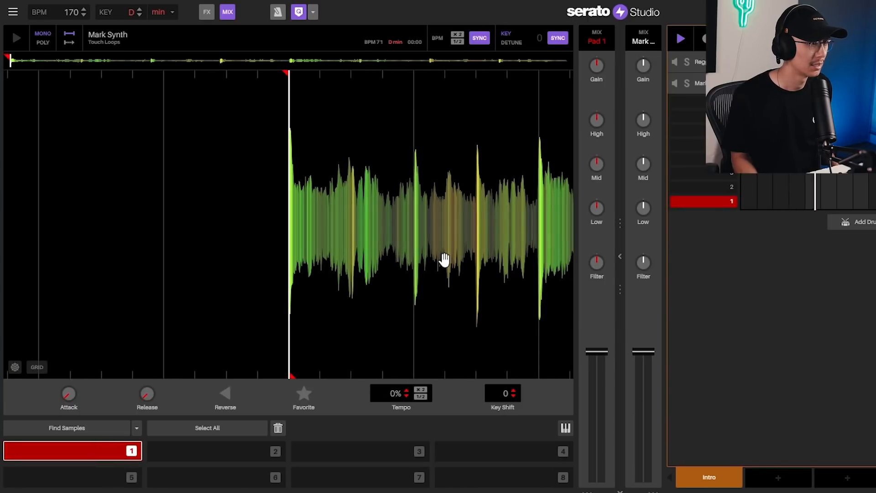
pyautogui.moveTo(299, 325)
pyautogui.mouseDown()
pyautogui.moveTo(225, 289)
pyautogui.moveTo(302, 304)
pyautogui.mouseUp()
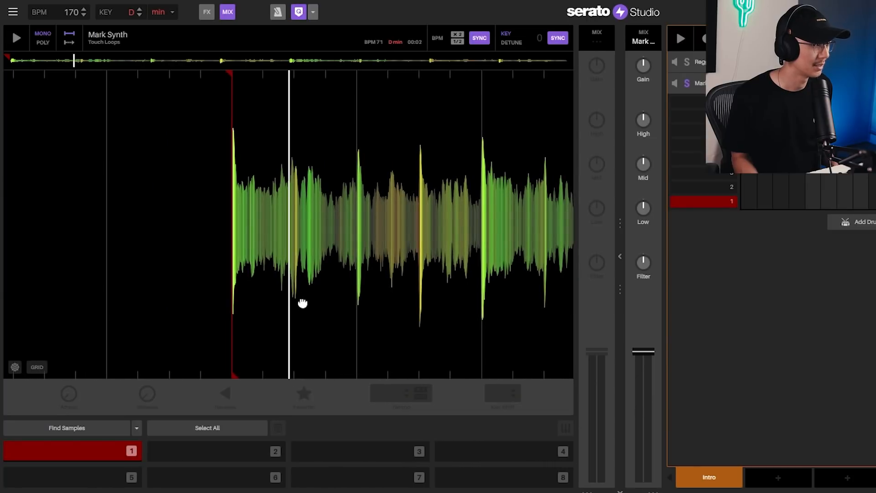
pyautogui.click(273, 451)
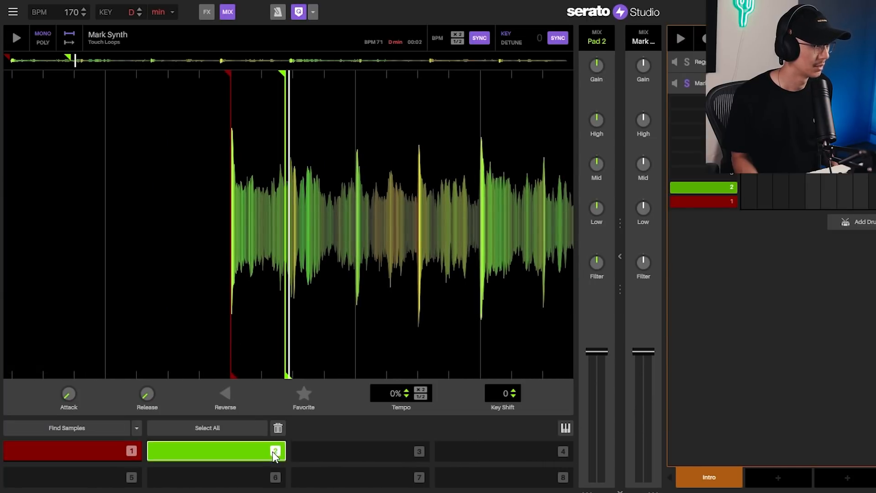
# Place cue points for pads 3 to 8 on the following transients of the Mark Synth waveform.
pyautogui.moveTo(375, 236); pyautogui.dragTo(408, 252)
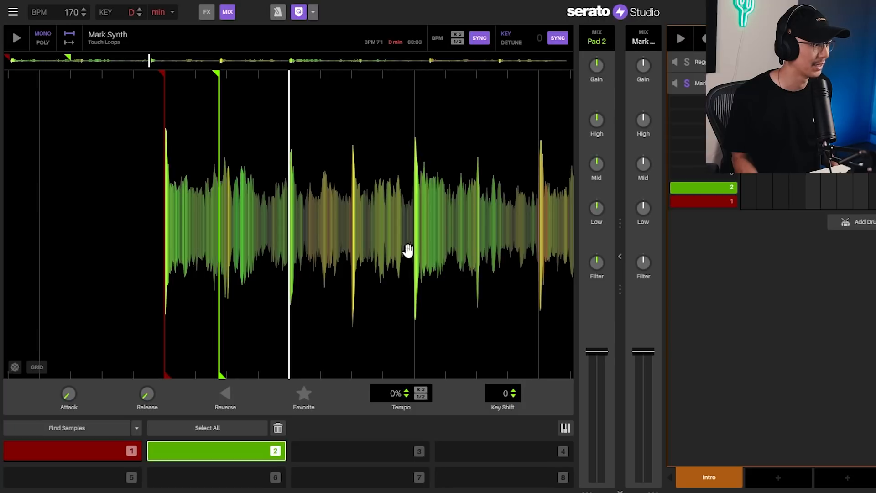
pyautogui.click(418, 448)
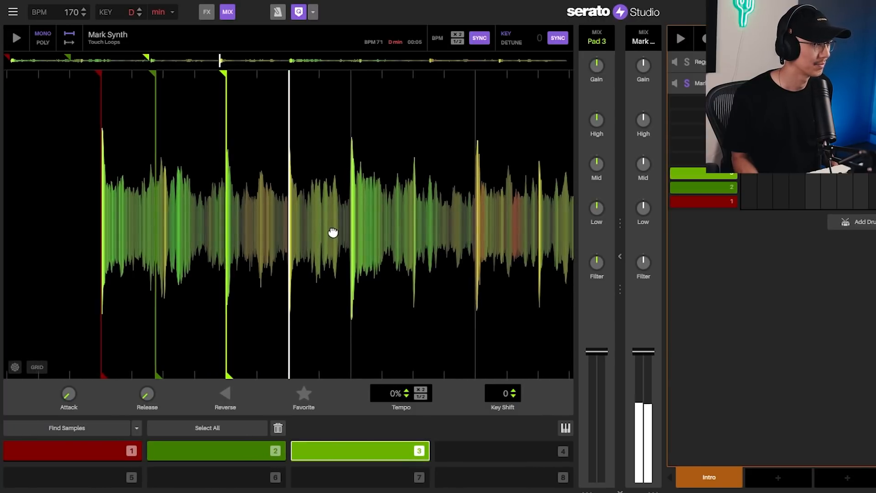
pyautogui.click(561, 451)
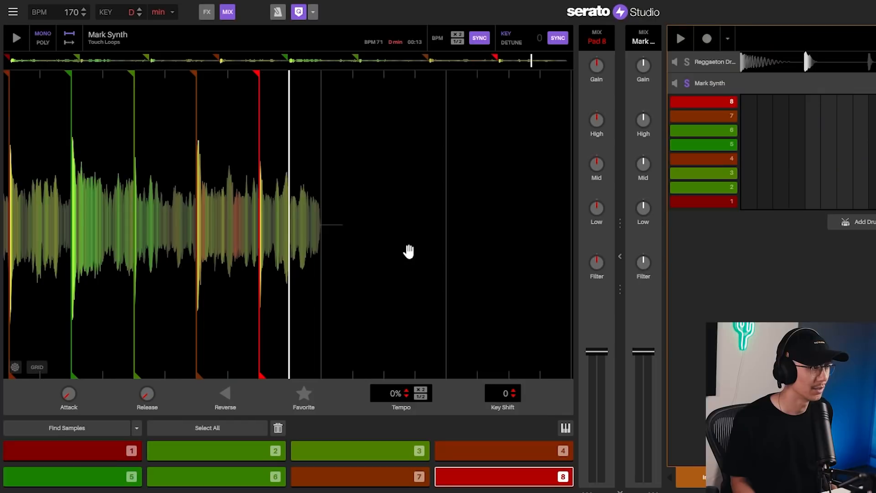
pyautogui.scroll(-2, 406, 251)
pyautogui.scroll(4, 176, 228)
pyautogui.scroll(-3, 191, 226)
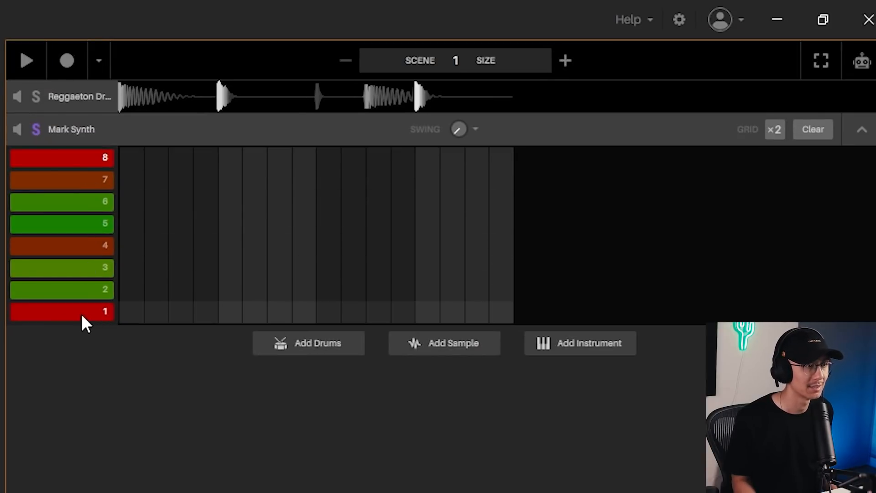
# Audition the Mark Synth slices on pads 2, 3 and 4 from the sequencer.
pyautogui.click(81, 297)
pyautogui.click(77, 269)
pyautogui.click(77, 246)
pyautogui.click(77, 242)
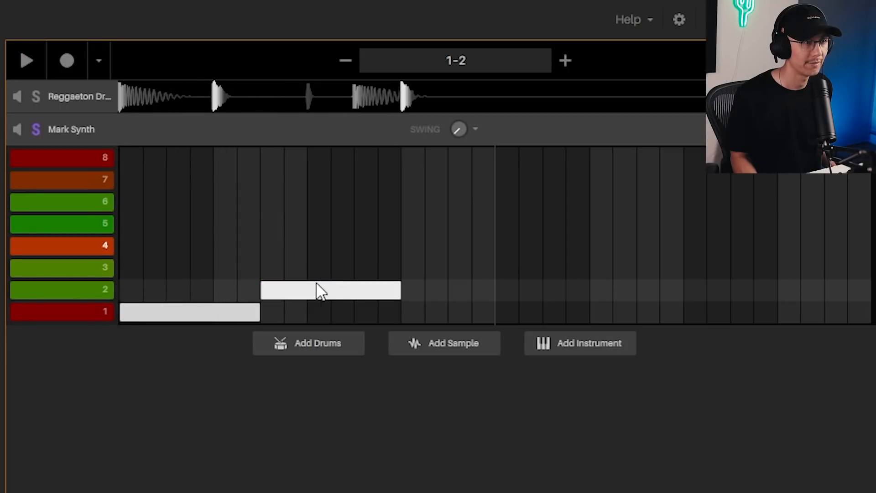
# Duplicate the six-step pad 2 note twice to form three in a row, and play the pattern.
pyautogui.moveTo(281, 290); pyautogui.dragTo(426, 295)
pyautogui.moveTo(452, 286)
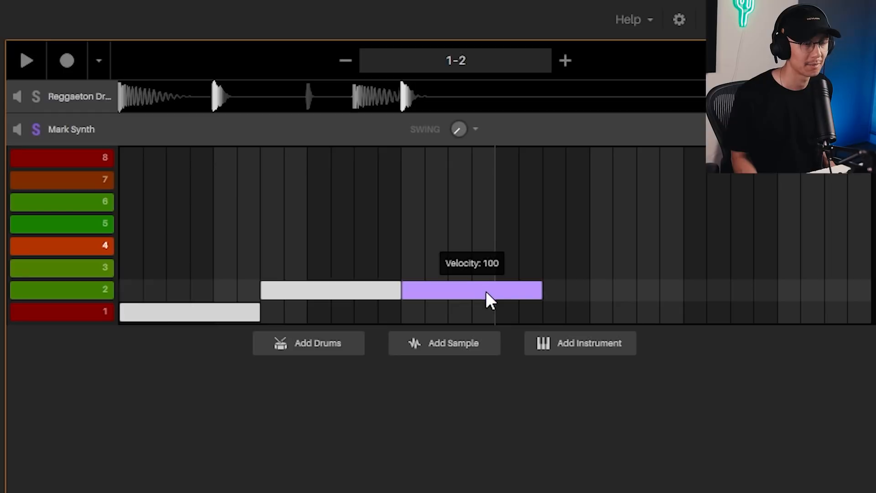
pyautogui.hotkey('ctrl', 'd')
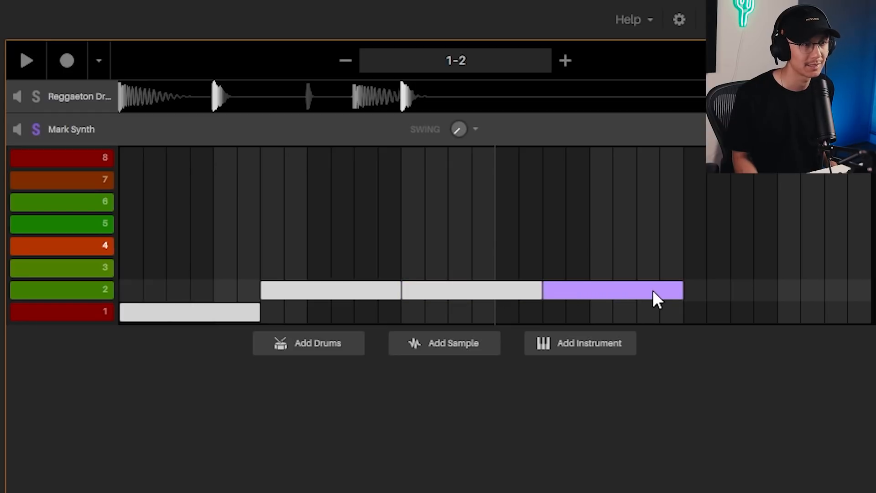
pyautogui.press('space')
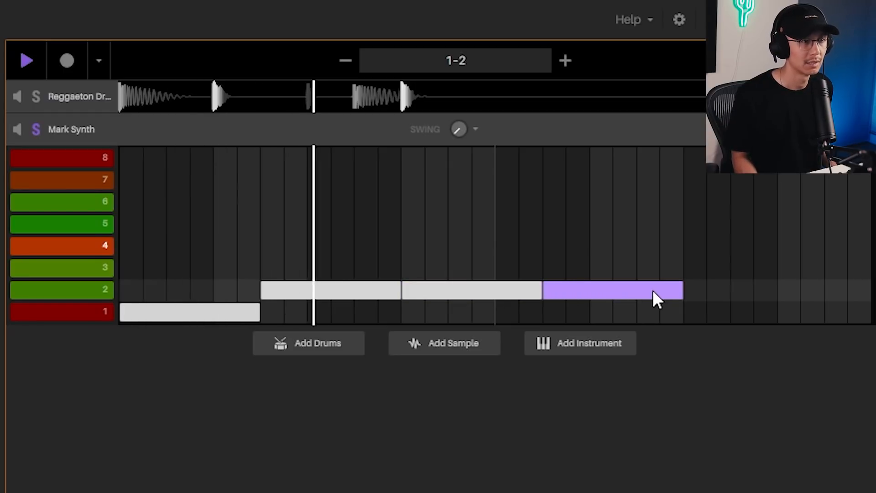
# Extend the Mark Synth pattern with a four-step note on pad 3 followed by a four-step note on pad 4.
pyautogui.hotkey('ctrl', 'd')
pyautogui.moveTo(719, 289); pyautogui.dragTo(719, 257)
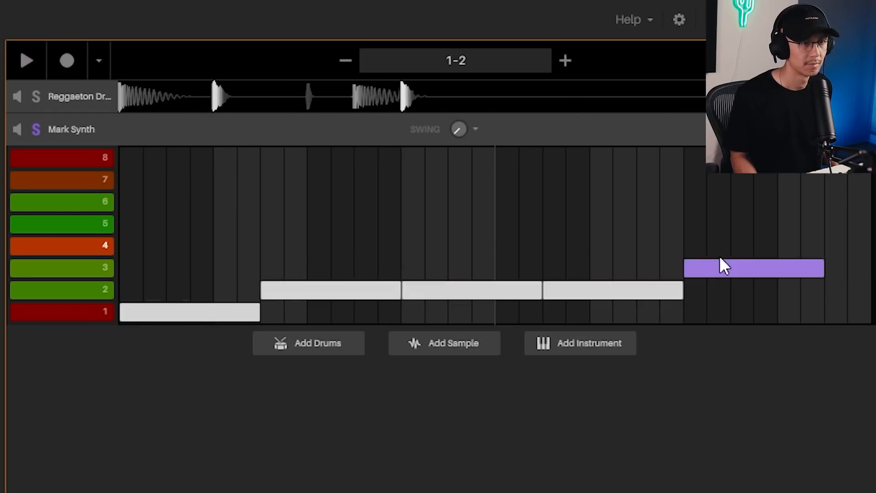
pyautogui.press('space')
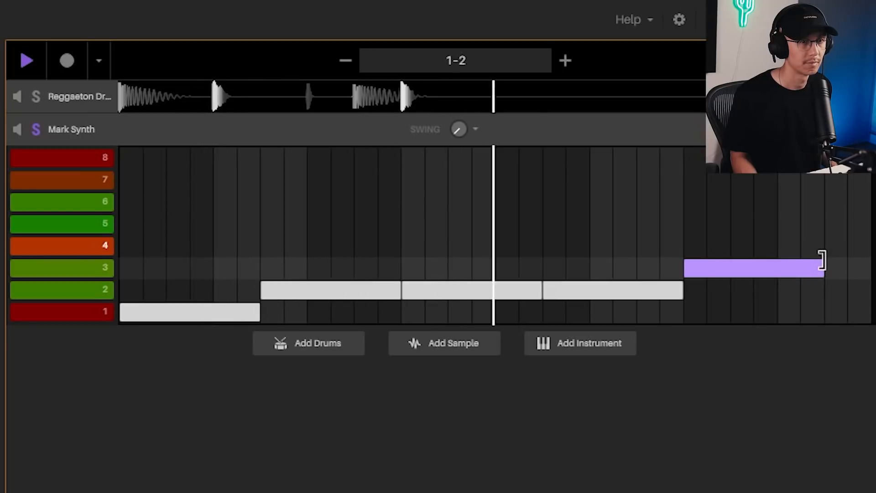
pyautogui.press('space')
pyautogui.moveTo(821, 261); pyautogui.dragTo(802, 248)
pyautogui.hotkey('ctrl', 'd')
# Play the pattern with Mark Synth's solo turned off, and shape its tone with the channel filter and EQ.
pyautogui.press('space')
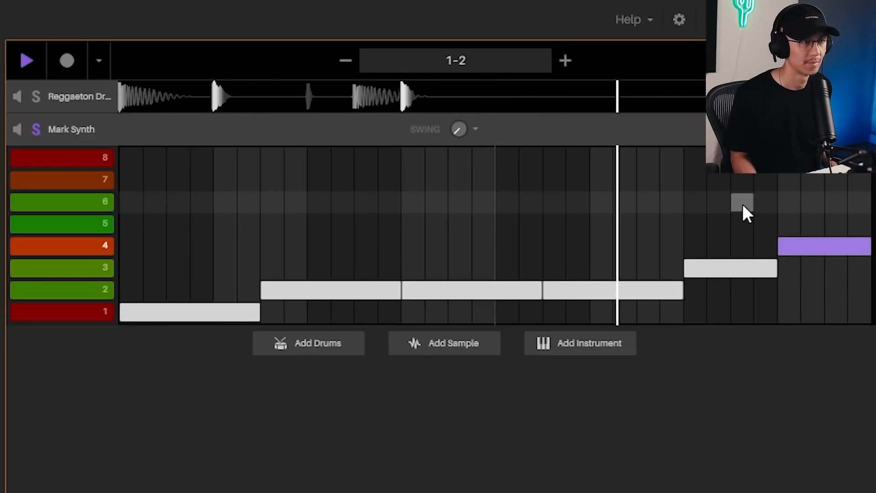
pyautogui.click(41, 130)
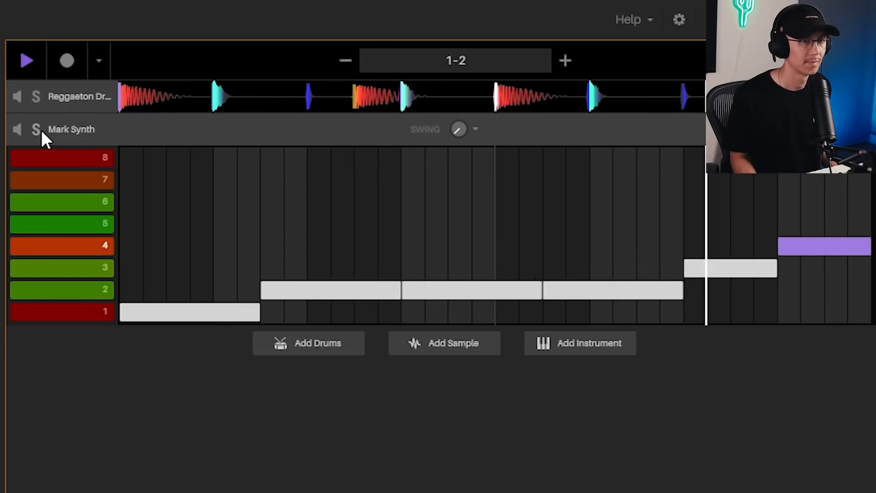
pyautogui.press('space')
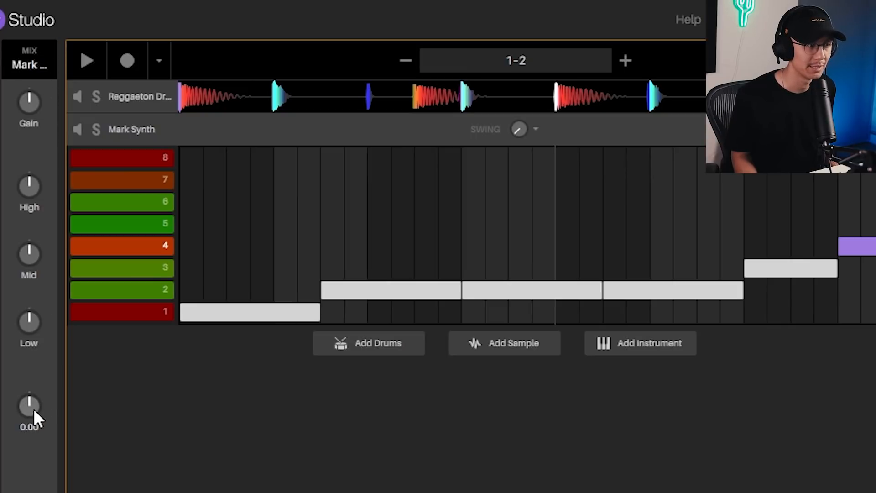
pyautogui.press('space')
pyautogui.moveTo(33, 409); pyautogui.dragTo(34, 397)
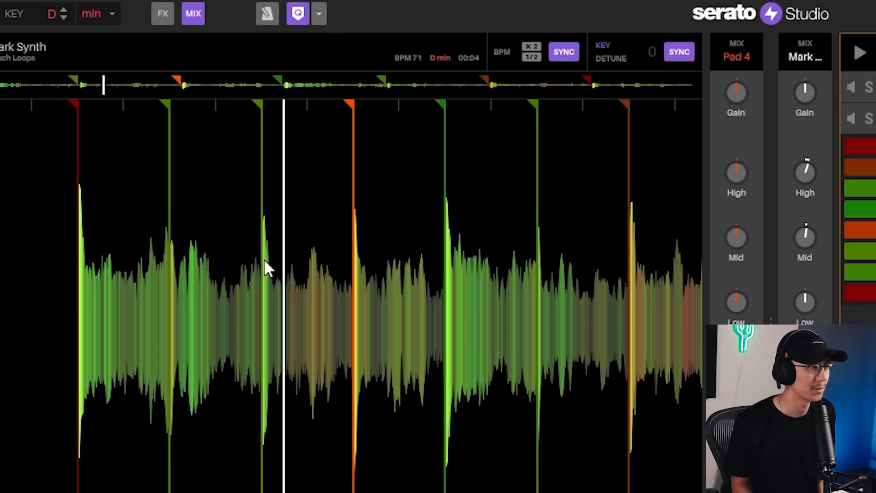
# Toggle Mark Synth's key sync off and on, and raise the project key three steps during playback.
pyautogui.click(675, 53)
pyautogui.click(675, 52)
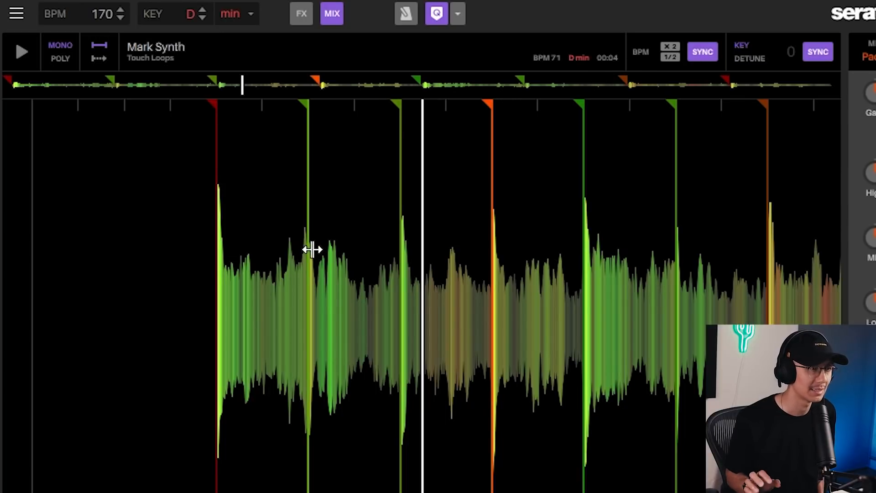
pyautogui.press('space')
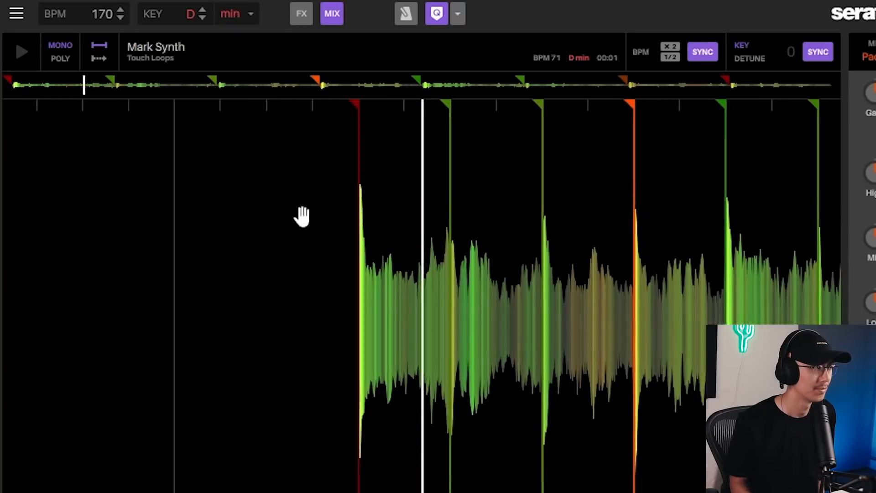
pyautogui.click(201, 9)
pyautogui.click(201, 9)
pyautogui.click(202, 10)
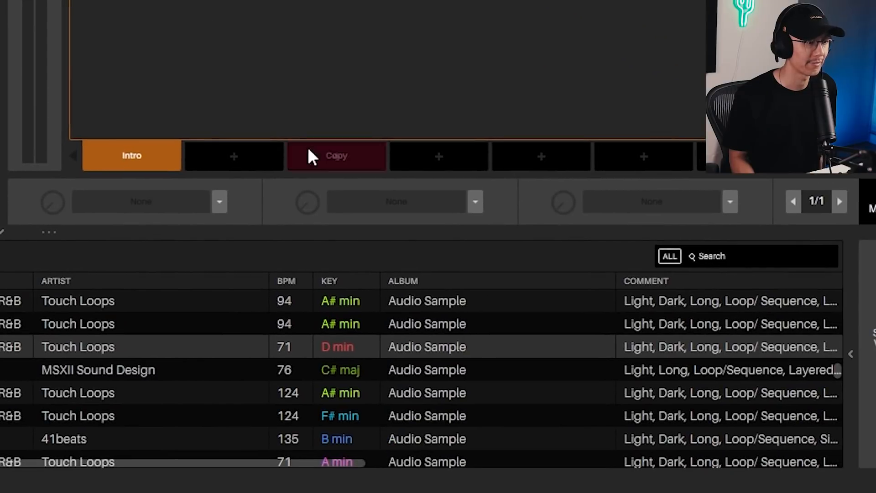
pyautogui.rightClick(311, 155)
pyautogui.click(364, 183)
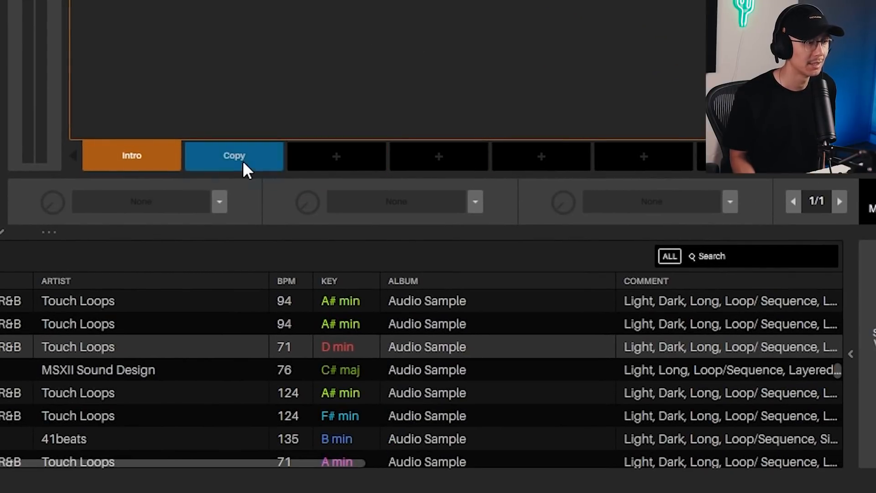
# Add Dub Echo to the first effect slot and raise its amount past halfway during playback.
pyautogui.click(220, 203)
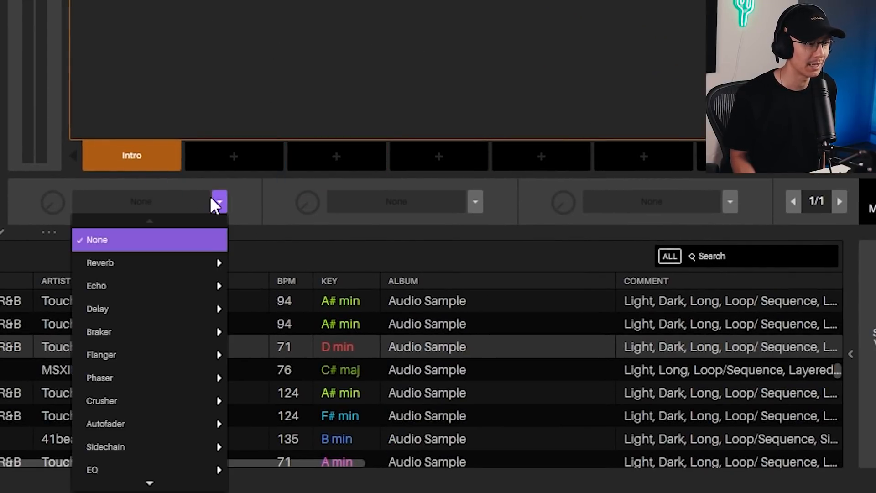
pyautogui.moveTo(190, 288)
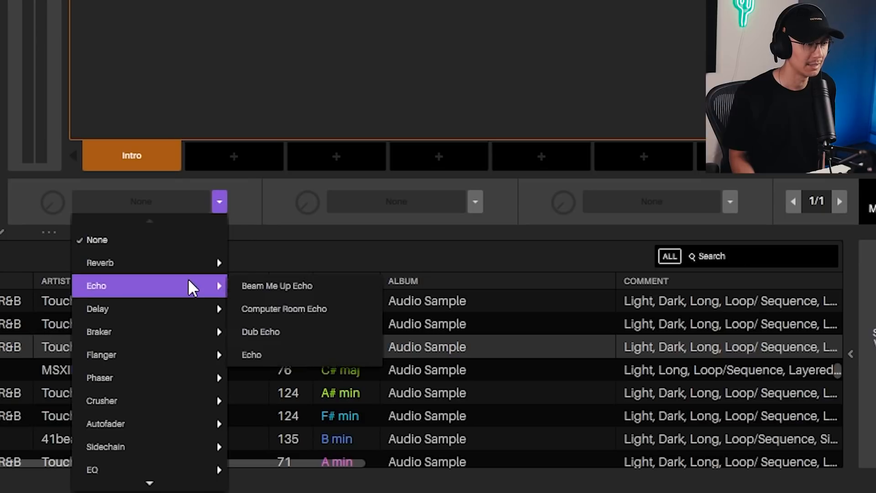
pyautogui.click(302, 330)
pyautogui.press('space')
pyautogui.moveTo(48, 204)
pyautogui.mouseDown()
pyautogui.moveTo(48, 188)
pyautogui.moveTo(48, 218)
pyautogui.moveTo(47, 206)
pyautogui.mouseUp()
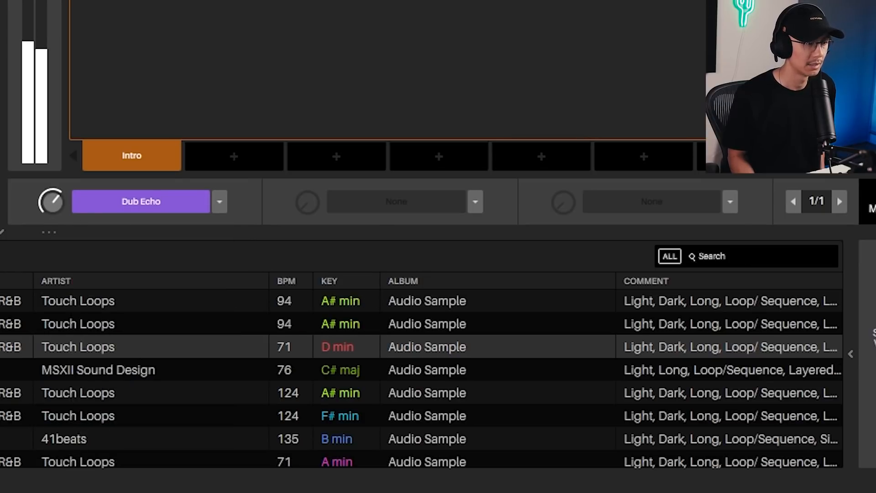
# Add Dry Reverb to the second effect slot at a low amount, and lower the Dub Echo amount to just under half.
pyautogui.click(475, 204)
pyautogui.moveTo(391, 264)
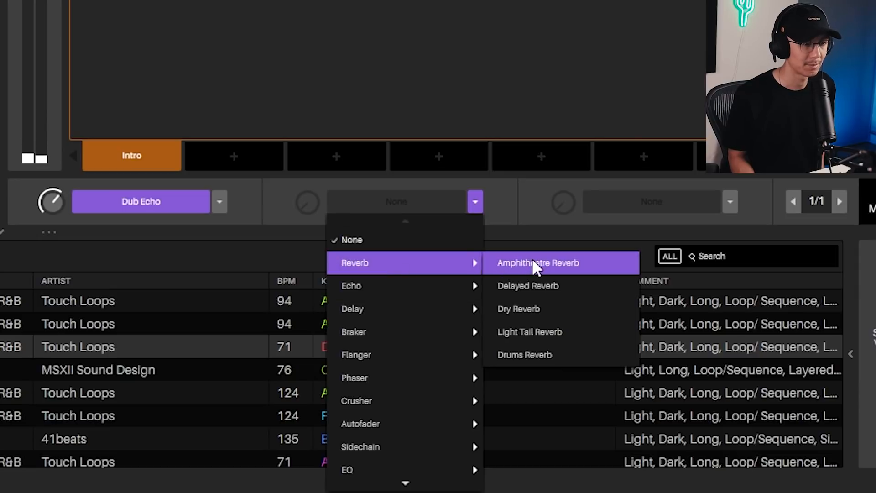
pyautogui.click(542, 309)
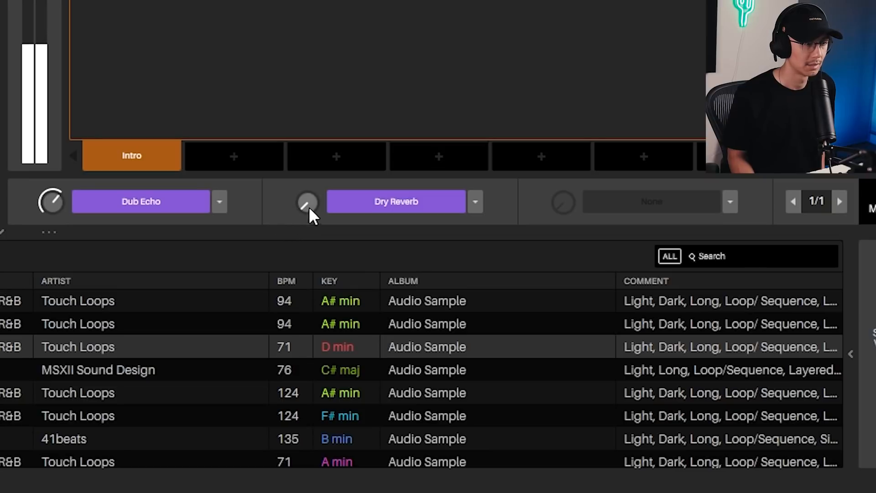
pyautogui.moveTo(307, 202)
pyautogui.mouseDown()
pyautogui.moveTo(307, 169)
pyautogui.moveTo(308, 233)
pyautogui.moveTo(307, 217)
pyautogui.mouseUp()
pyautogui.moveTo(53, 205)
pyautogui.mouseDown()
pyautogui.moveTo(54, 216)
pyautogui.moveTo(61, 208)
pyautogui.mouseUp()
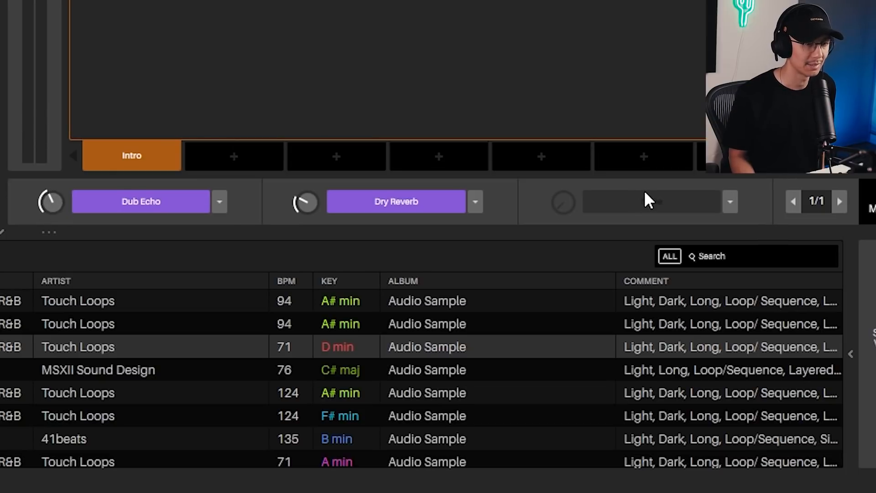
pyautogui.click(730, 202)
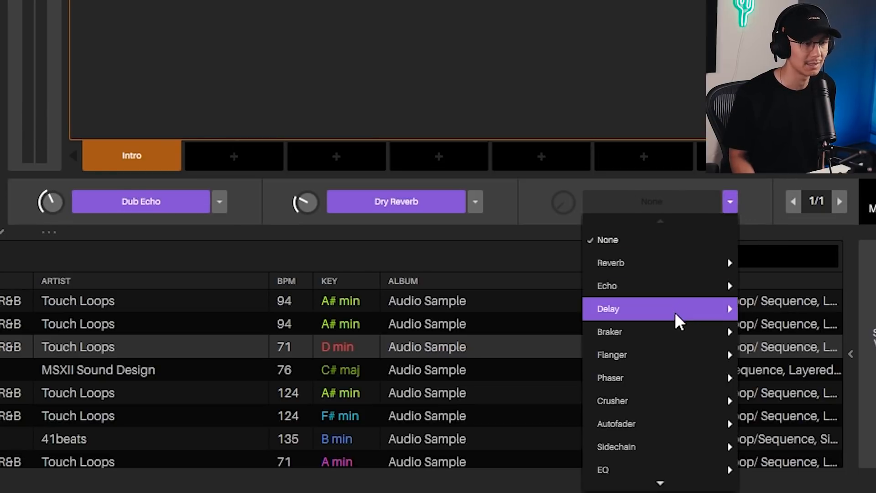
pyautogui.scroll(-3, 675, 315)
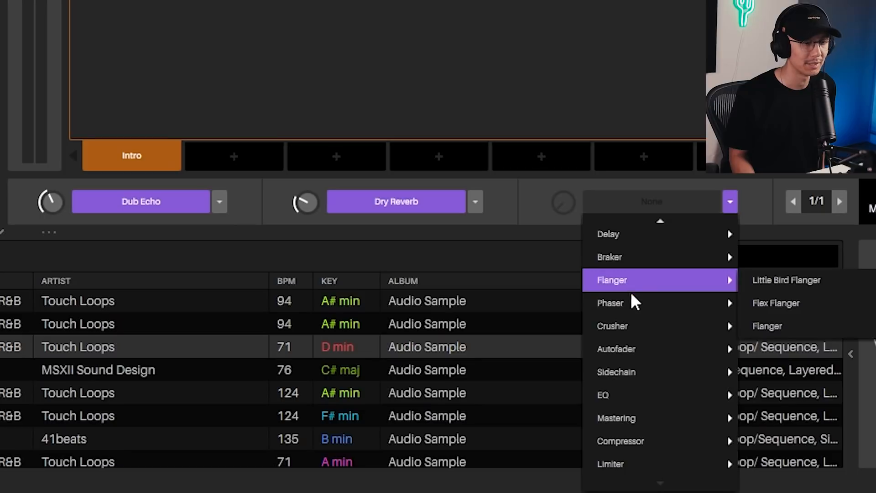
pyautogui.moveTo(647, 382)
pyautogui.moveTo(647, 330)
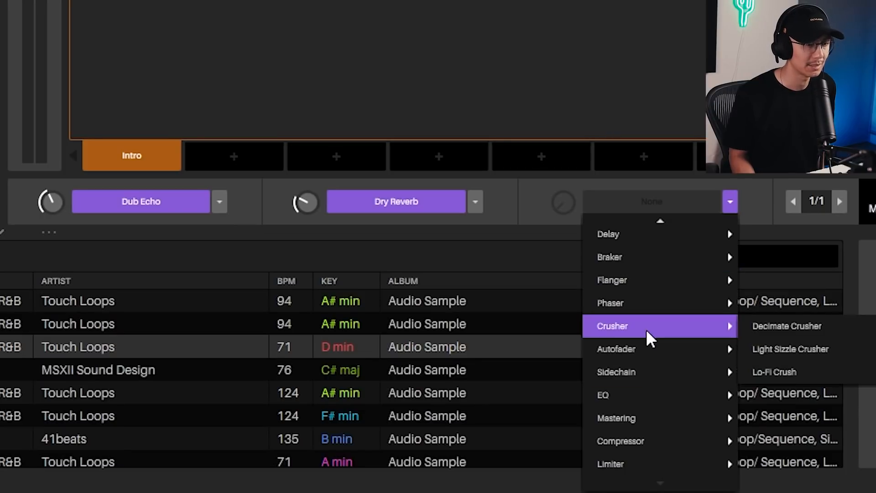
pyautogui.click(507, 199)
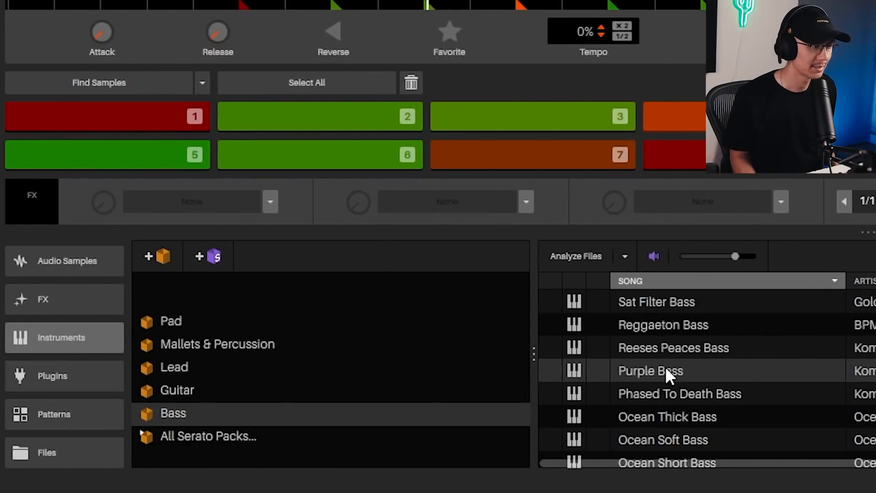
# Open the Bass crate in the library's instrument collection.
pyautogui.click(69, 335)
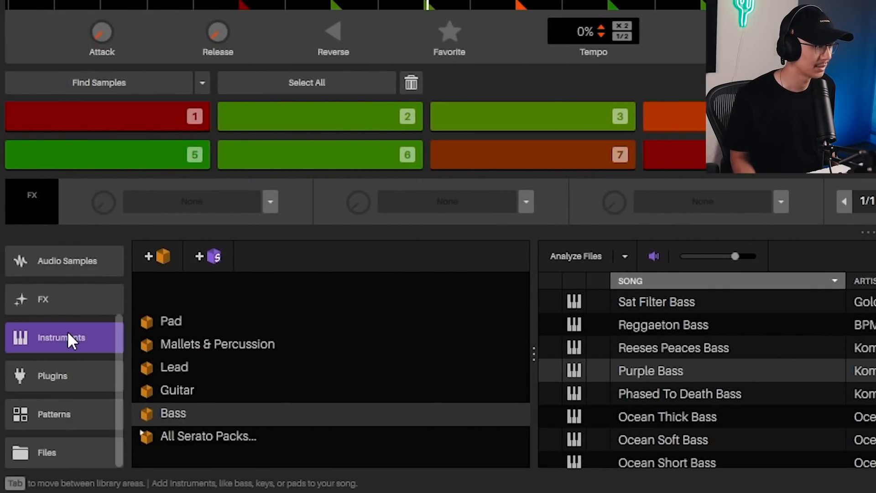
pyautogui.click(177, 398)
pyautogui.click(179, 413)
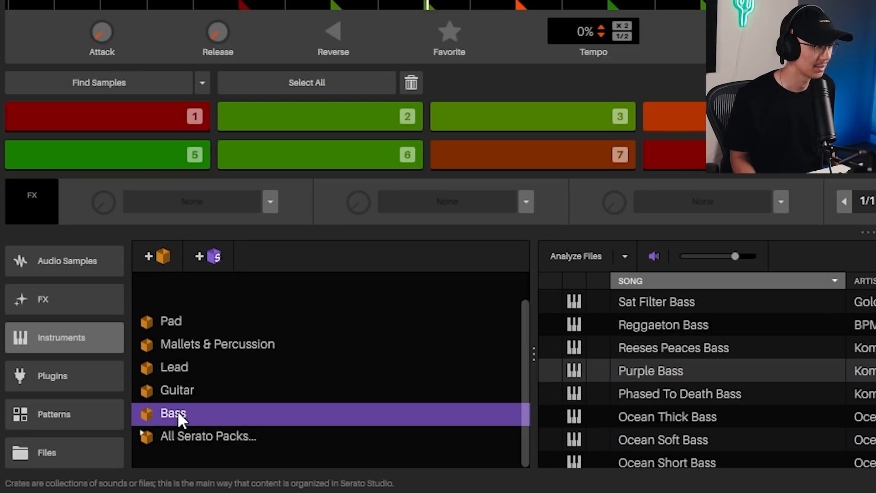
# Audition several instruments in the Bass crate and add Purple Bass to the scene as an instrument track.
pyautogui.click(639, 374)
pyautogui.click(644, 348)
pyautogui.click(662, 393)
pyautogui.click(659, 437)
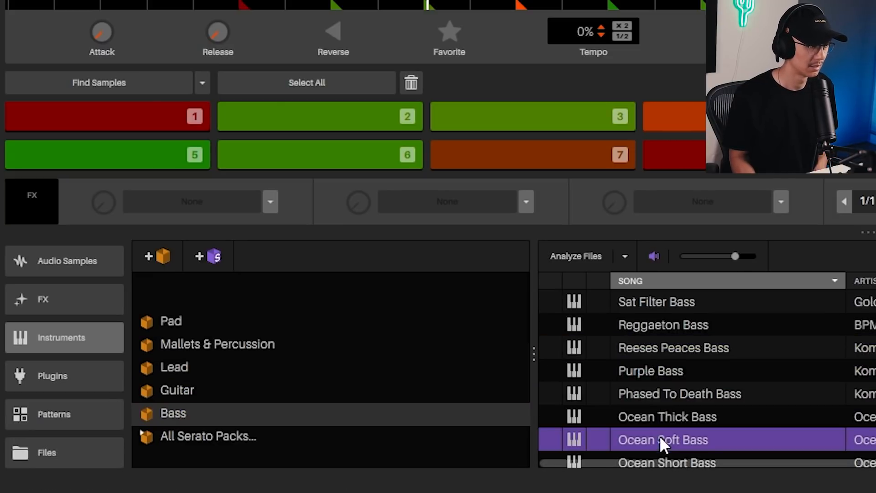
pyautogui.click(663, 415)
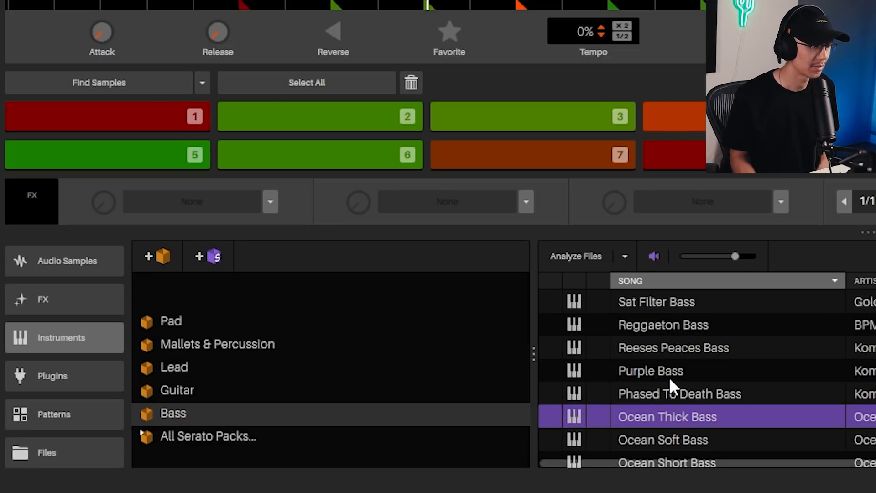
pyautogui.scroll(-5, 669, 386)
pyautogui.click(663, 413)
pyautogui.scroll(5, 661, 402)
pyautogui.click(651, 303)
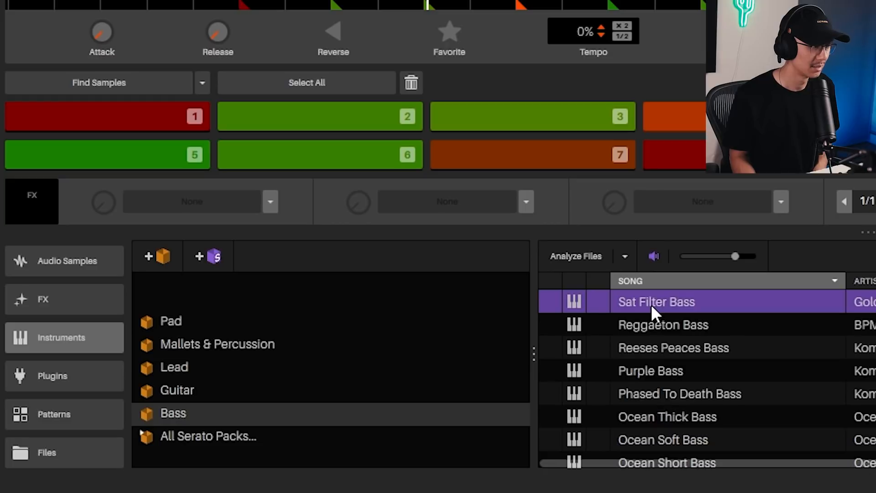
pyautogui.click(643, 392)
pyautogui.click(652, 371)
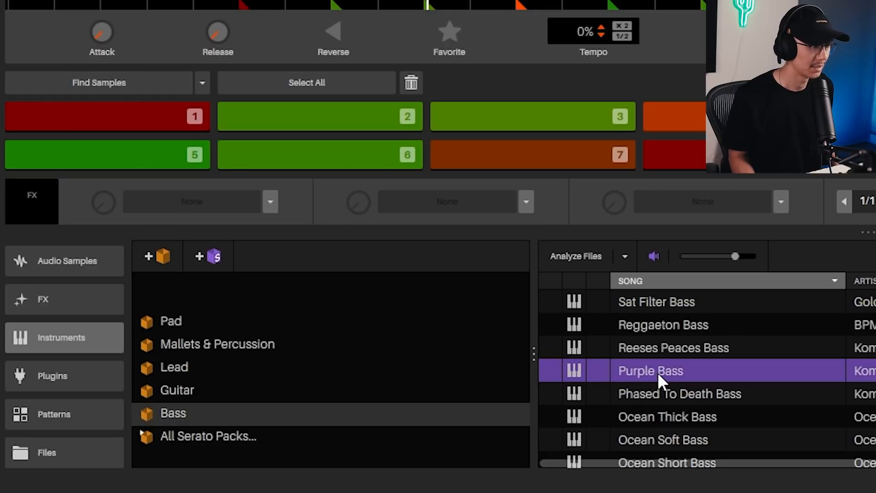
pyautogui.moveTo(641, 371); pyautogui.dragTo(196, 446)
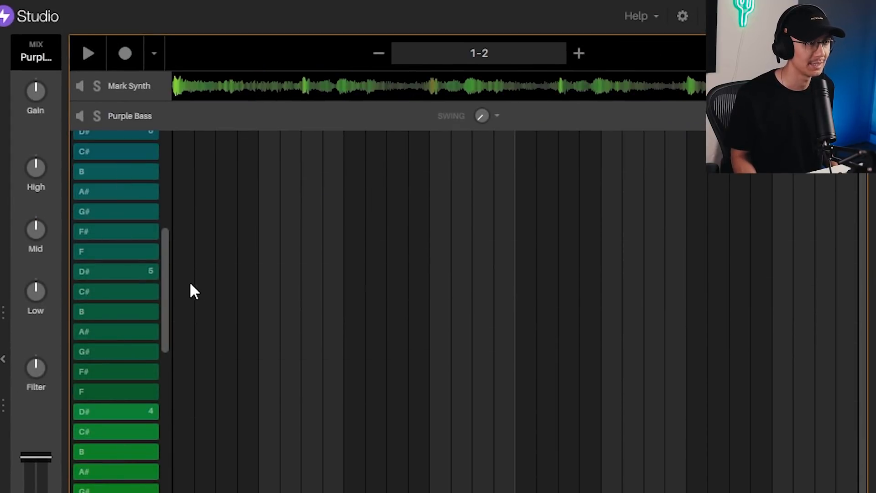
# Draw three consecutive six-step notes on Purple Bass: D#3 from the start, followed by F3 and C#4.
pyautogui.moveTo(163, 286); pyautogui.dragTo(163, 314)
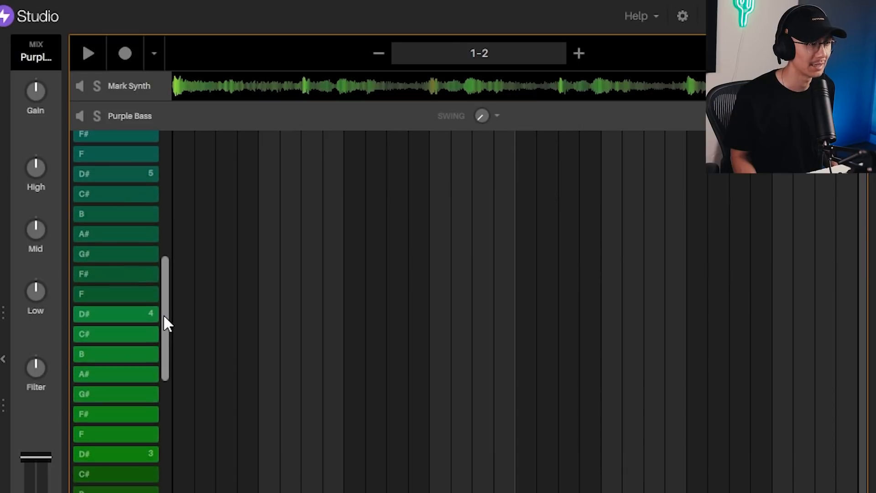
pyautogui.scroll(3, 94, 416)
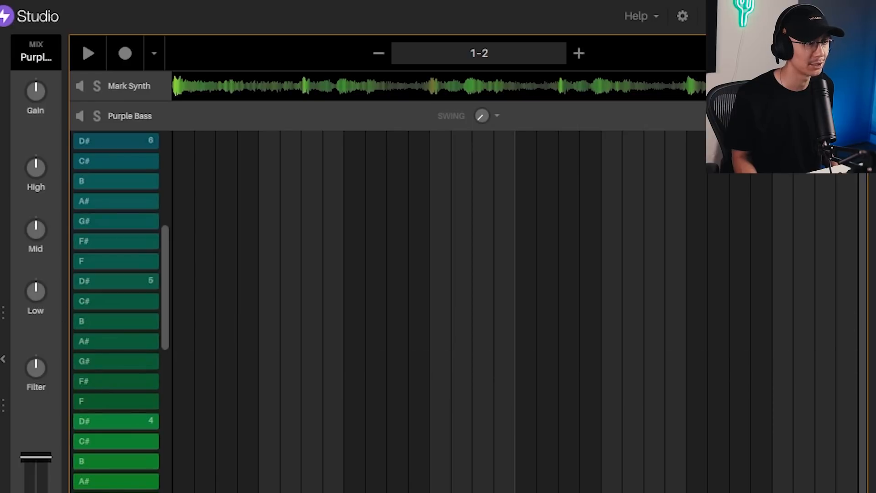
pyautogui.click(136, 418)
pyautogui.scroll(-3, 131, 424)
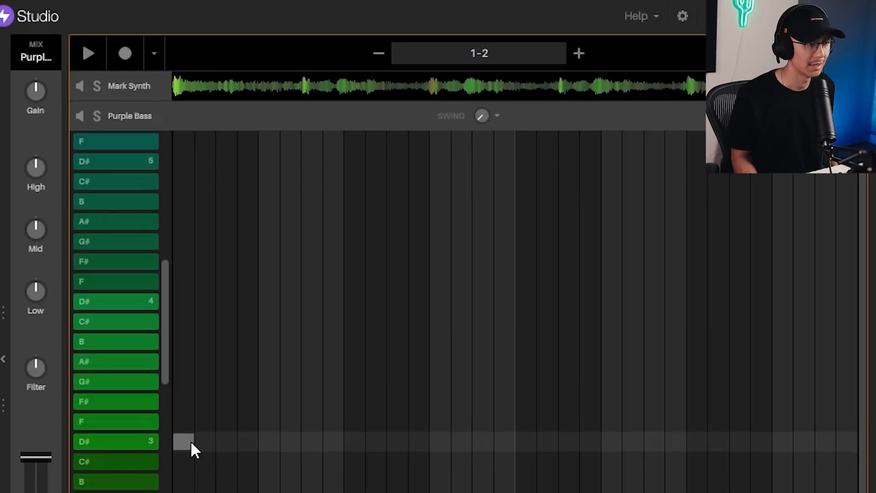
pyautogui.moveTo(193, 441); pyautogui.dragTo(301, 443)
pyautogui.click(373, 414)
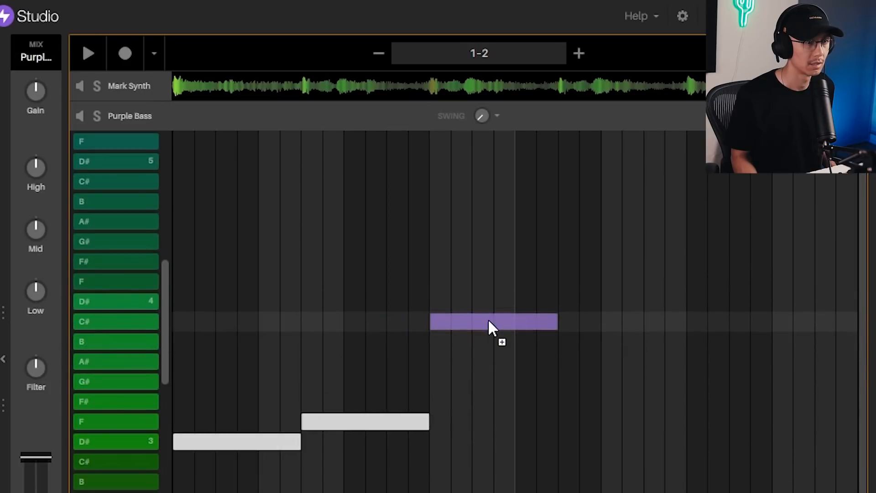
pyautogui.click(488, 320)
# Shorten the C#4 bass note to four steps and duplicate the three-note phrase into the second bar.
pyautogui.press('space')
pyautogui.moveTo(554, 321); pyautogui.dragTo(514, 321)
pyautogui.hotkey('ctrl', 'd')
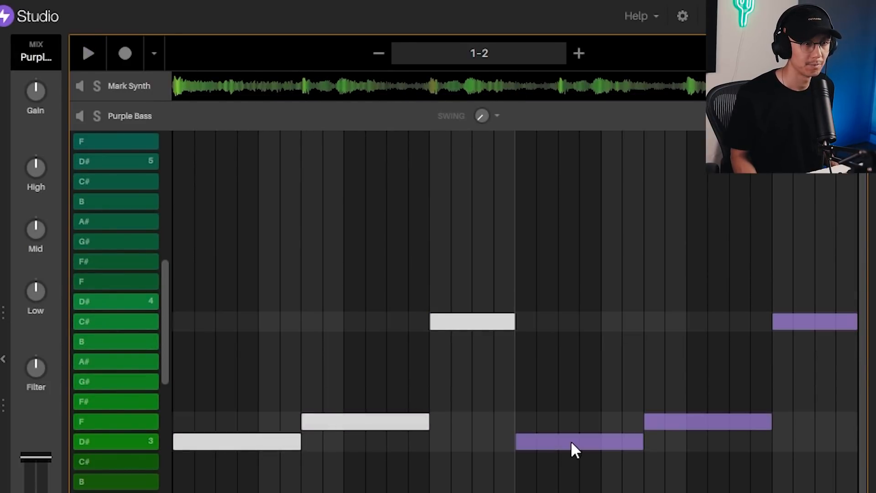
# Start the second bar's D#3 note two steps later, extend the first C#4 note to six steps, and play the bass line.
pyautogui.click(574, 393)
pyautogui.moveTo(585, 443); pyautogui.dragTo(558, 319)
pyautogui.press('space')
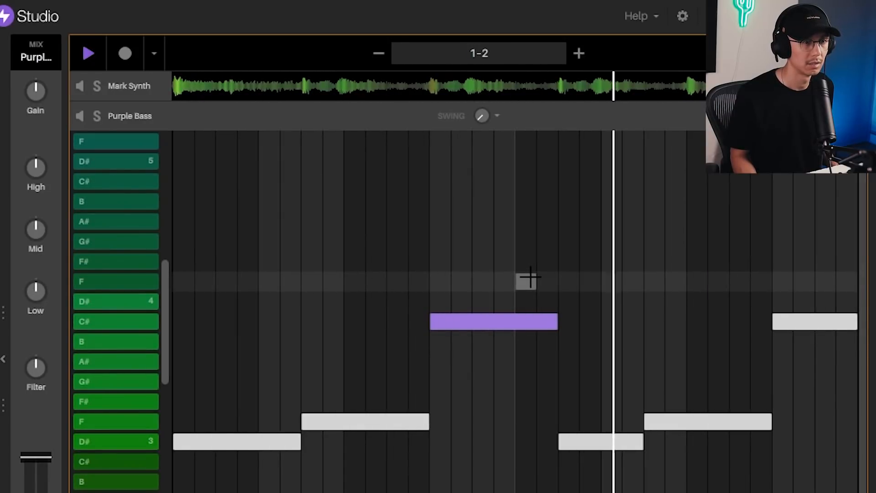
pyautogui.press('space')
# Solo Purple Bass and try sweeping its filter during playback.
pyautogui.click(96, 116)
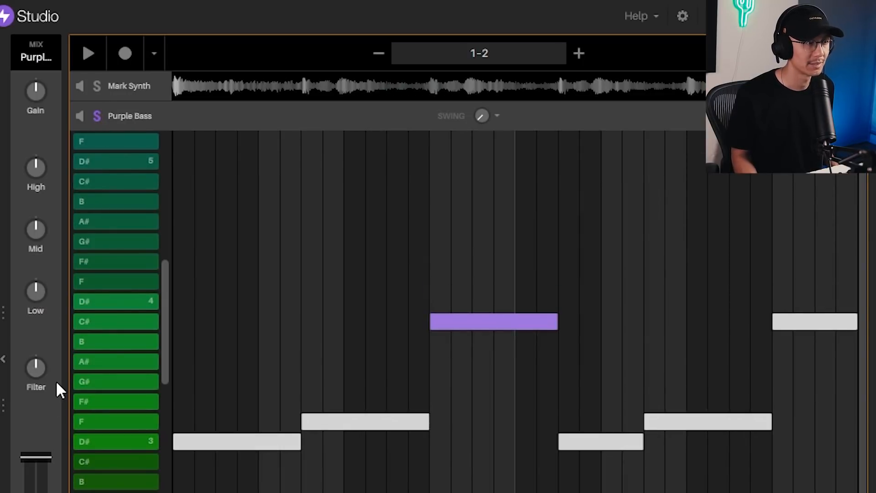
pyautogui.press('space')
pyautogui.moveTo(42, 371); pyautogui.dragTo(43, 337)
pyautogui.press('space')
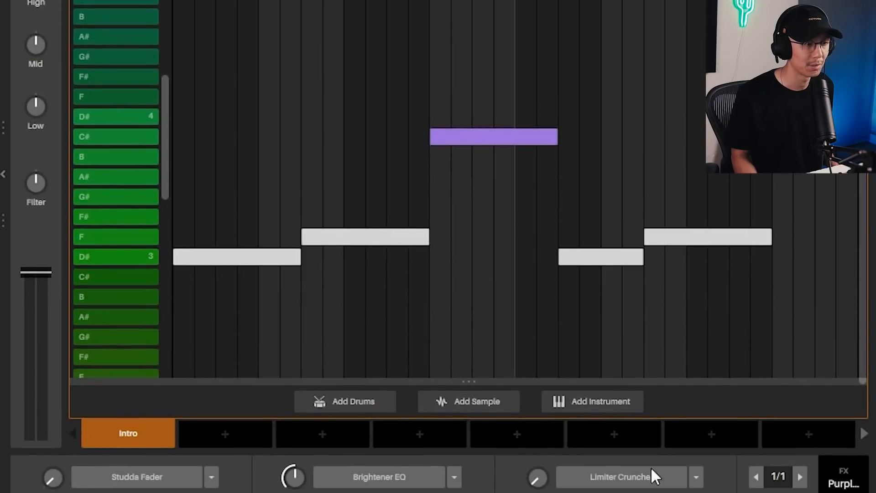
# Enable Studda Fader, Brightener EQ and Limiter Cruncher on Purple Bass, with Studda Fader and Brightener EQ high and Limiter Cruncher low.
pyautogui.click(87, 480)
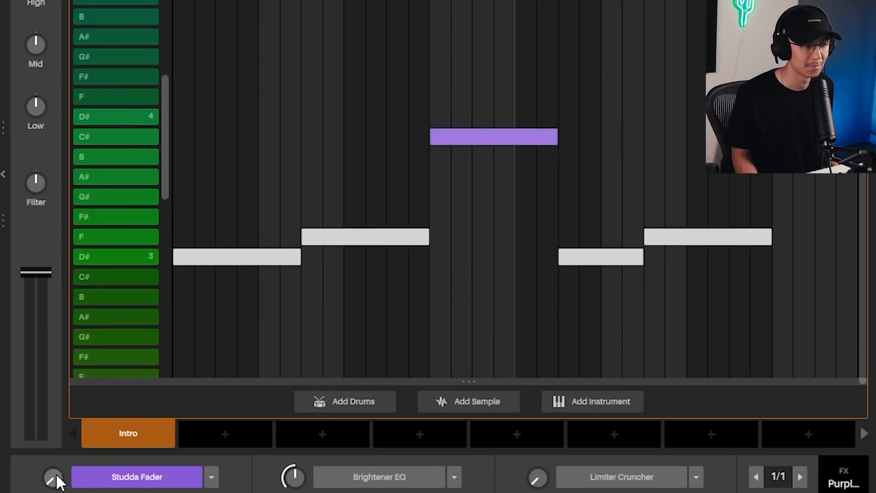
pyautogui.press('space')
pyautogui.moveTo(56, 474); pyautogui.dragTo(56, 425)
pyautogui.click(396, 478)
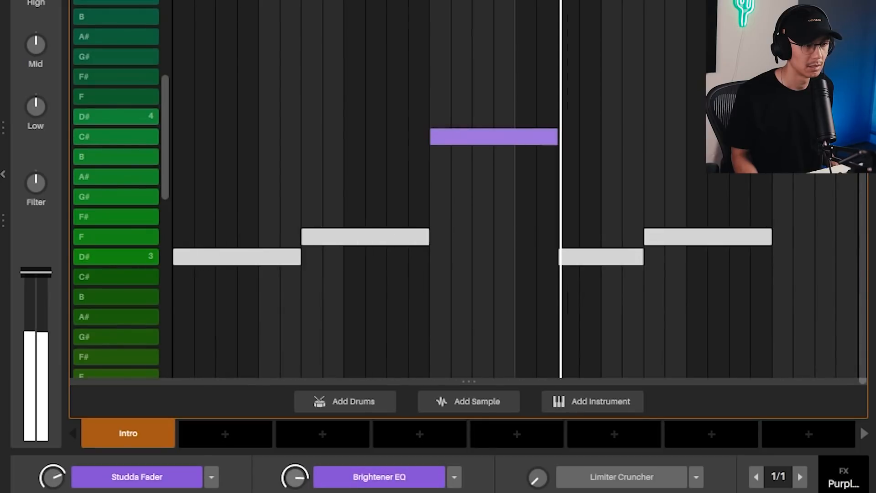
pyautogui.click(588, 476)
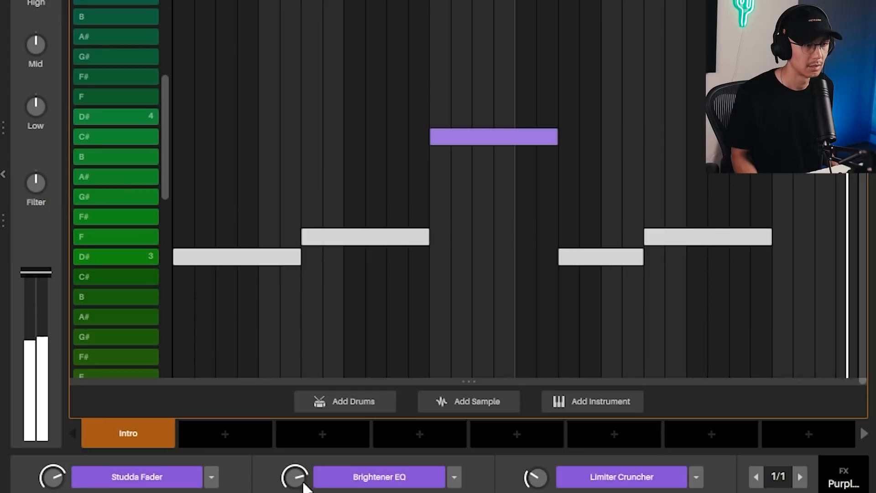
# Turn off Studda Fader and Brightener EQ on Purple Bass, and set its filter partway to the negative side during playback.
pyautogui.moveTo(35, 183); pyautogui.dragTo(36, 205)
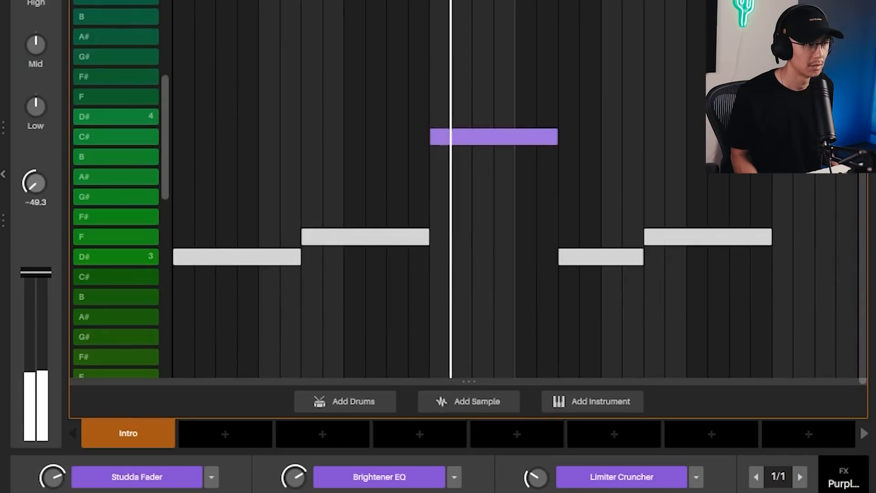
pyautogui.click(52, 477)
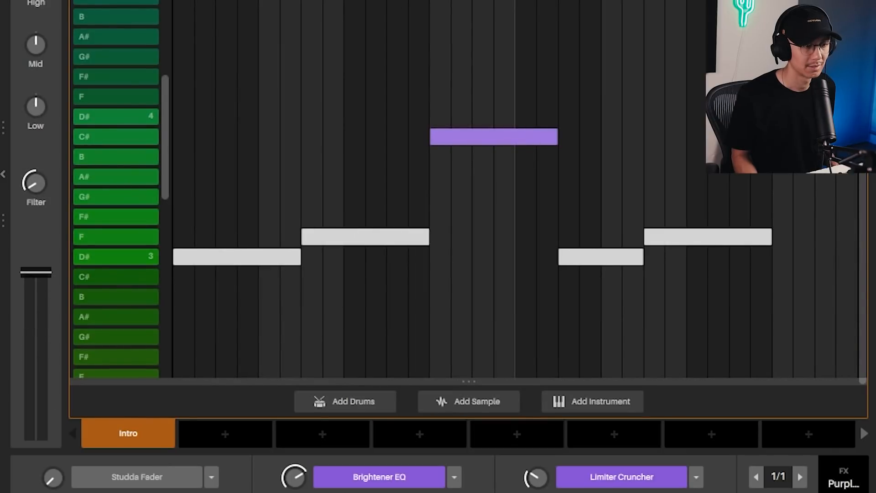
pyautogui.click(402, 478)
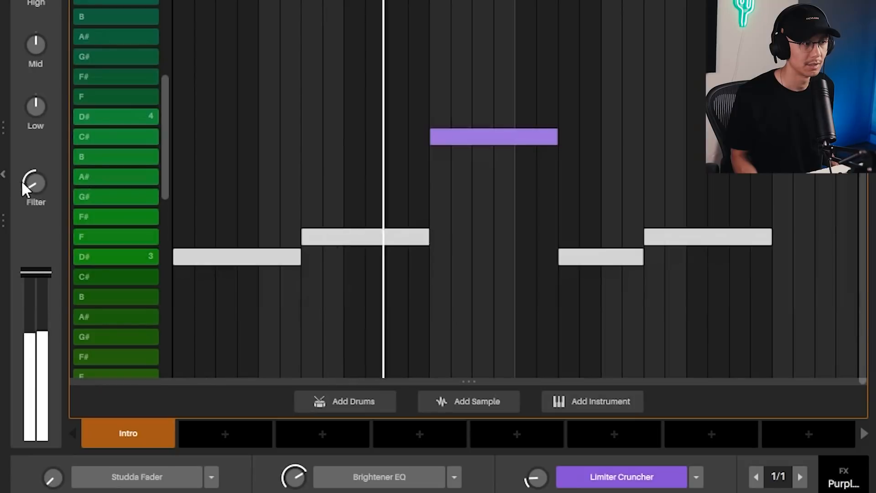
pyautogui.moveTo(33, 183); pyautogui.dragTo(33, 172)
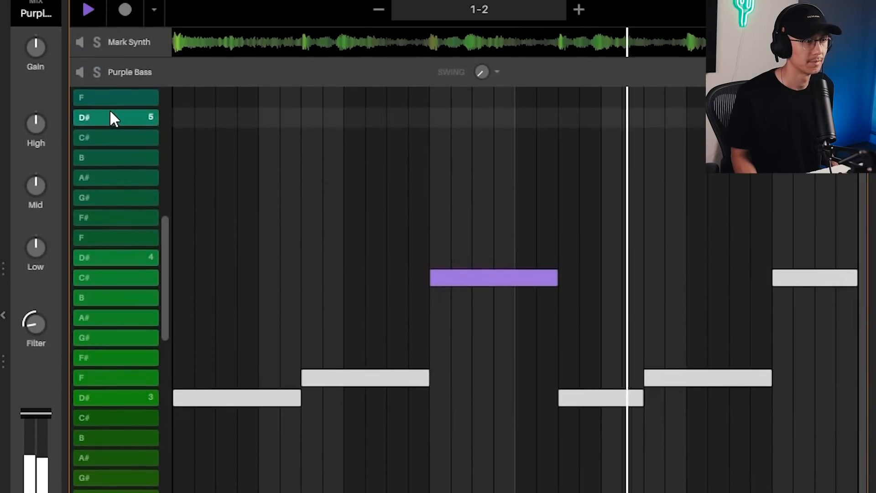
# Lower Purple Bass's gain to -1.16 dB.
pyautogui.press('space')
pyautogui.moveTo(38, 45)
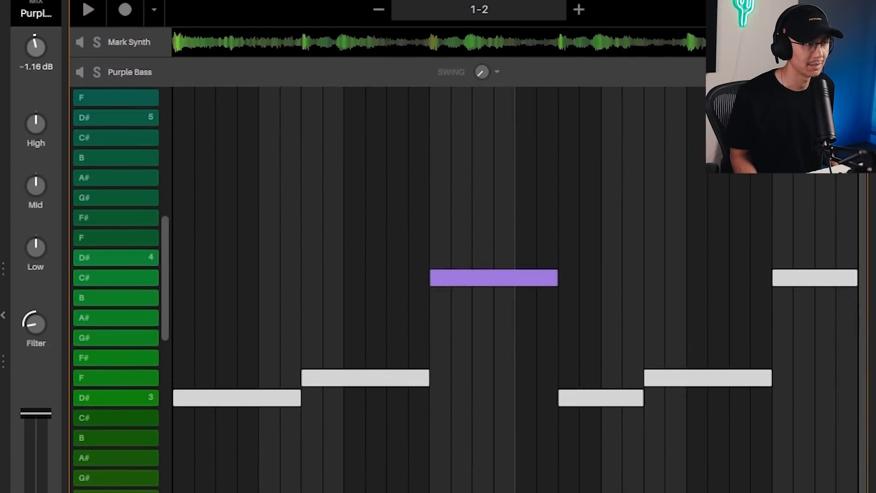
pyautogui.press('space')
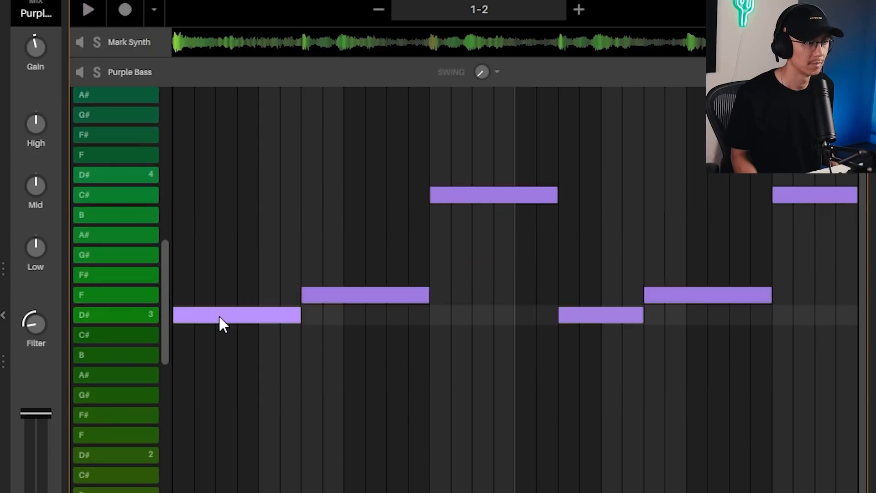
# Move all Purple Bass notes down one octave, starting the line on D#2, and play the result.
pyautogui.moveTo(219, 316); pyautogui.dragTo(222, 453)
pyautogui.press('space')
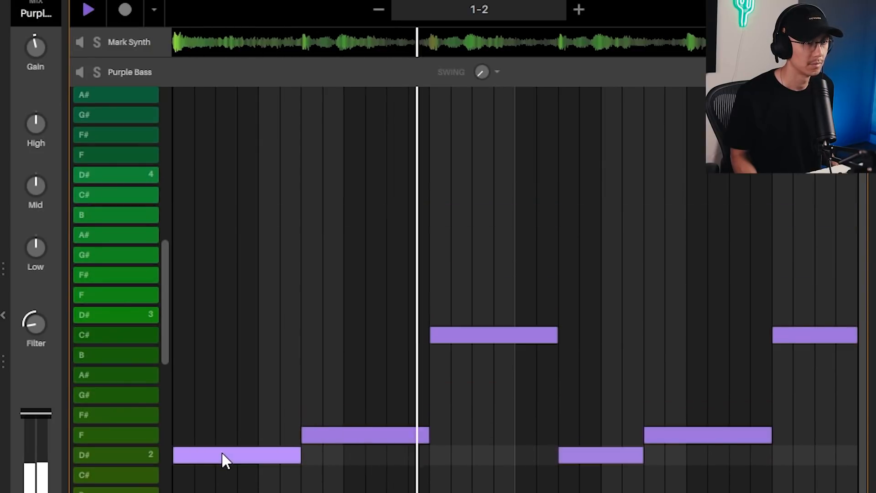
pyautogui.press('space')
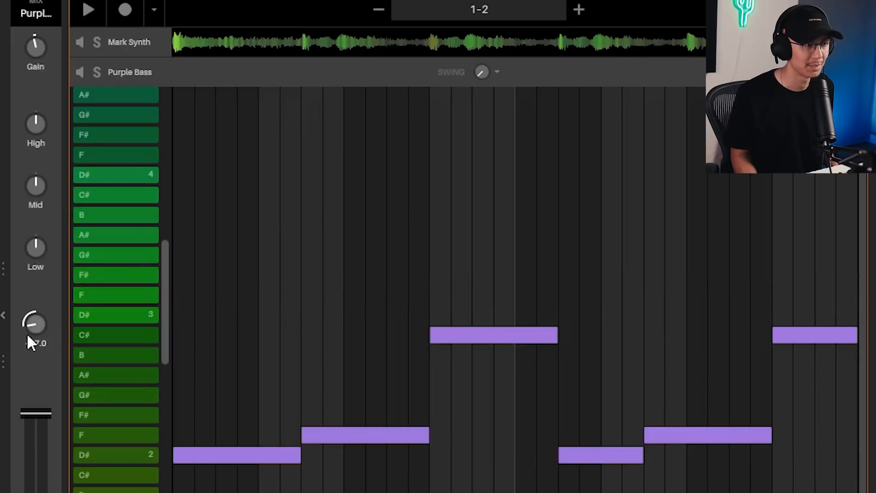
# Open Purple Bass's filter slightly and turn Studda Fader back on at a high amount during playback.
pyautogui.press('space')
pyautogui.moveTo(40, 328); pyautogui.dragTo(39, 322)
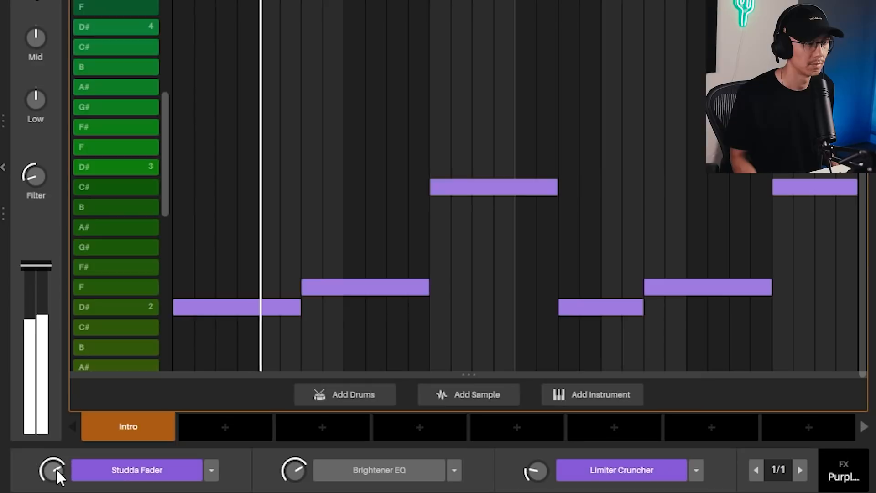
pyautogui.press('space')
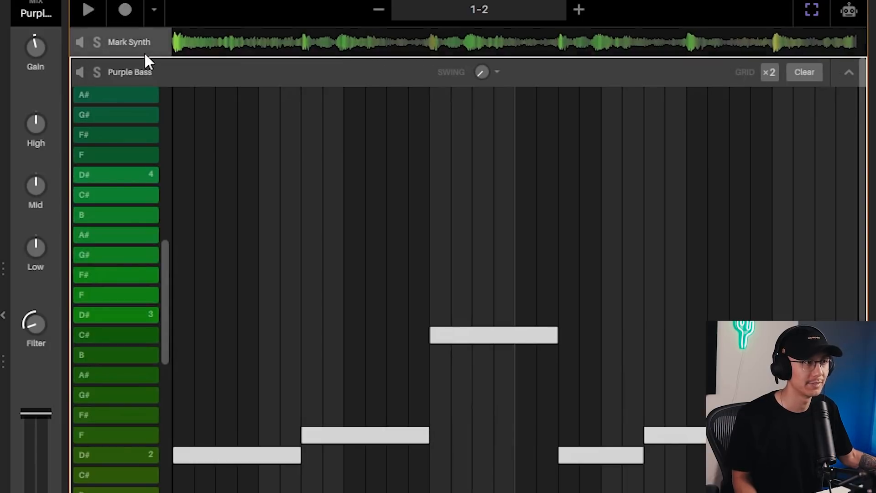
# Collapse the Purple Bass track, expand the Reggaeton drum track, and add Dasflute Lead from the Lead crate as an instrument track.
pyautogui.click(848, 73)
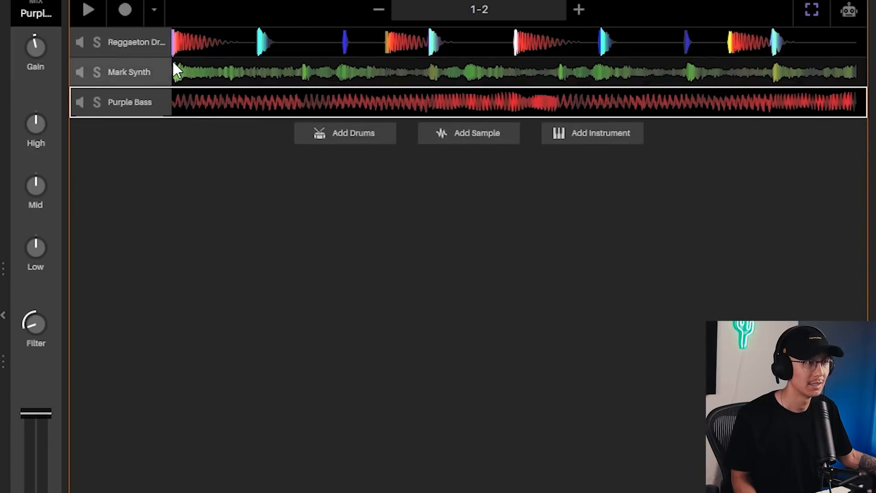
pyautogui.click(131, 42)
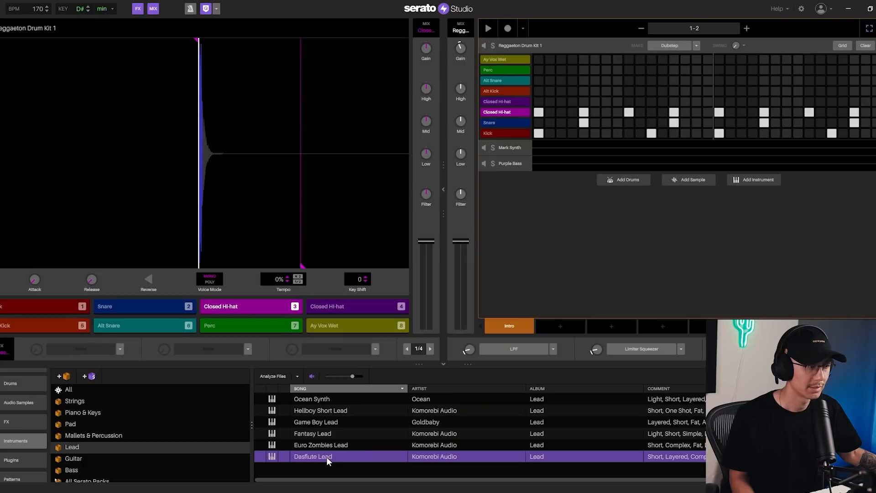
pyautogui.moveTo(322, 458); pyautogui.dragTo(607, 225)
# Shorten the scene to one bar and sequence Dasflute Lead notes A#4, F4, F#4, F4, F#4 and F4 on steps 1, 4, 7, 11, 13 and 15.
pyautogui.click(134, 334)
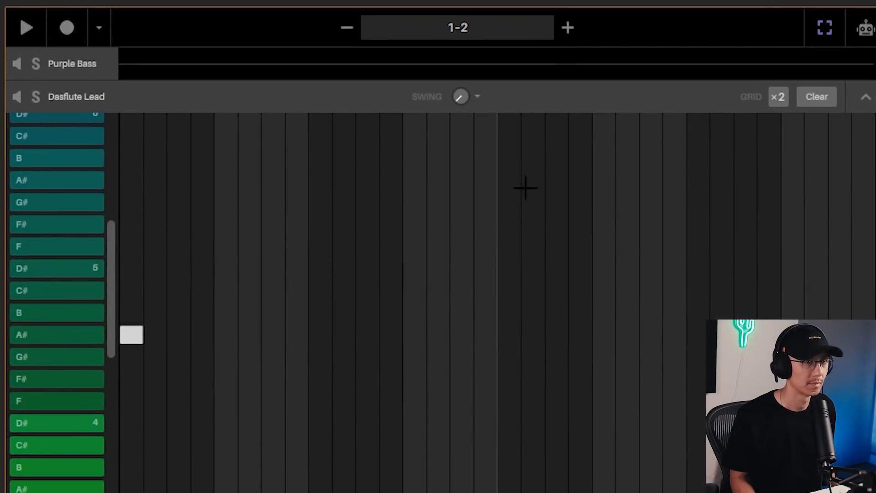
pyautogui.click(199, 398)
pyautogui.click(284, 421)
pyautogui.click(286, 381)
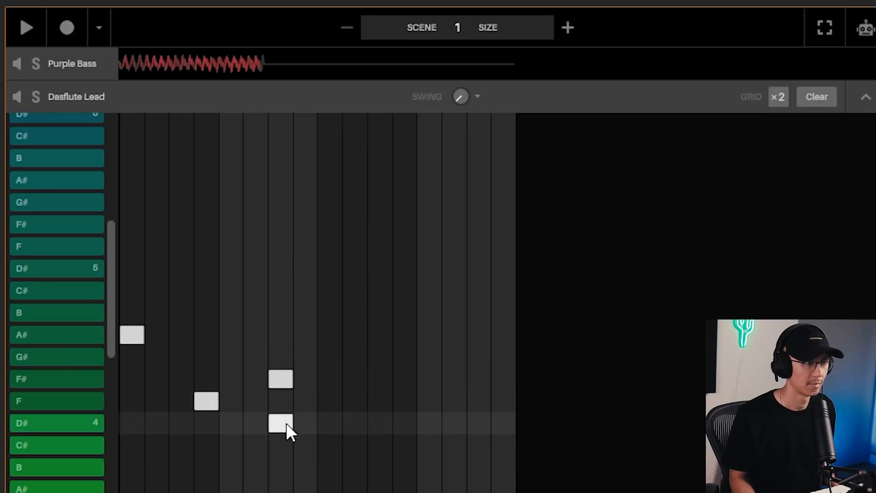
pyautogui.click(286, 425)
pyautogui.click(355, 401)
pyautogui.click(405, 379)
pyautogui.click(454, 401)
# Enable Beam Me Up Echo, Light Tail Reverb and Flex Flanger on Dasflute Lead during playback, keeping the reverb just under half.
pyautogui.press('space')
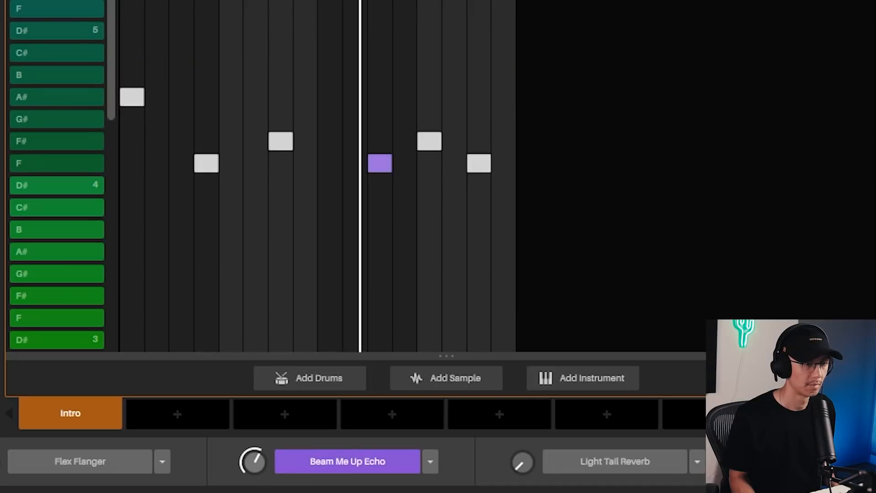
pyautogui.click(547, 468)
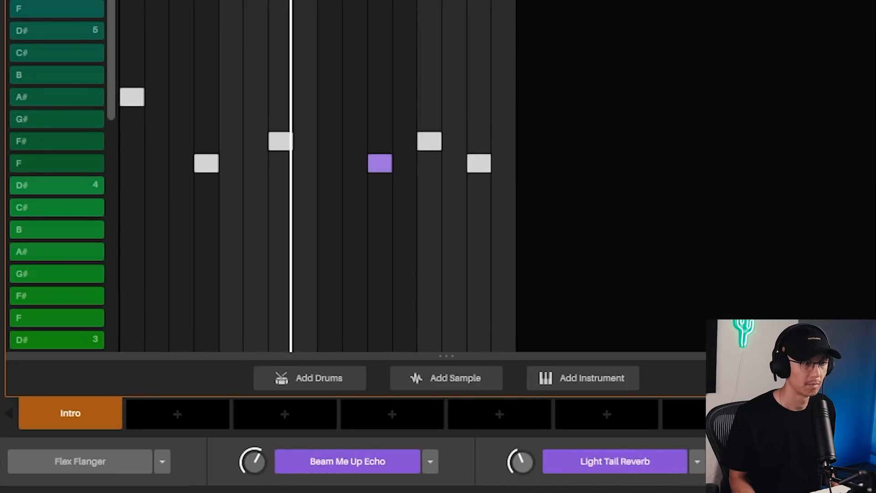
pyautogui.click(108, 468)
# Search the audio samples for "blind" and add Blinds Synth to the scene as a sample track.
pyautogui.write('blind')
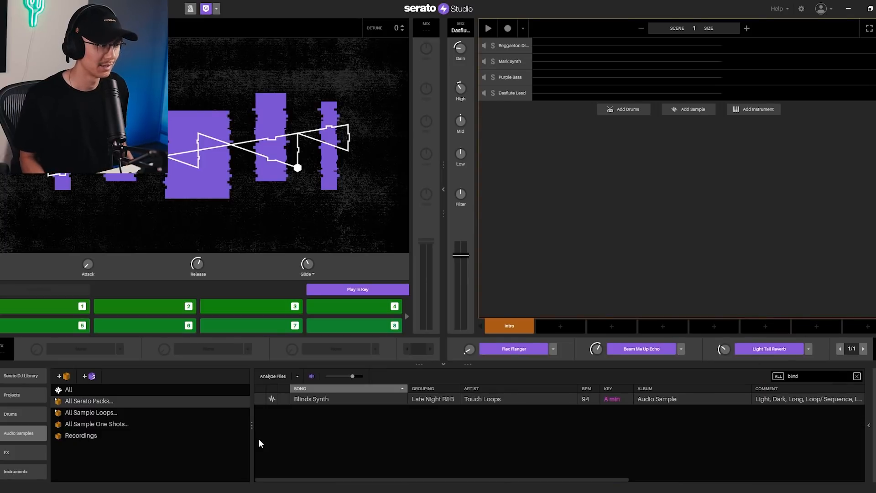
pyautogui.click(326, 400)
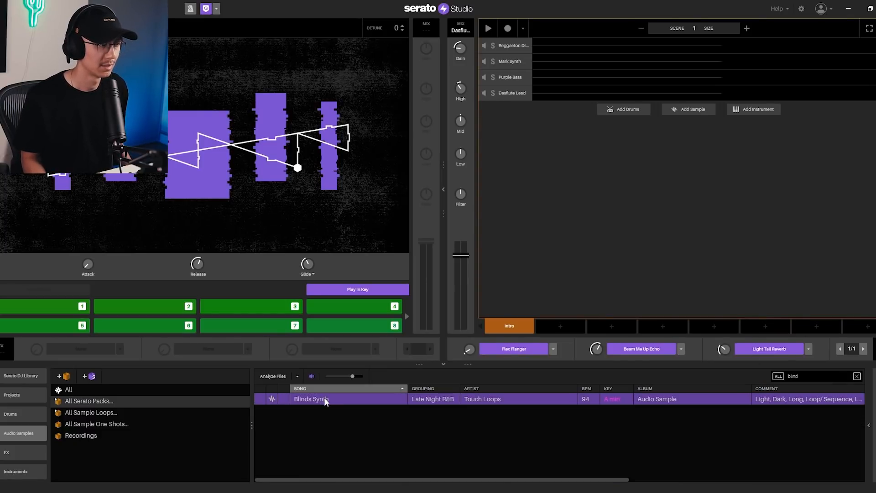
pyautogui.moveTo(324, 398); pyautogui.dragTo(609, 204)
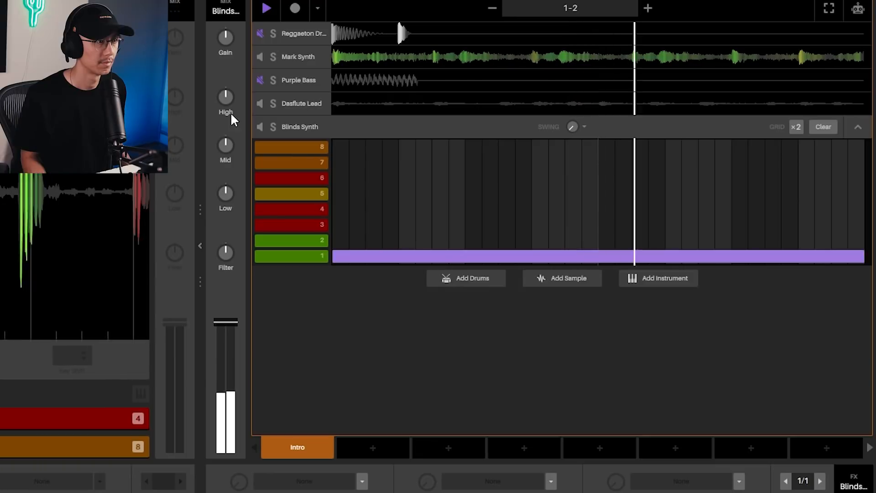
# Lower the Blinds Synth track's gain and turn its filter down to -33.0 during playback.
pyautogui.press('space')
pyautogui.click(324, 127)
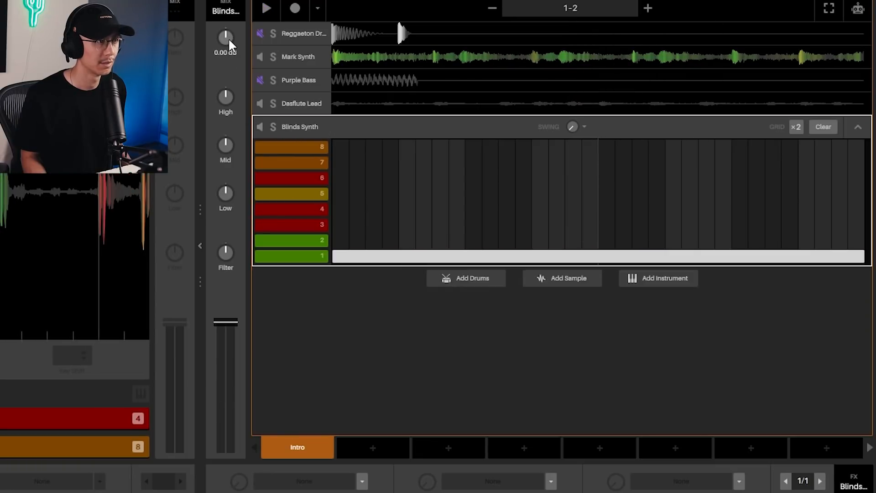
pyautogui.press('space')
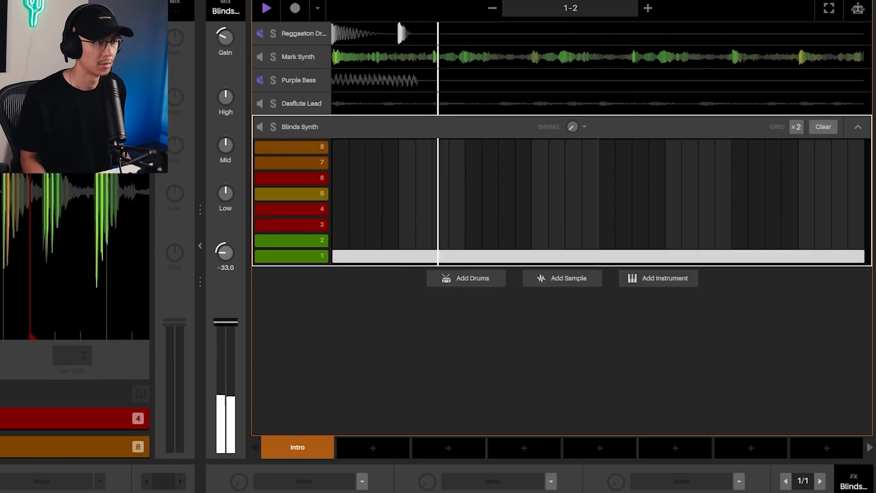
pyautogui.moveTo(225, 252); pyautogui.dragTo(225, 254)
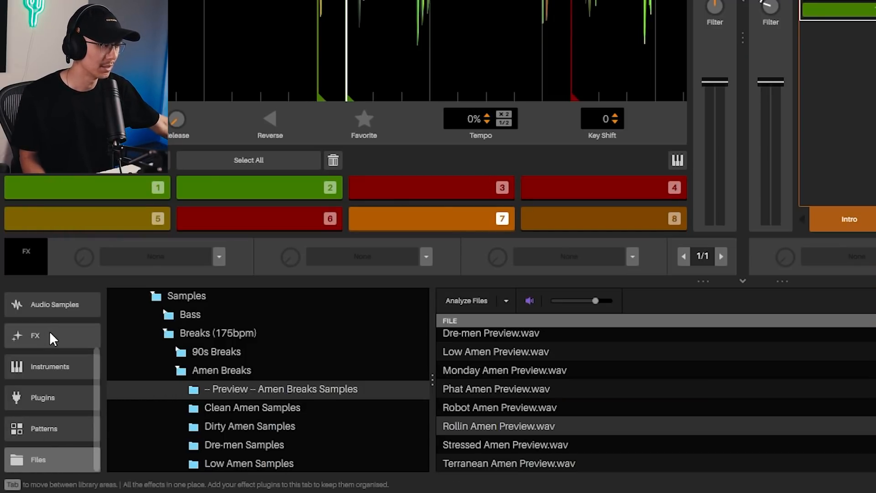
# Preview Monday Amen and Rollin Amen from the Amen Breaks preview folder, and add Rollin Amen Preview.wav to the scene as a sample track.
pyautogui.click(52, 460)
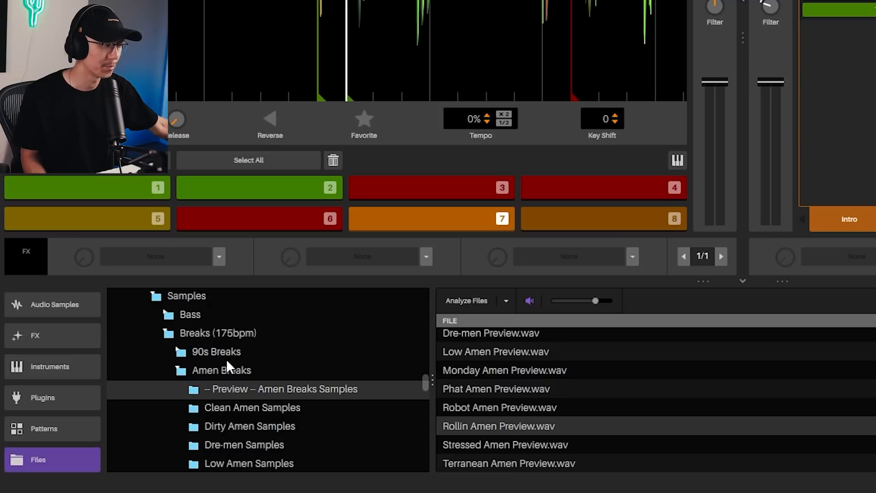
pyautogui.click(479, 367)
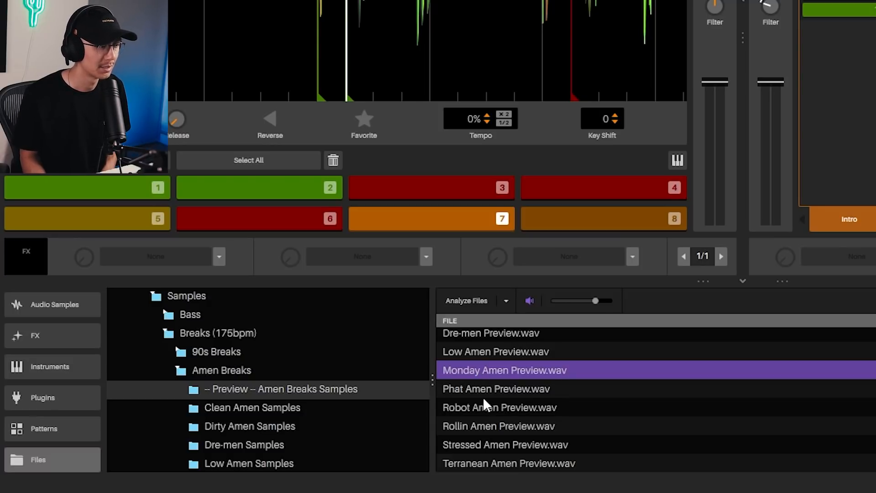
pyautogui.click(482, 425)
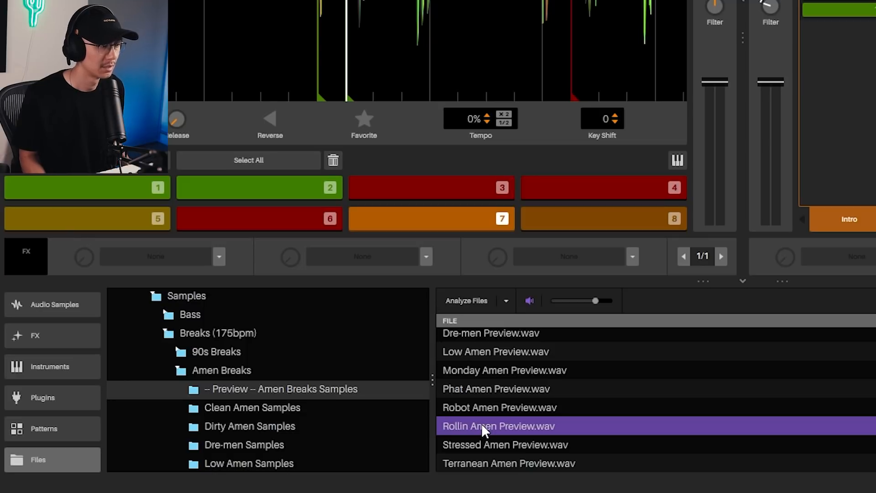
pyautogui.moveTo(485, 424); pyautogui.dragTo(870, 35)
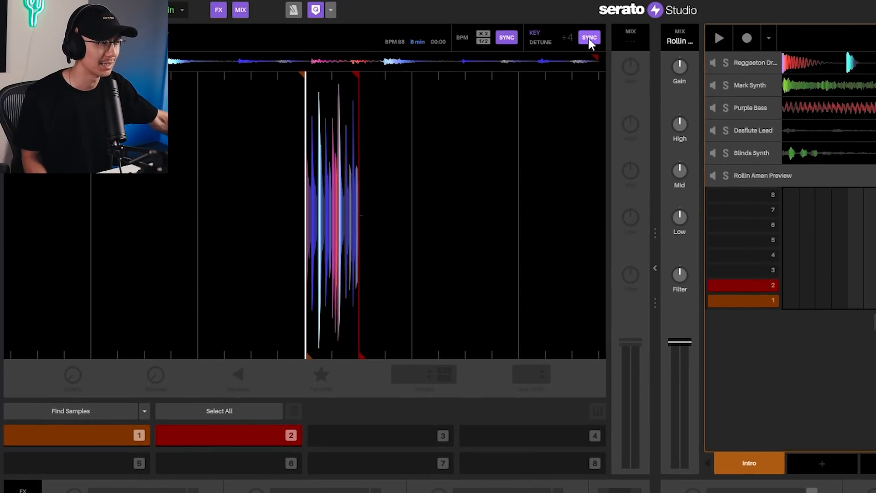
# Remove slice 2 of Rollin Amen Preview, turn off key sync with the key shift at 0, and audition the first slice.
pyautogui.click(220, 405)
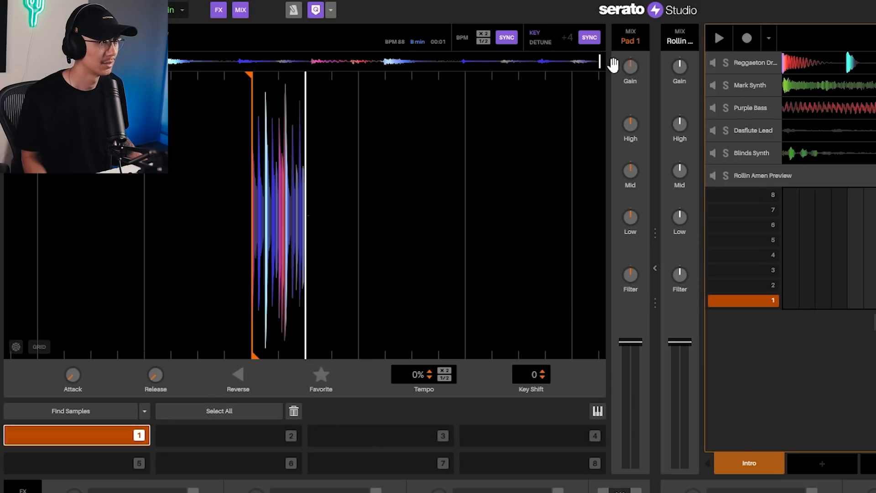
pyautogui.click(593, 37)
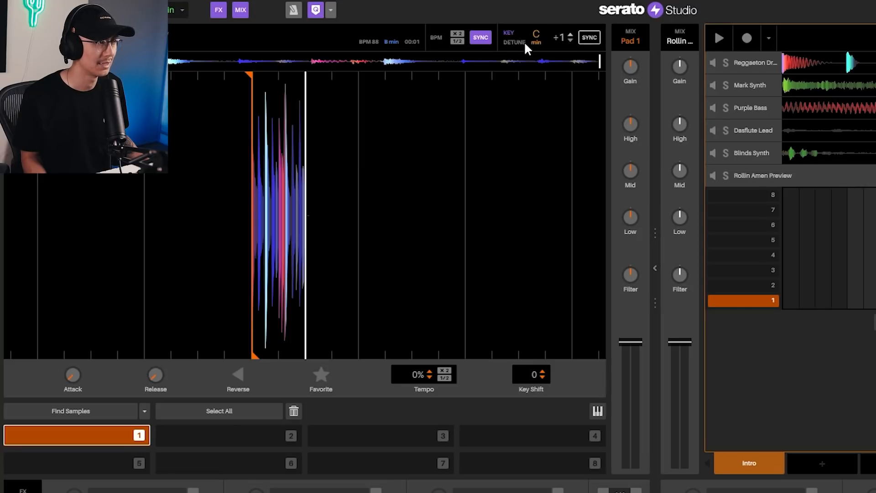
pyautogui.click(571, 40)
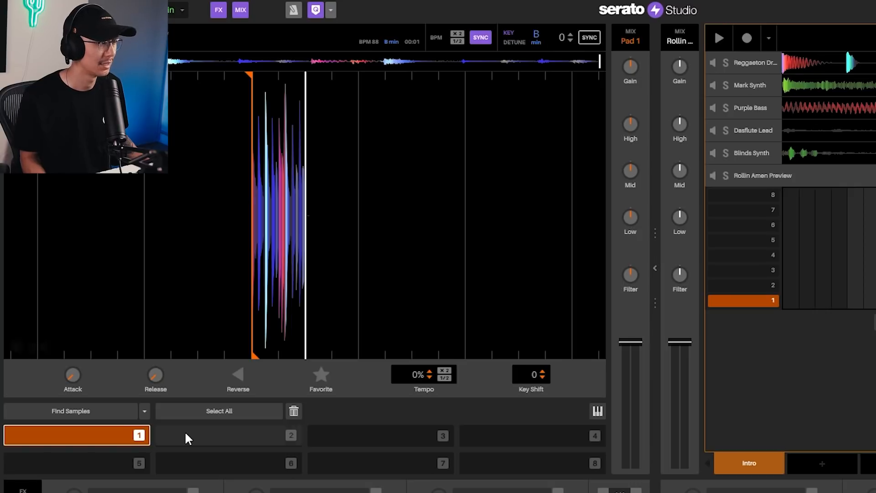
pyautogui.click(94, 435)
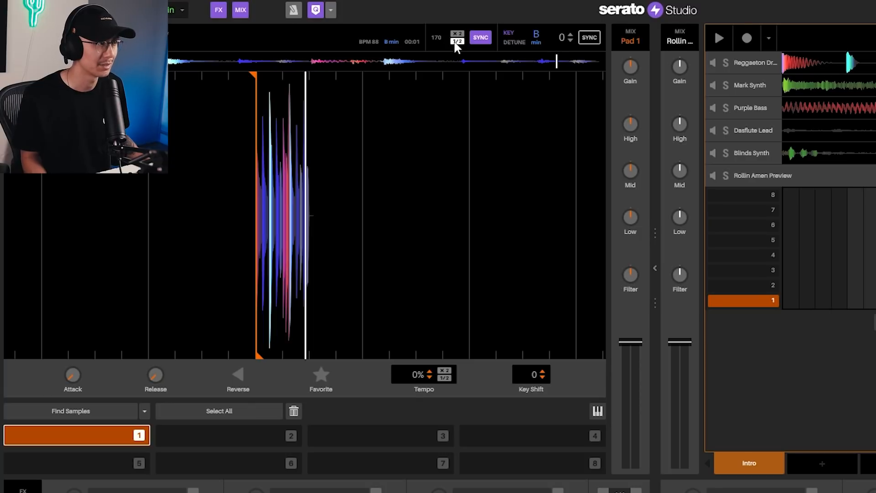
pyautogui.click(83, 436)
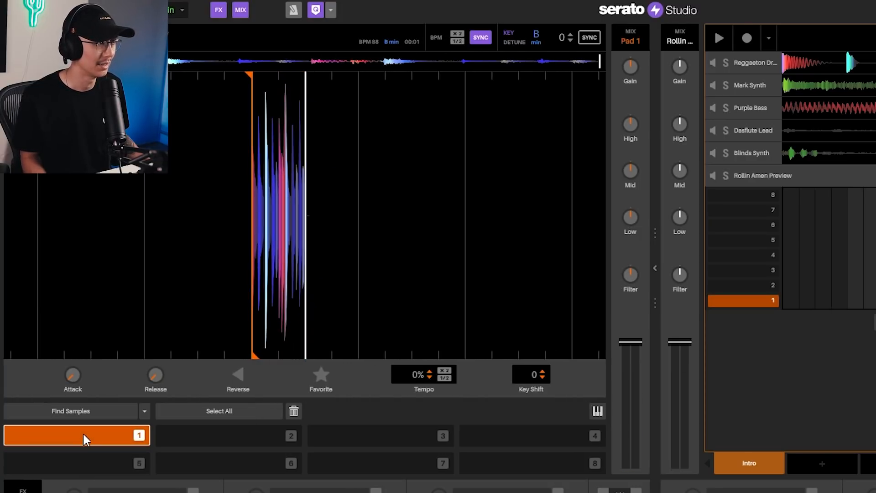
pyautogui.click(83, 436)
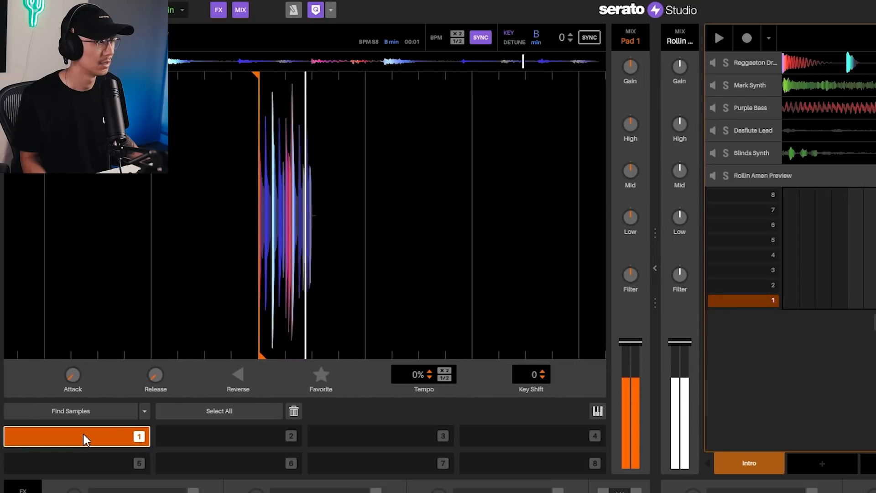
# Create a slice on pad 2 at the onset of the first snare hit in the Rollin Amen Preview waveform.
pyautogui.scroll(3, 264, 275)
pyautogui.scroll(-2, 300, 274)
pyautogui.moveTo(241, 250); pyautogui.dragTo(342, 254)
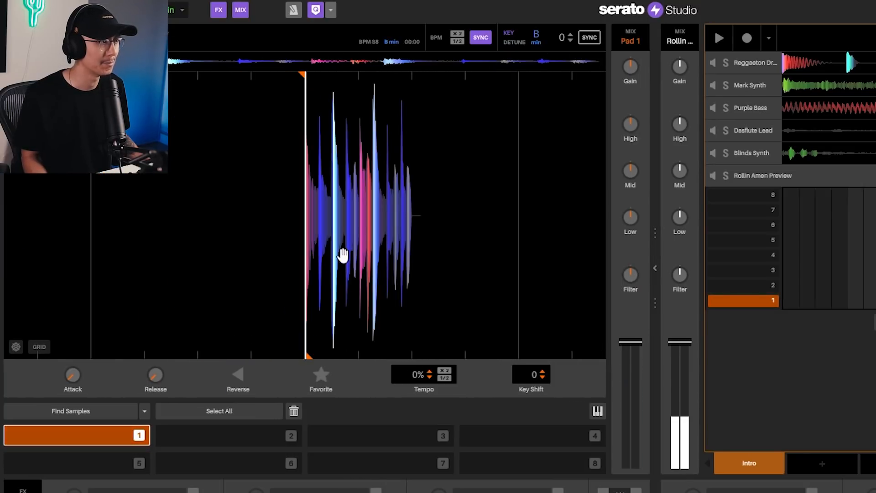
pyautogui.scroll(3, 302, 258)
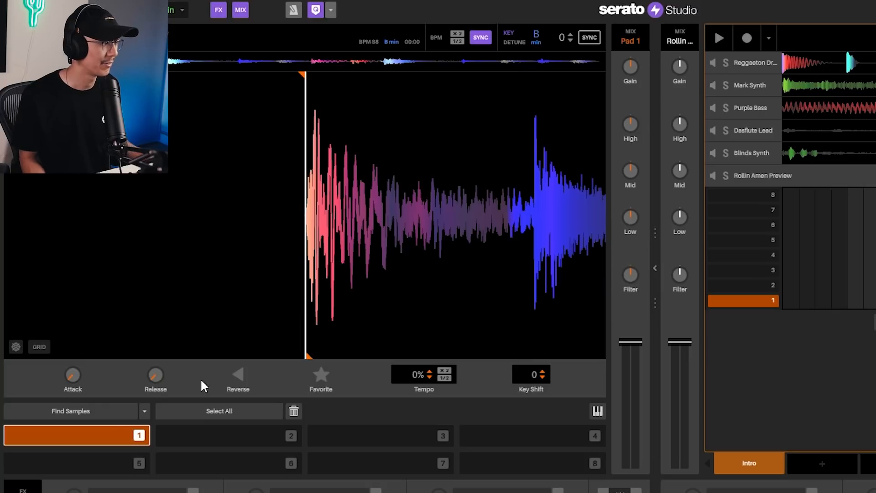
pyautogui.click(81, 428)
pyautogui.moveTo(504, 227); pyautogui.dragTo(382, 229)
pyautogui.moveTo(468, 215); pyautogui.dragTo(412, 226)
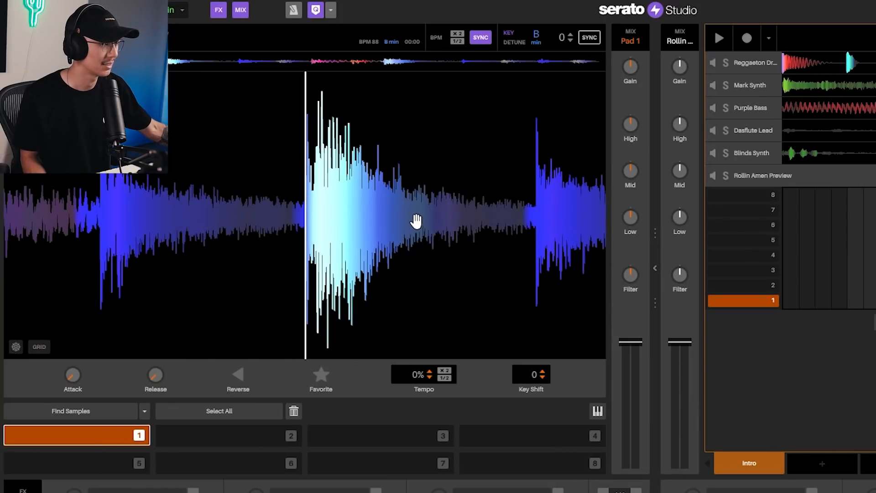
pyautogui.click(247, 436)
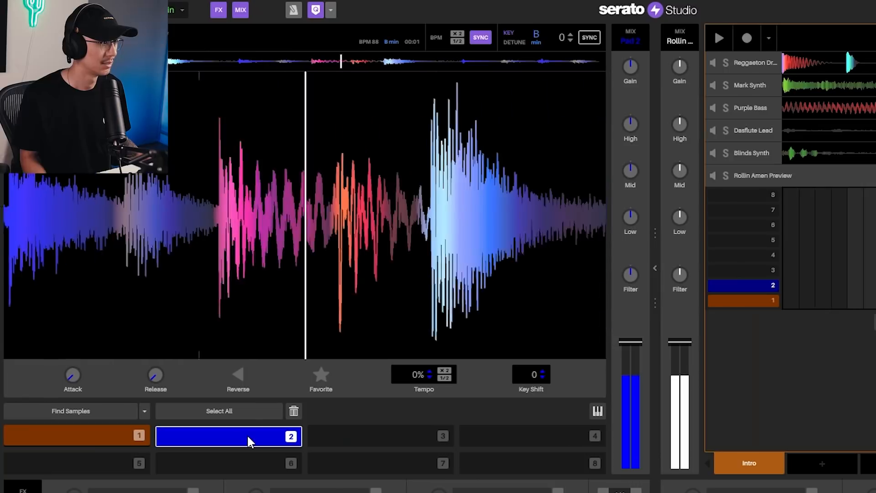
# Create a slice on pad 3 just before the second large snare hit and audition all three pads.
pyautogui.moveTo(446, 264)
pyautogui.mouseDown()
pyautogui.moveTo(399, 266)
pyautogui.moveTo(706, 257)
pyautogui.moveTo(155, 274)
pyautogui.moveTo(238, 268)
pyautogui.moveTo(189, 254)
pyautogui.moveTo(388, 256)
pyautogui.moveTo(323, 257)
pyautogui.mouseUp()
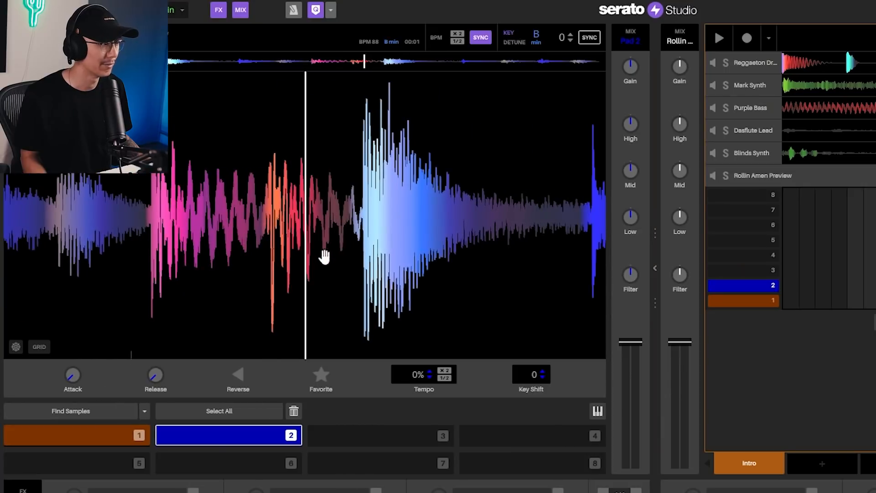
pyautogui.moveTo(387, 231); pyautogui.dragTo(334, 238)
pyautogui.click(44, 435)
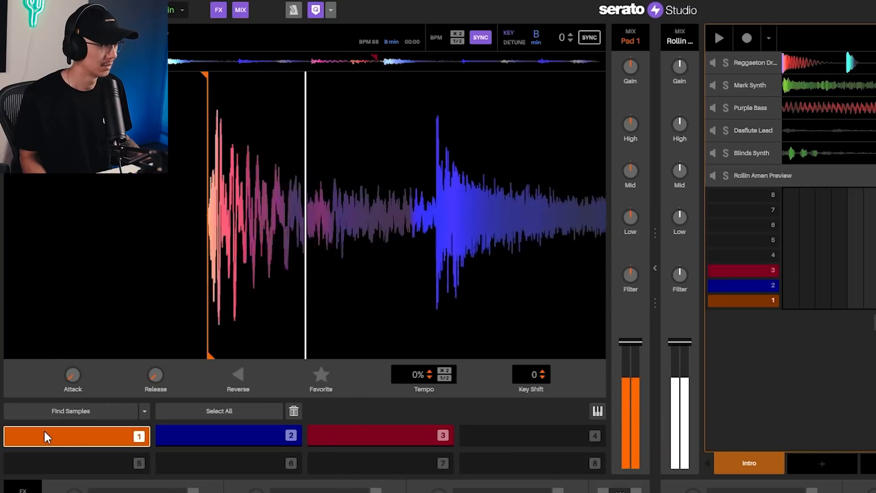
pyautogui.click(44, 434)
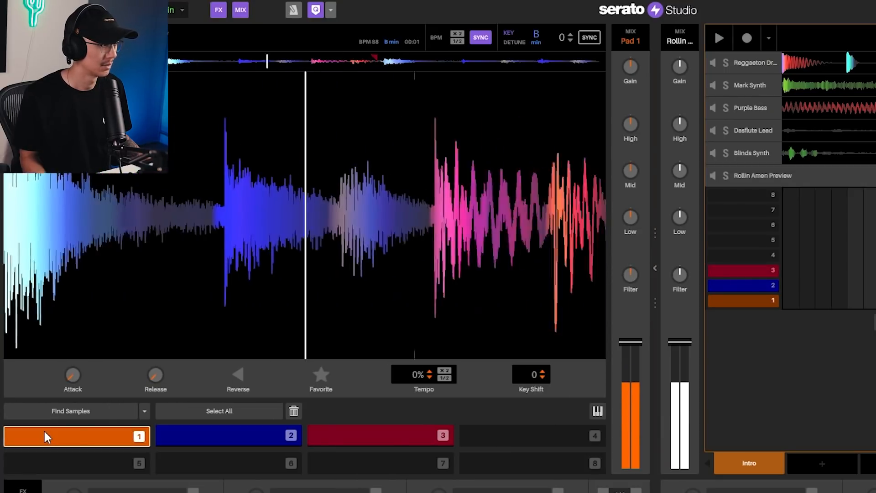
pyautogui.click(206, 436)
pyautogui.click(338, 433)
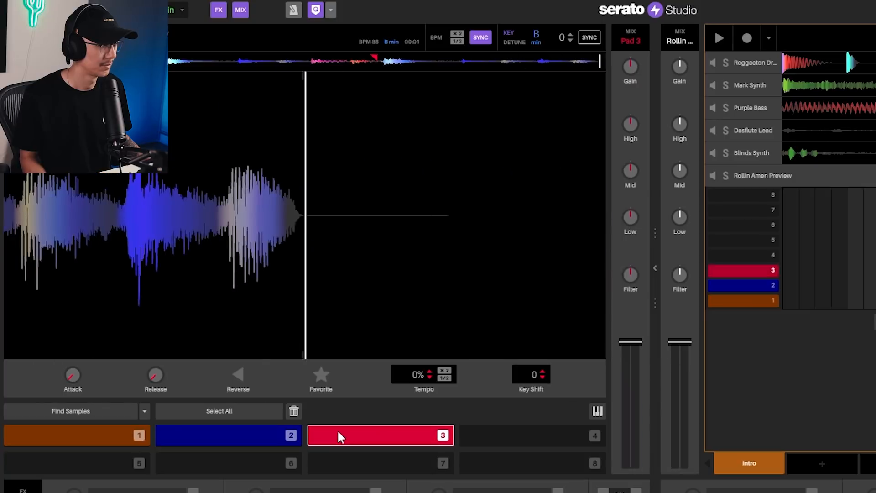
# Move the start marker of slice 3 onto the snare transient's onset and audition the slice.
pyautogui.moveTo(352, 238); pyautogui.dragTo(659, 237)
pyautogui.moveTo(181, 227); pyautogui.dragTo(327, 253)
pyautogui.moveTo(267, 72); pyautogui.dragTo(280, 77)
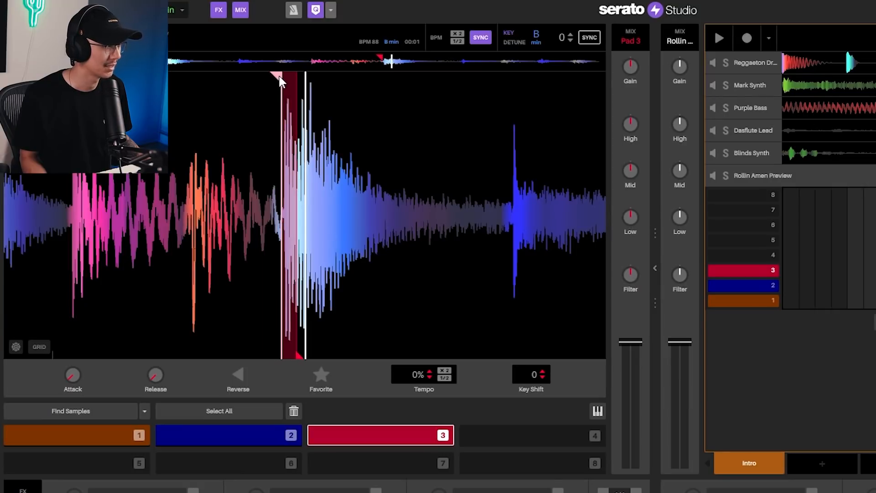
pyautogui.moveTo(296, 357); pyautogui.dragTo(285, 356)
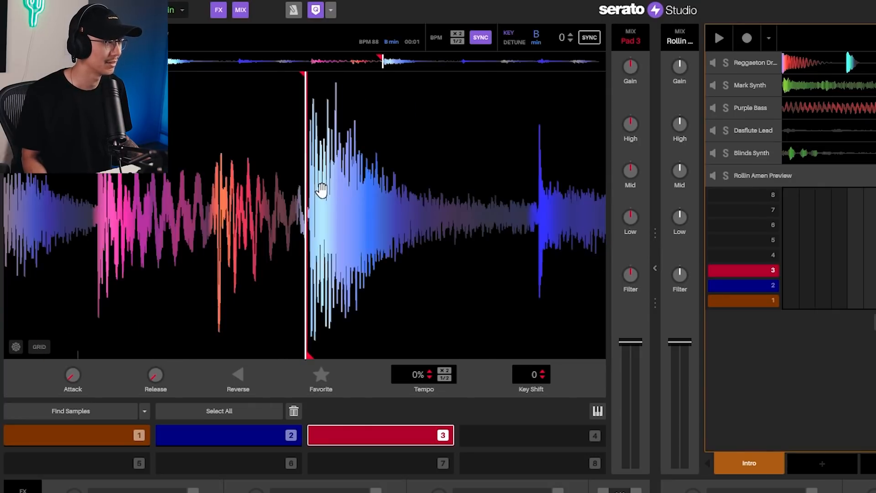
pyautogui.click(95, 440)
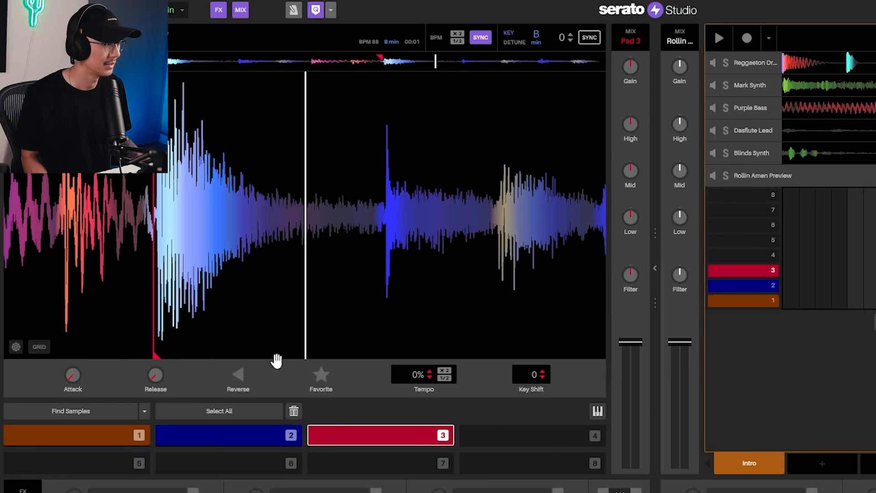
pyautogui.click(328, 433)
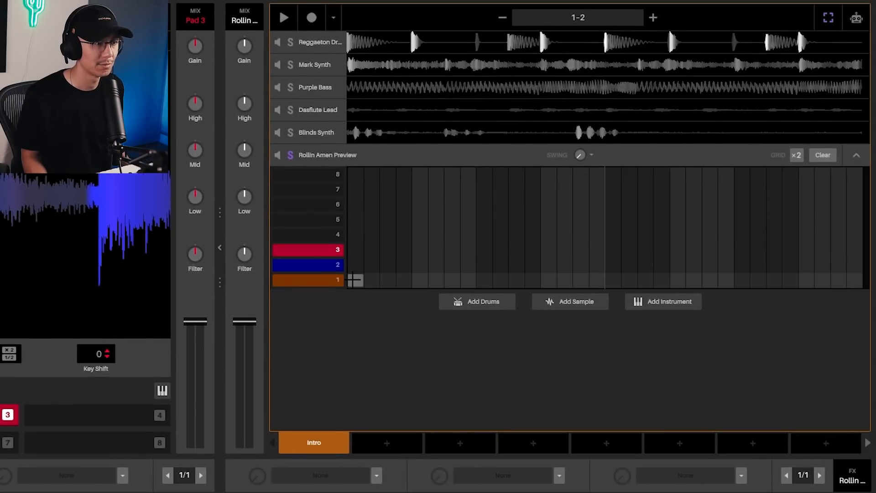
# Sequence slice 1 of Rollin Amen Preview as four-step notes on steps 1, 5, 9 and 13.
pyautogui.click(358, 280)
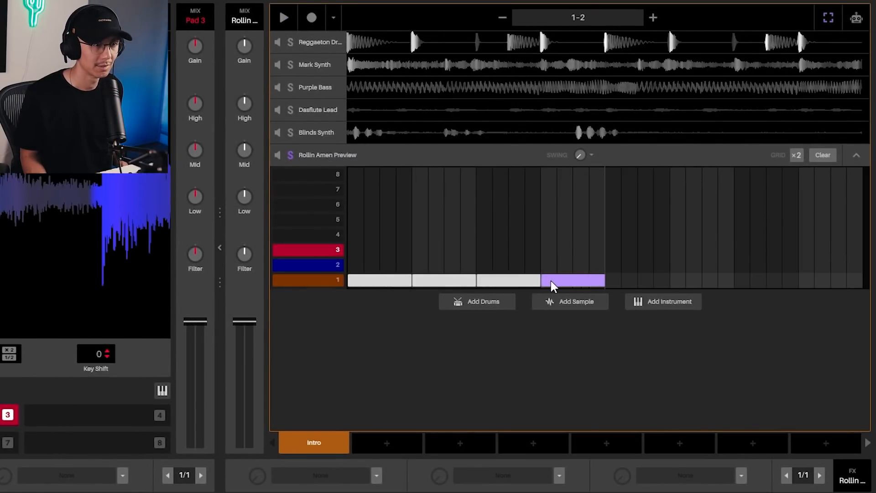
pyautogui.click(306, 262)
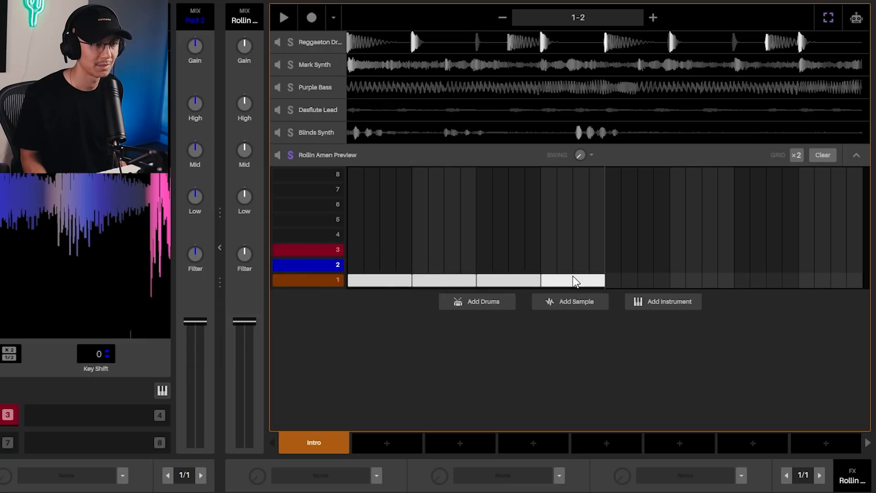
pyautogui.click(321, 254)
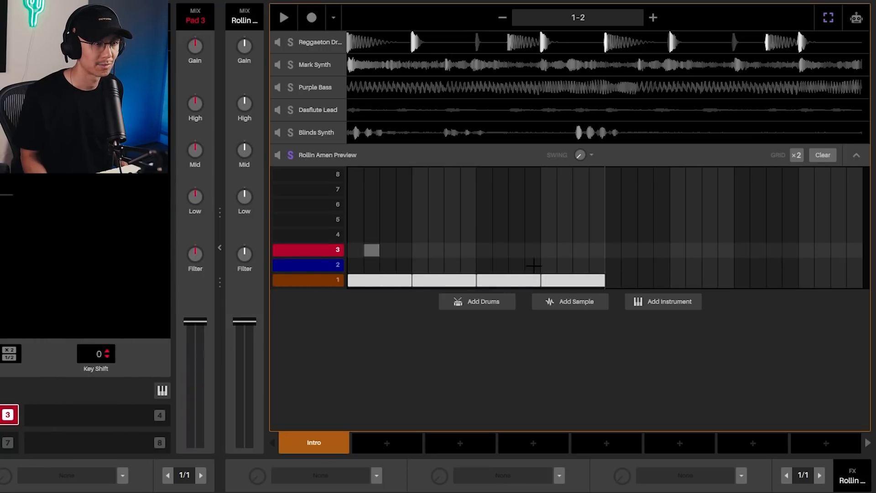
pyautogui.click(568, 281)
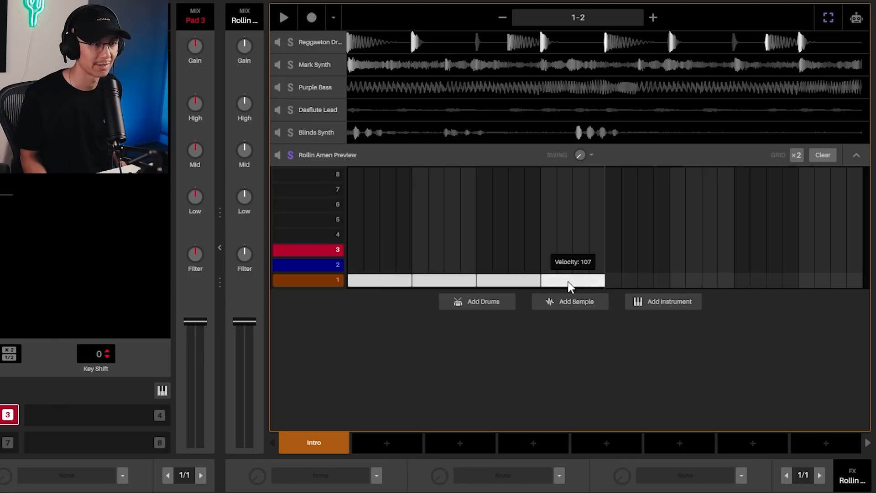
# Sequence slice 3 in the second bar with six-step notes on steps 17 and 23 and a four-step note on step 29, and play the pattern.
pyautogui.moveTo(611, 250); pyautogui.dragTo(697, 254)
pyautogui.hotkey('ctrl', 'd')
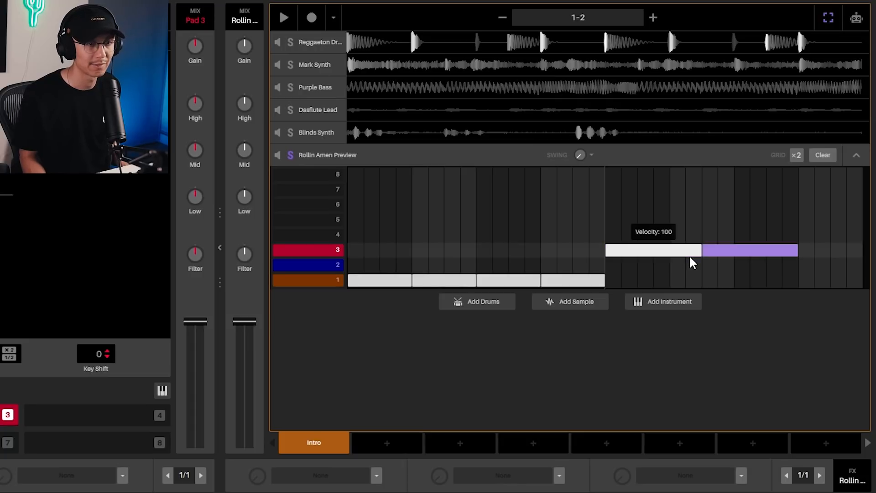
pyautogui.hotkey('ctrl', 'd')
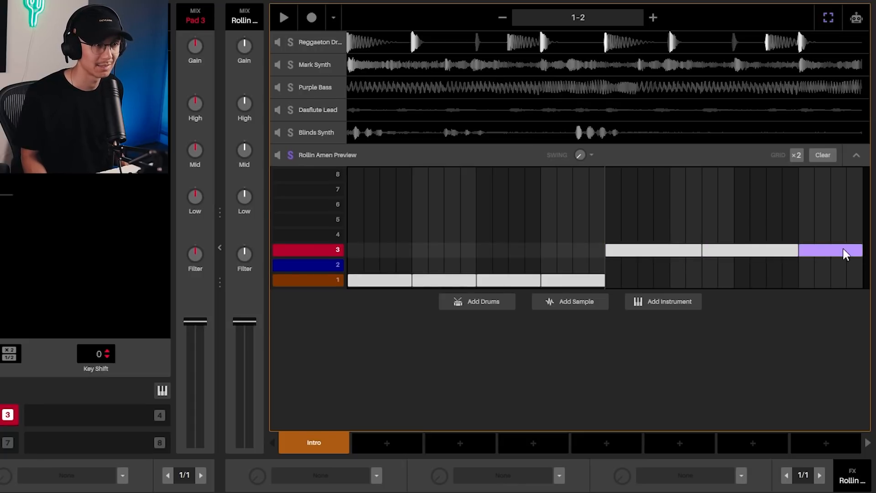
pyautogui.press('space')
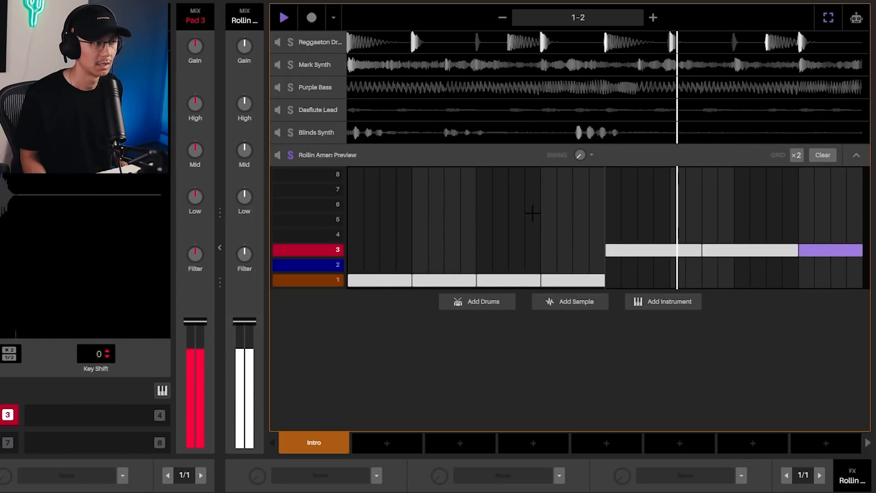
pyautogui.press('space')
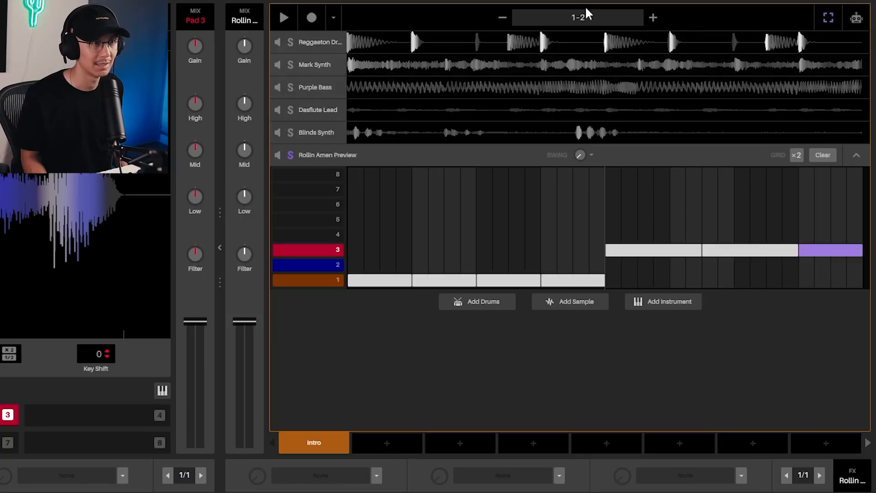
# Extend the scene to four bars and delete the copied Rollin Amen Preview notes in bars 3-4.
pyautogui.click(654, 17)
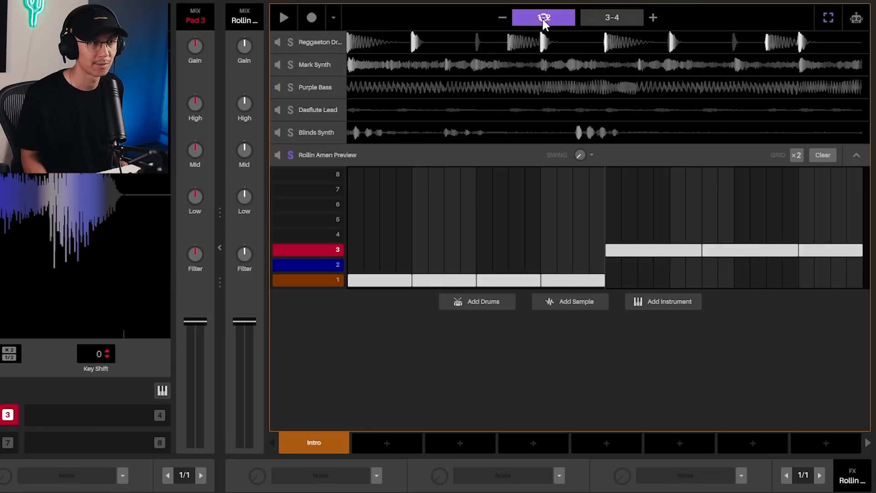
pyautogui.click(606, 22)
pyautogui.moveTo(858, 228); pyautogui.dragTo(417, 275)
pyautogui.press('Delete')
# Fill bar 3 of Rollin Amen Preview with alternating two-step notes of slices 1 and 2.
pyautogui.moveTo(461, 228); pyautogui.dragTo(377, 280)
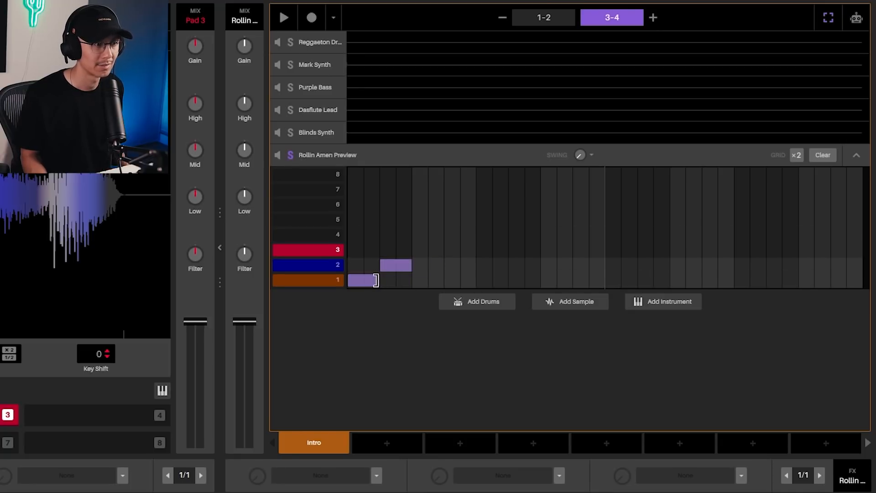
pyautogui.hotkey('ctrl', 'd')
pyautogui.hotkey('ctrl', 'd')
pyautogui.hotkey('ctrl', 'd')
# In bar 4, place a four-step slice 1 note followed by two six-step slice 3 notes, and play the pattern.
pyautogui.click(643, 251)
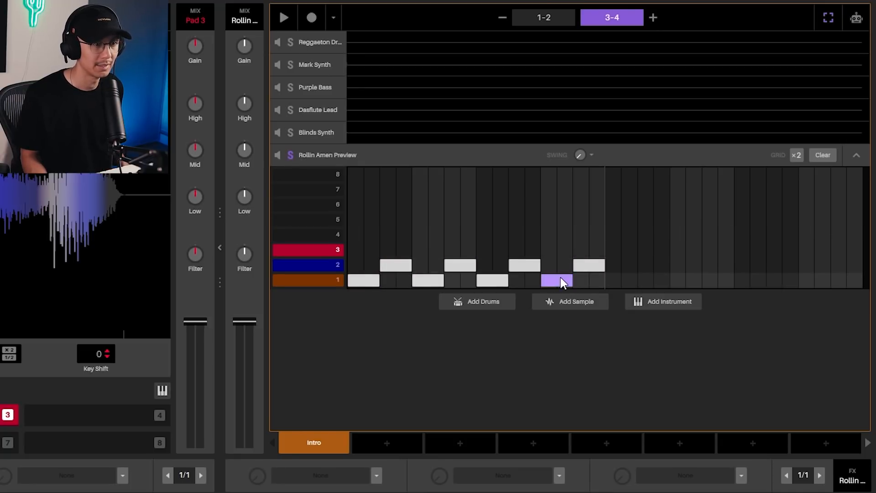
pyautogui.moveTo(611, 281); pyautogui.dragTo(694, 279)
pyautogui.click(678, 250)
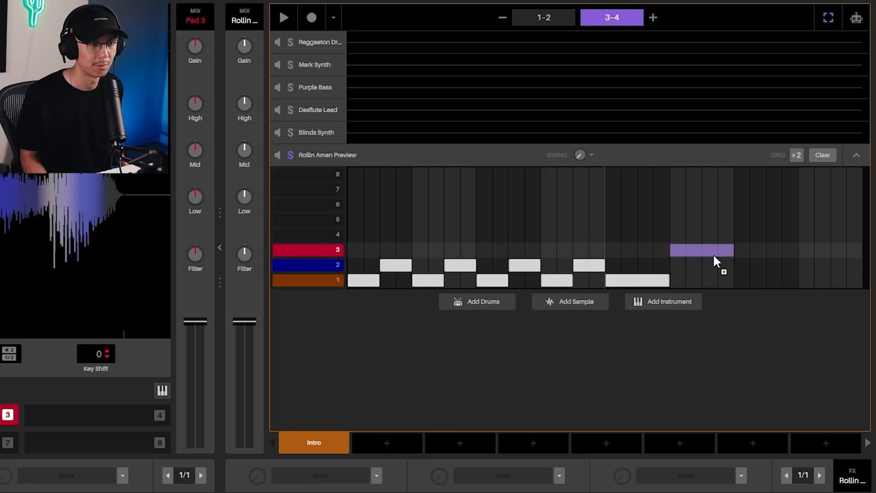
pyautogui.moveTo(731, 250); pyautogui.dragTo(767, 250)
pyautogui.hotkey('ctrl', 'd')
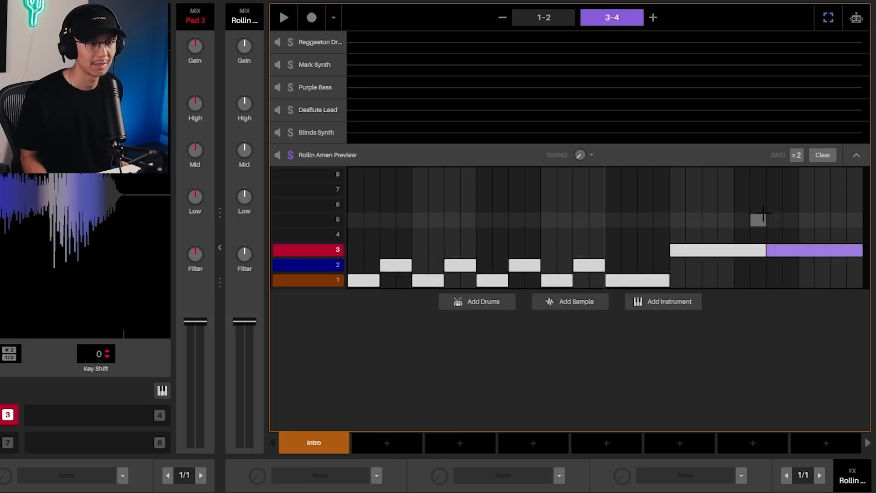
pyautogui.press('space')
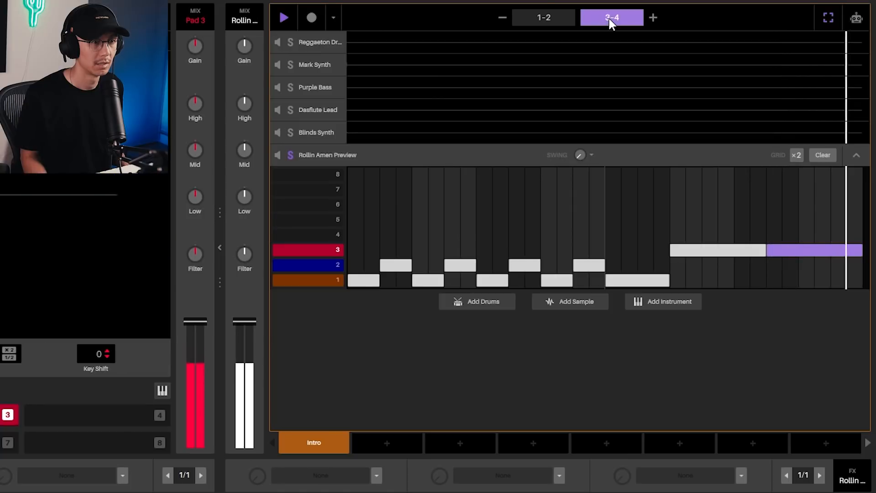
pyautogui.press('space')
# Extend the scene to eight bars and delete the slice 1 and 2 notes in bar 7.
pyautogui.click(654, 18)
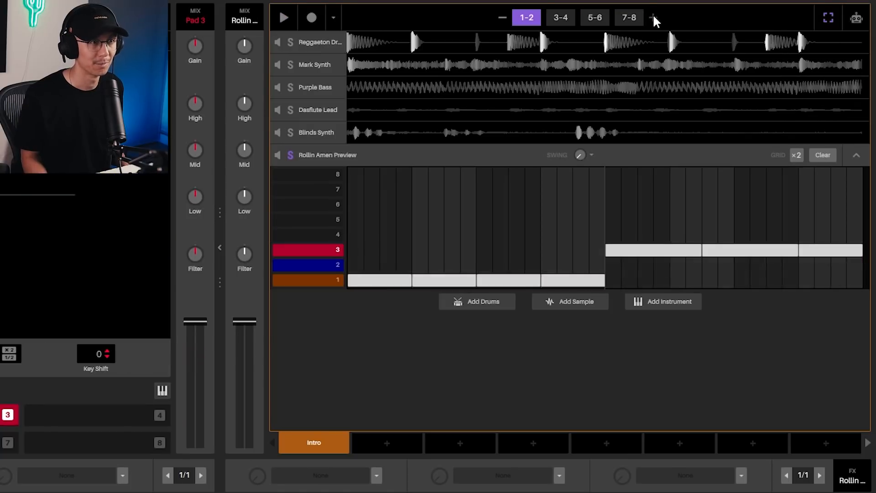
pyautogui.click(596, 18)
pyautogui.click(629, 17)
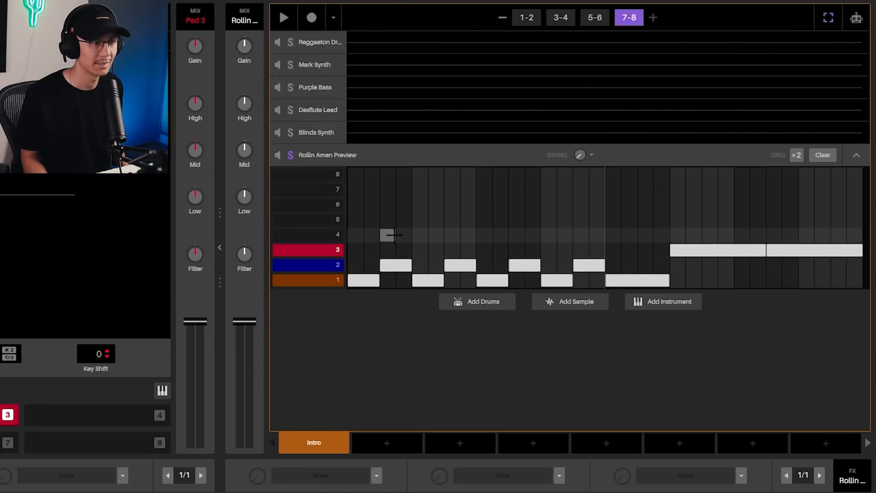
pyautogui.moveTo(396, 235); pyautogui.dragTo(578, 294)
pyautogui.press('Delete')
# Sequence bar 7 with four-step slice 1 notes on steps 1, 7 and 13 and two-step slice 2 notes on steps 5 and 11.
pyautogui.moveTo(379, 279); pyautogui.dragTo(423, 279)
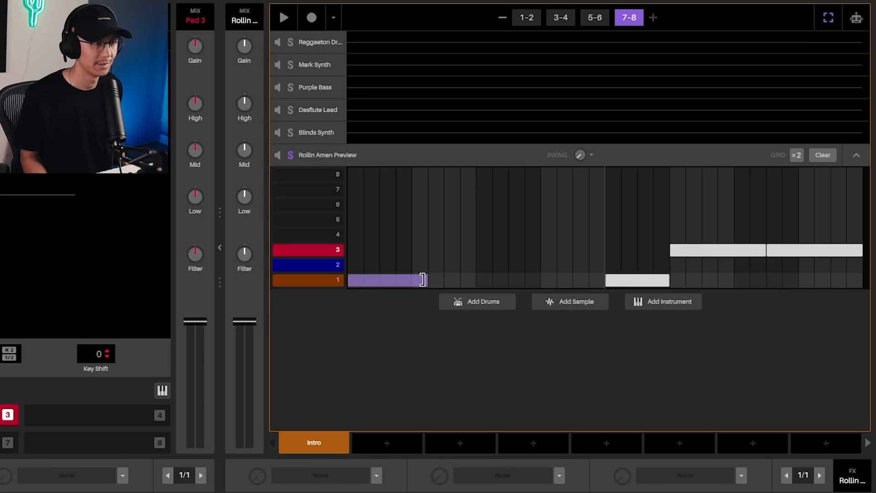
pyautogui.moveTo(390, 283); pyautogui.dragTo(473, 280)
pyautogui.keyDown('shift'); pyautogui.click(373, 278); pyautogui.keyUp('shift')
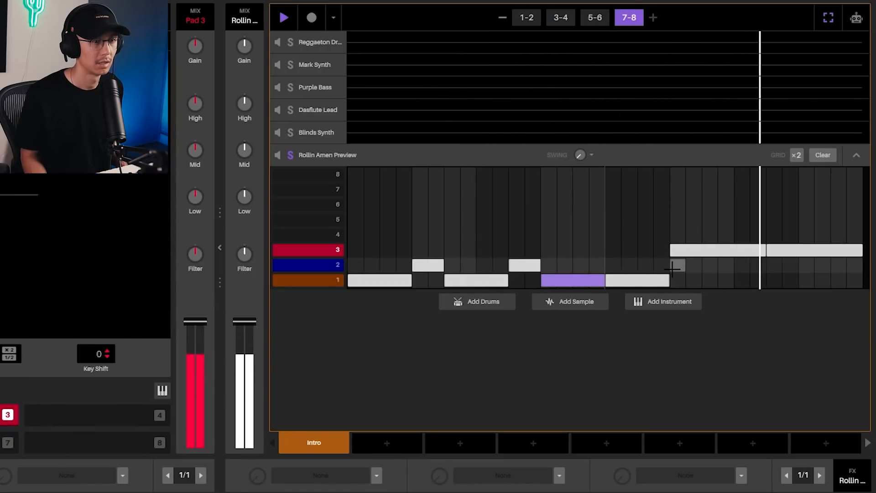
# Replace bar 8's notes with two six-step and one four-step slice 3 notes, and play the pattern.
pyautogui.moveTo(639, 280); pyautogui.dragTo(644, 251)
pyautogui.moveTo(710, 211); pyautogui.dragTo(845, 283)
pyautogui.press('Delete')
pyautogui.moveTo(669, 251); pyautogui.dragTo(706, 251)
pyautogui.click(706, 250)
pyautogui.click(806, 250)
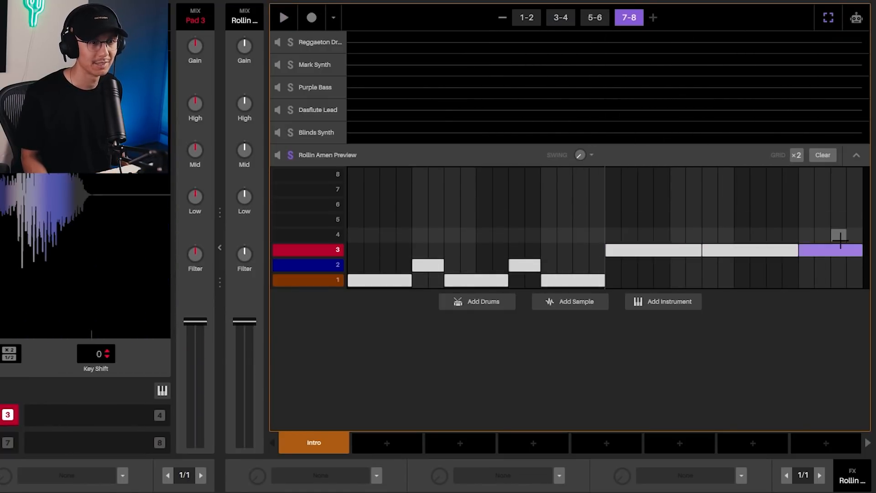
pyautogui.press('space')
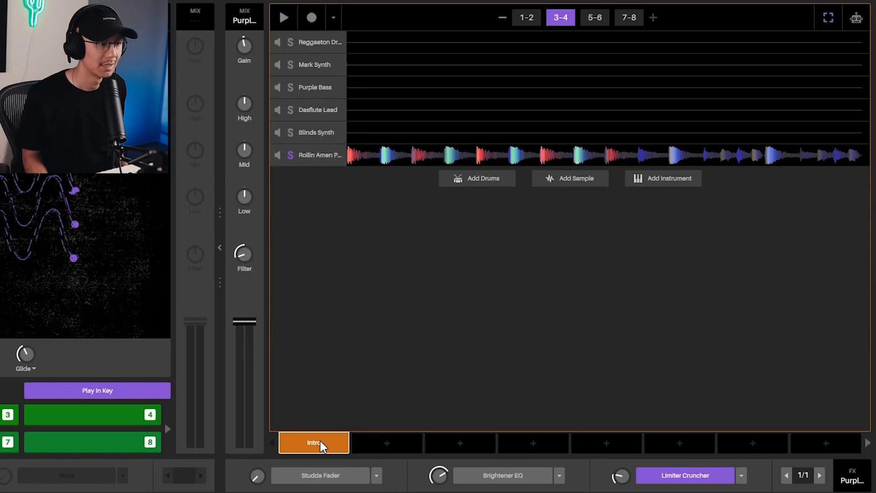
# Rename the Intro scene FULL and duplicate it into the next empty scene slot.
pyautogui.doubleClick(337, 451)
pyautogui.write('FULL')
pyautogui.press('Return')
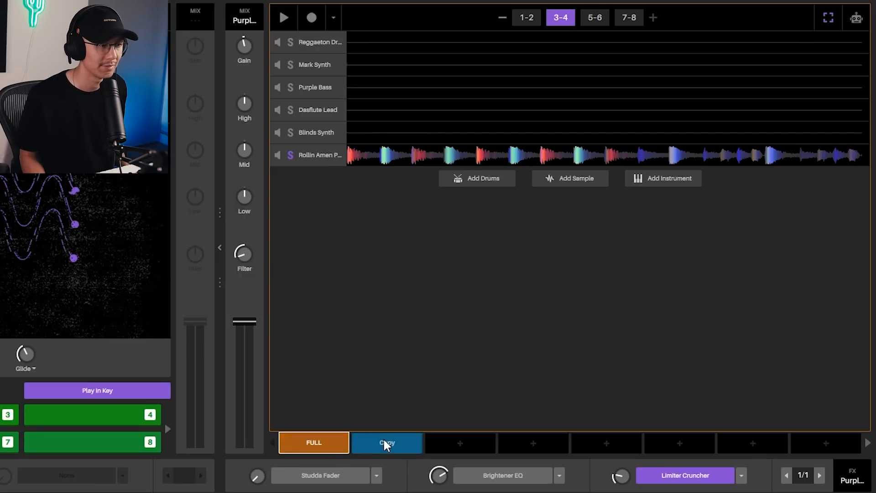
pyautogui.moveTo(388, 442)
pyautogui.click(388, 443)
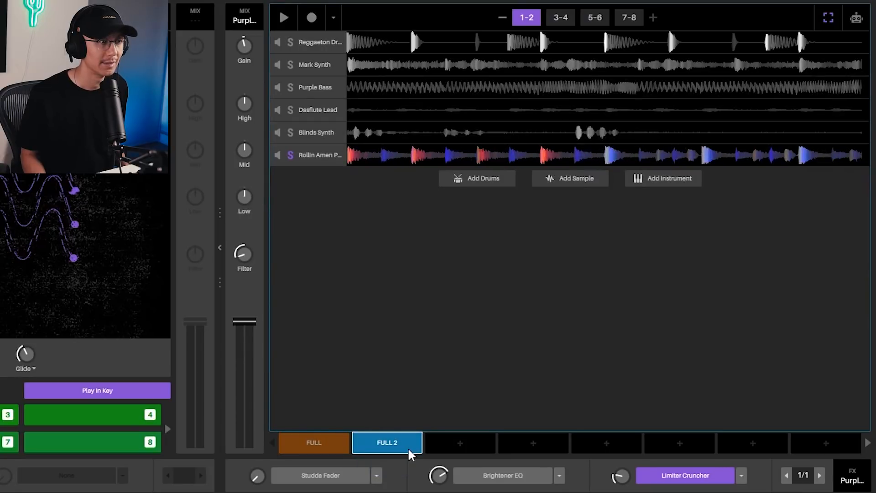
# In bars 7-8 of FULL 2, double the Rollin Amen Preview grid and replace the last slice 3 note with eight single-step roll notes.
pyautogui.click(635, 17)
pyautogui.click(319, 154)
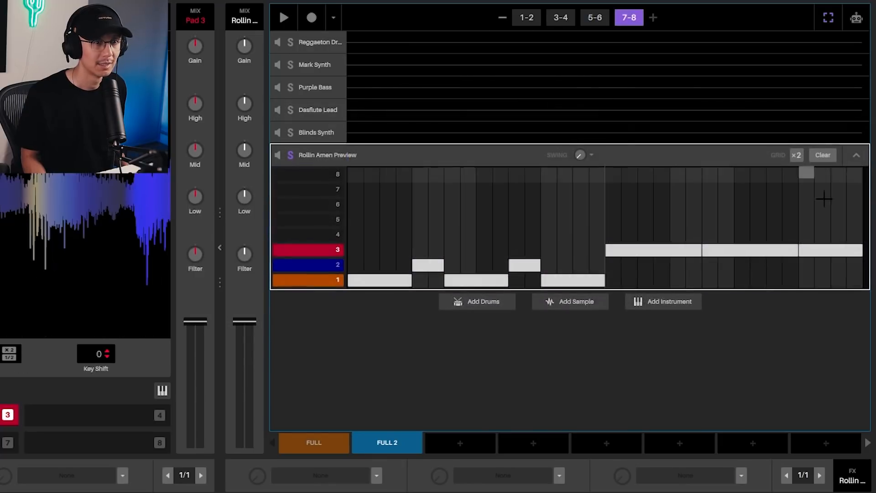
pyautogui.click(797, 155)
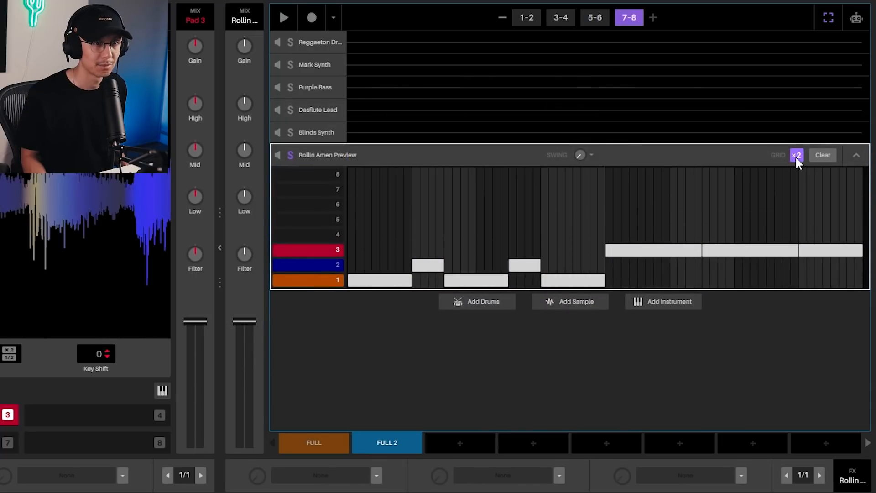
pyautogui.click(841, 250)
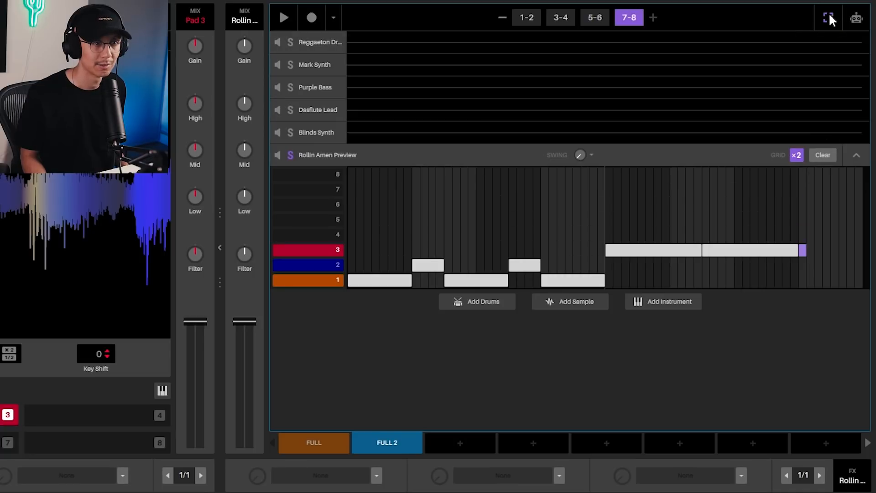
pyautogui.click(852, 251)
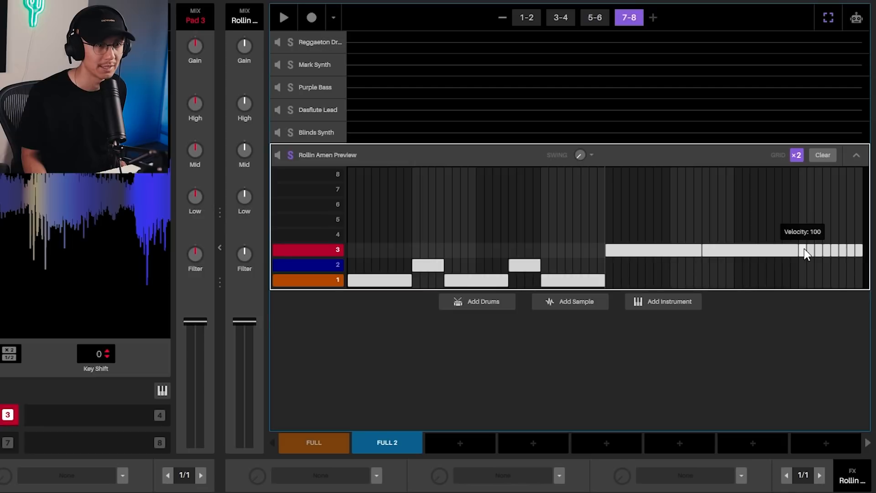
pyautogui.moveTo(804, 249); pyautogui.dragTo(804, 270)
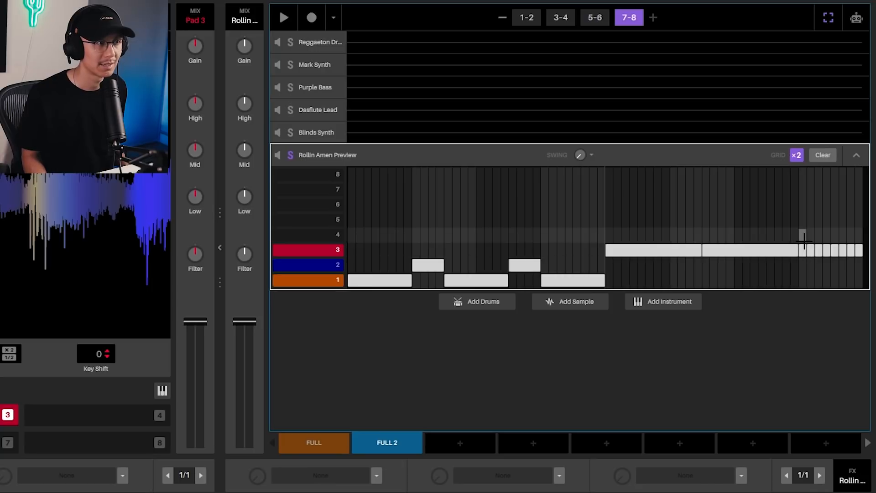
# Automate slice 3's volume to drop at the start of the roll and ramp up to 0.00 dB at its end, and play it.
pyautogui.click(856, 19)
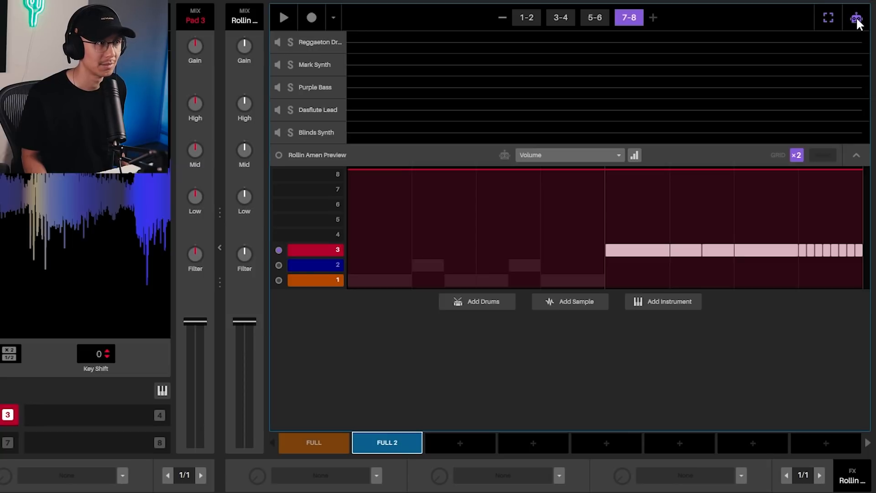
pyautogui.click(543, 155)
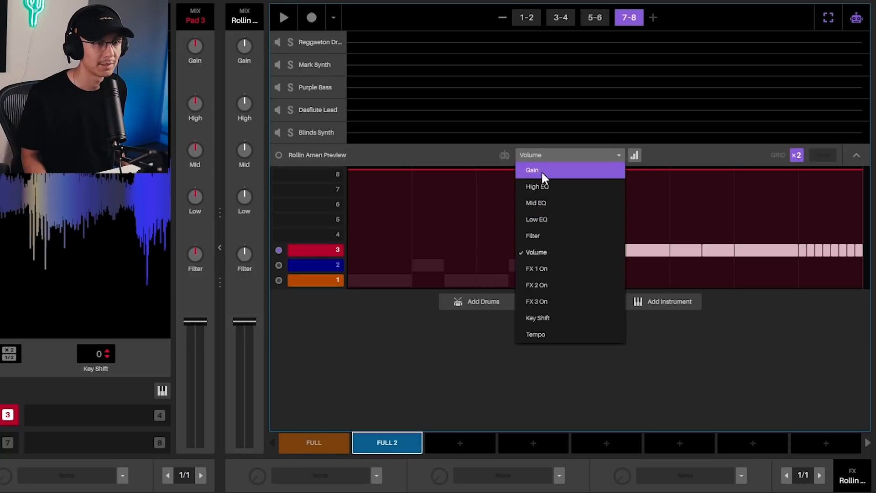
pyautogui.click(545, 252)
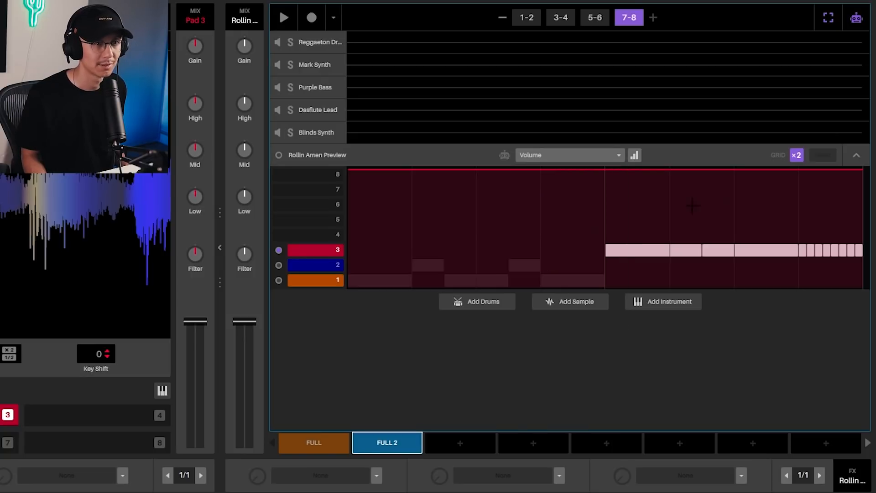
pyautogui.click(799, 170)
pyautogui.click(842, 169)
pyautogui.moveTo(840, 170); pyautogui.dragTo(798, 214)
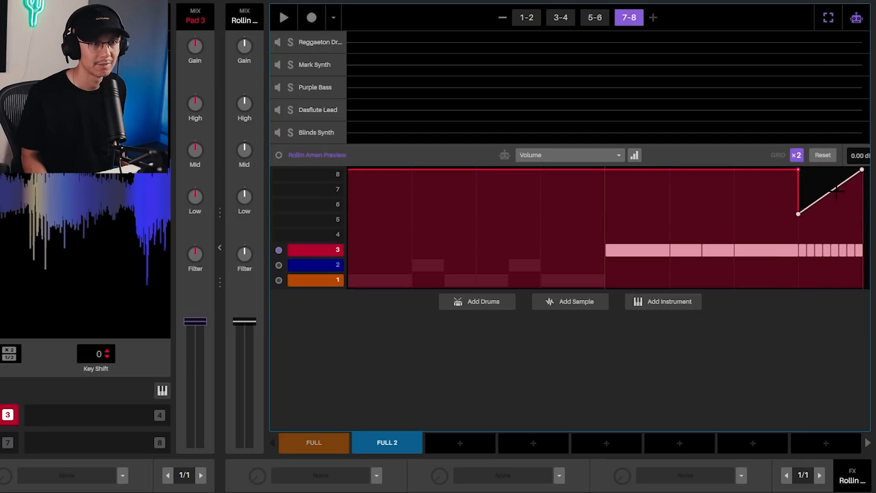
pyautogui.press('space')
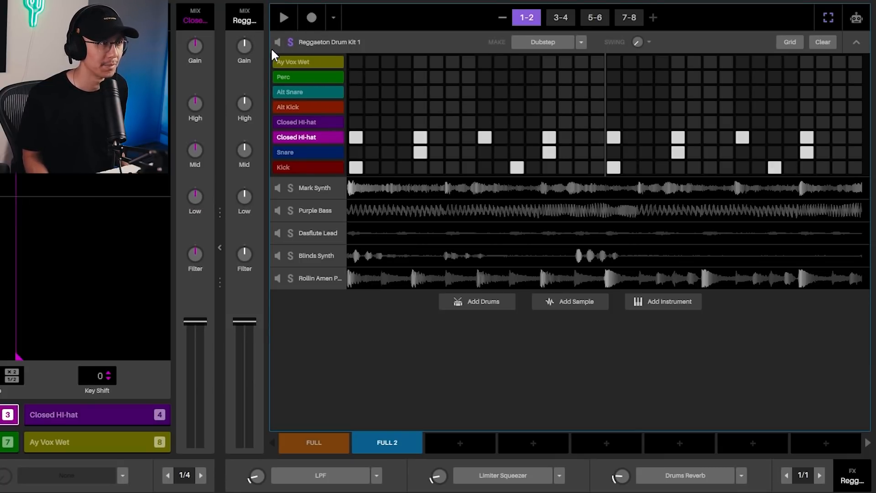
# Audition Reggaeton Drum Kit 1 in the mix and lower the selected closed hi-hat's gain.
pyautogui.press('space')
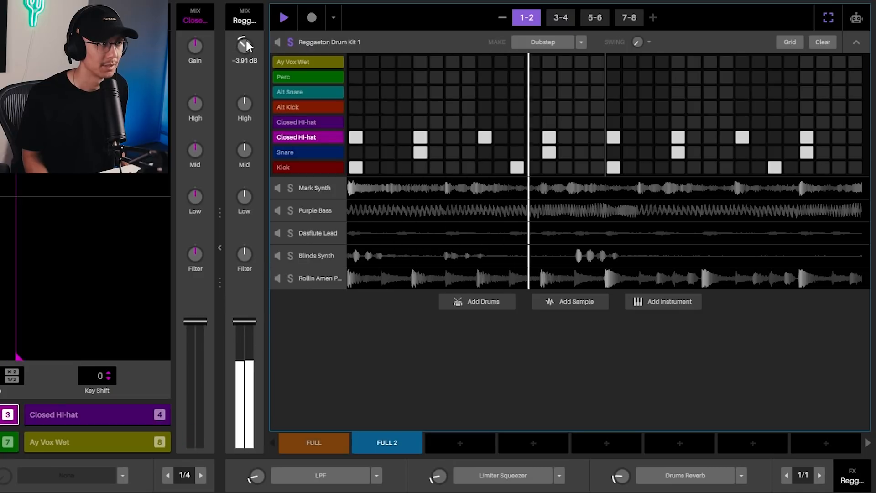
pyautogui.press('space')
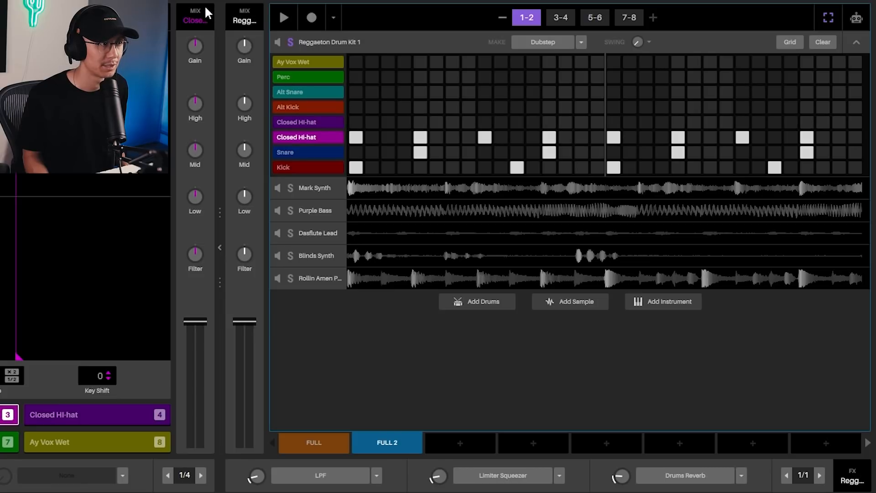
pyautogui.moveTo(203, 49); pyautogui.dragTo(203, 73)
pyautogui.press('space')
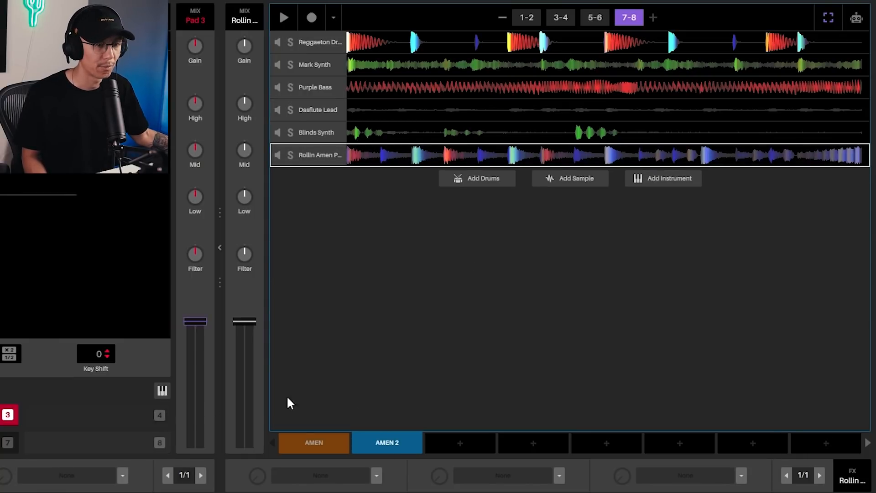
# Duplicate the AMEN scene into the third scene slot and rename the copy INTRO.
pyautogui.click(438, 436)
pyautogui.click(461, 462)
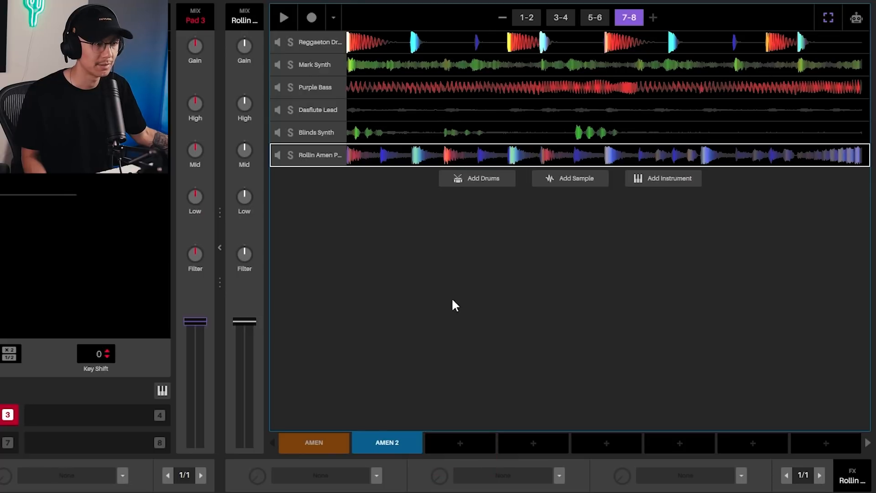
pyautogui.click(342, 446)
pyautogui.moveTo(460, 444)
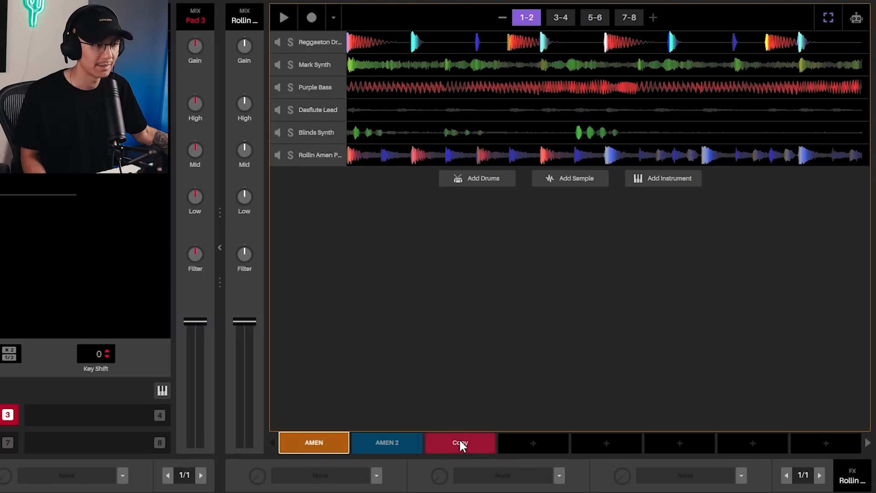
pyautogui.click(454, 442)
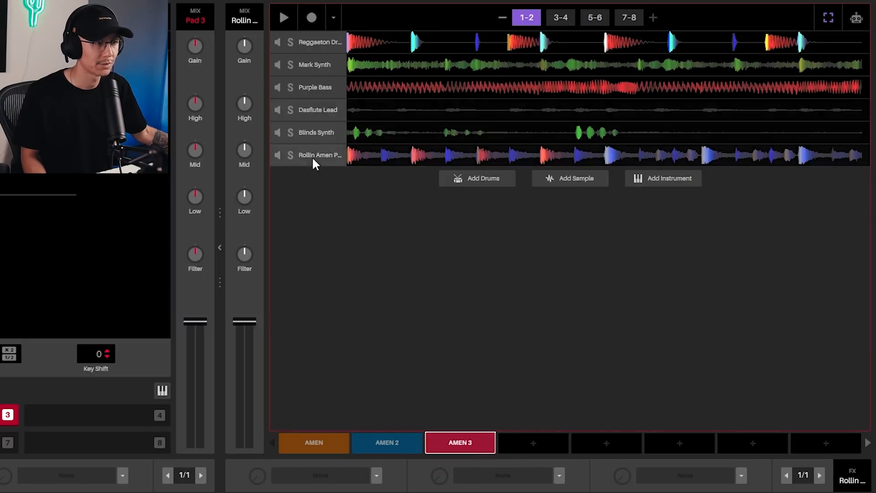
pyautogui.doubleClick(475, 445)
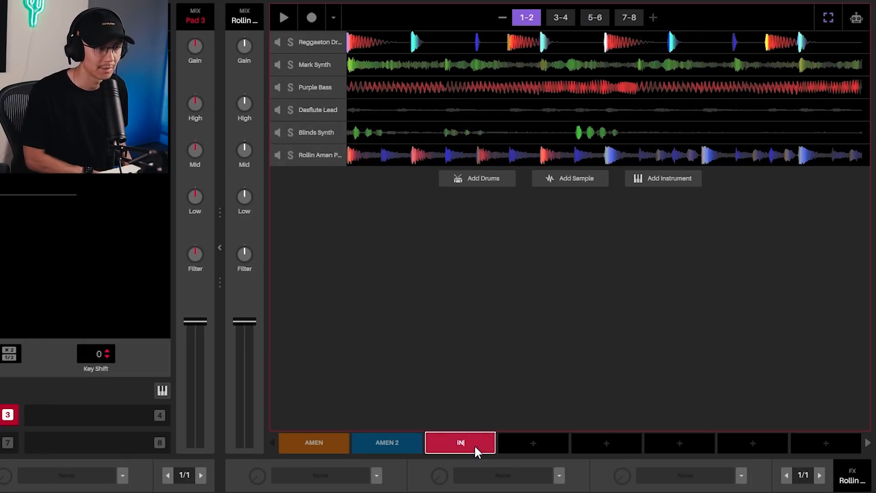
pyautogui.press('Return')
# Delete all Purple Bass notes in bars 1-2 of the INTRO scene and play the result.
pyautogui.rightClick(319, 152)
pyautogui.click(319, 156)
pyautogui.click(306, 86)
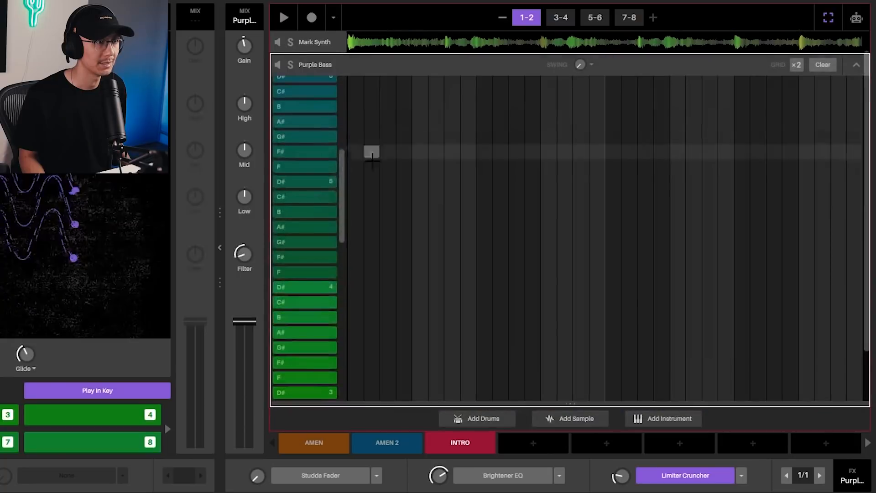
pyautogui.scroll(-3, 372, 235)
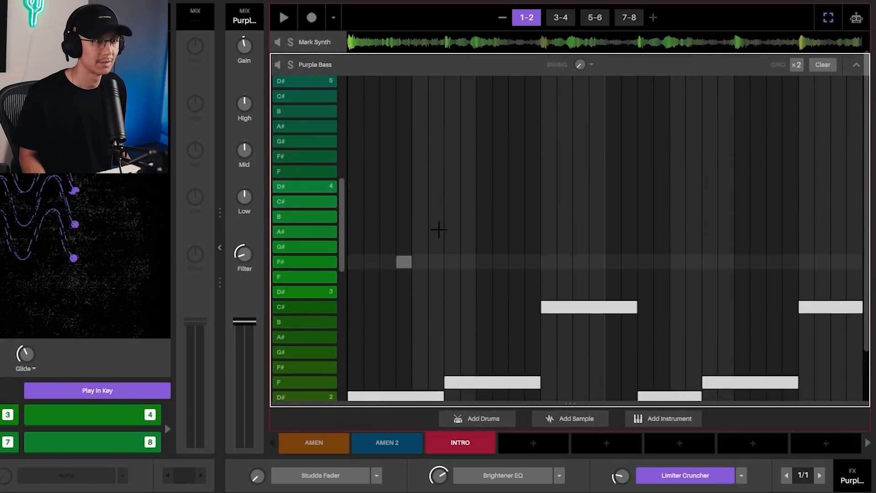
pyautogui.hotkey('ctrl', 'a')
pyautogui.press('Delete')
pyautogui.press('space')
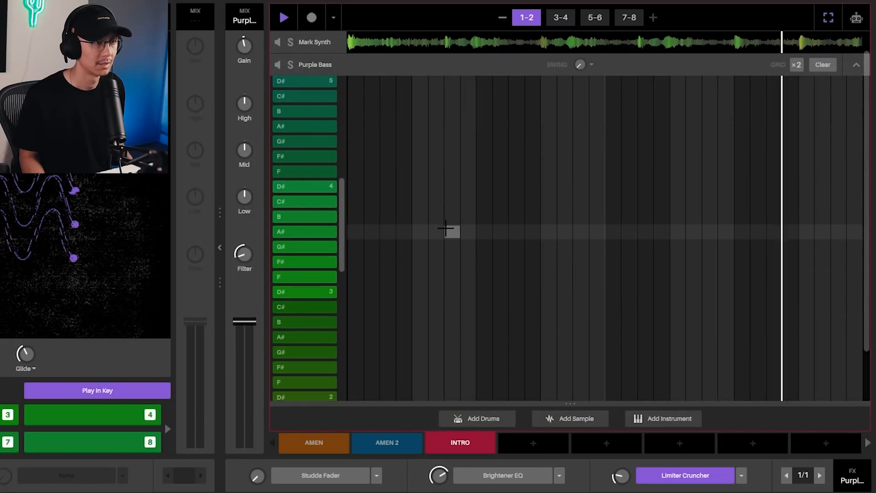
# Duplicate the INTRO scene into the fourth scene slot.
pyautogui.click(533, 444)
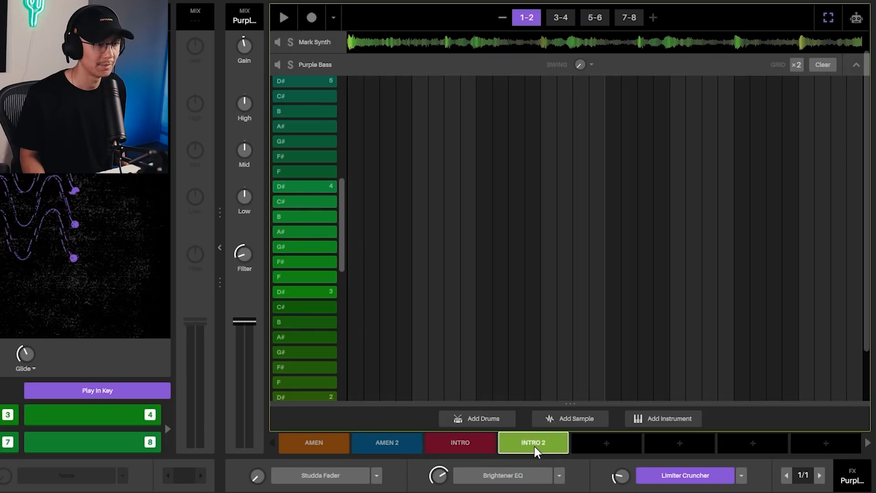
# Clear the Dasflute Lead notes from the INTRO scene and play the scene.
pyautogui.click(472, 447)
pyautogui.click(303, 65)
pyautogui.doubleClick(305, 65)
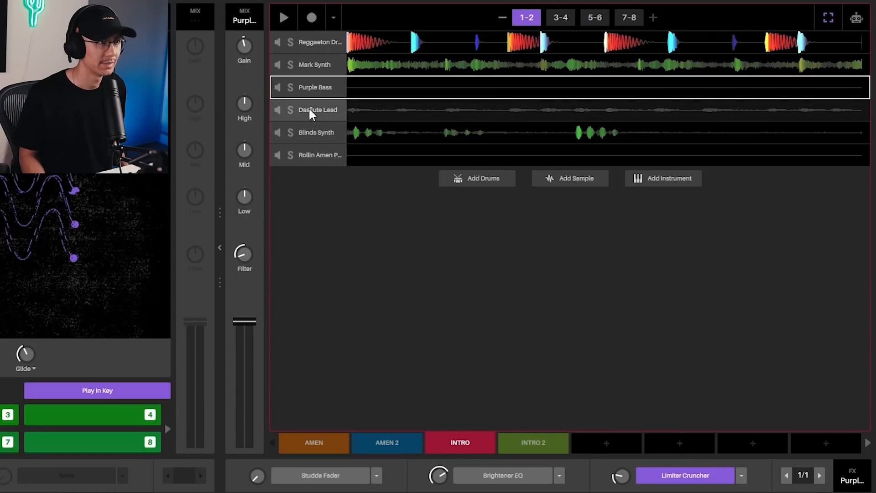
pyautogui.doubleClick(309, 111)
pyautogui.press('space')
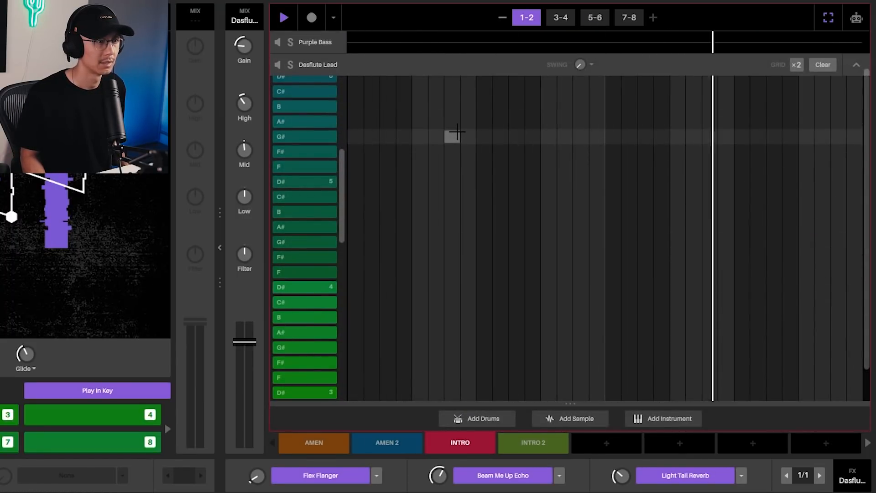
# Duplicate the AMEN scene into the fifth scene slot and rename the copy DROP.
pyautogui.click(613, 436)
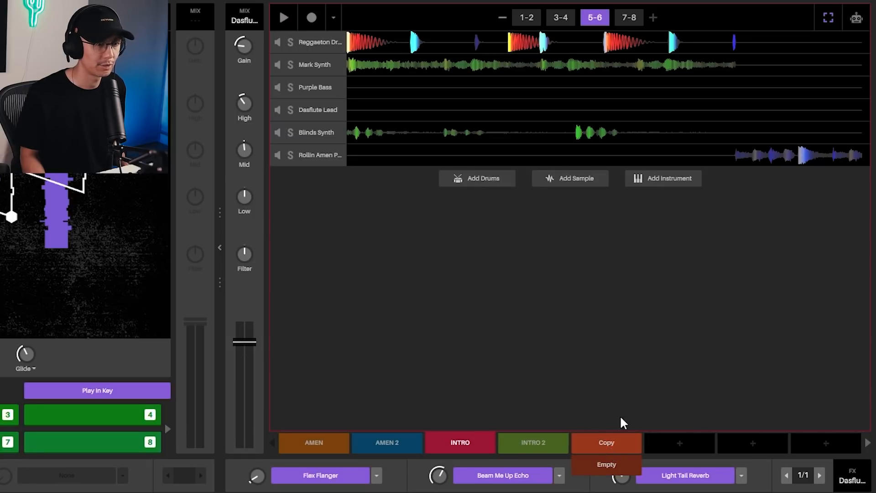
pyautogui.click(607, 464)
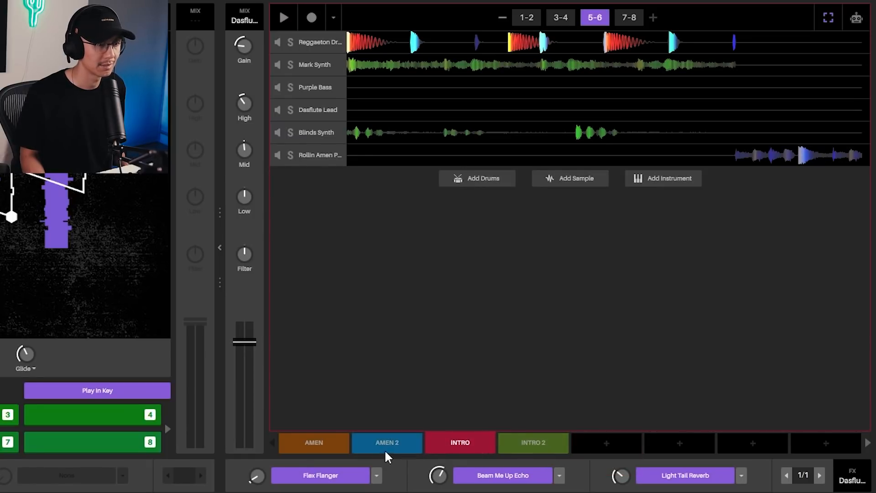
pyautogui.click(322, 443)
pyautogui.click(607, 442)
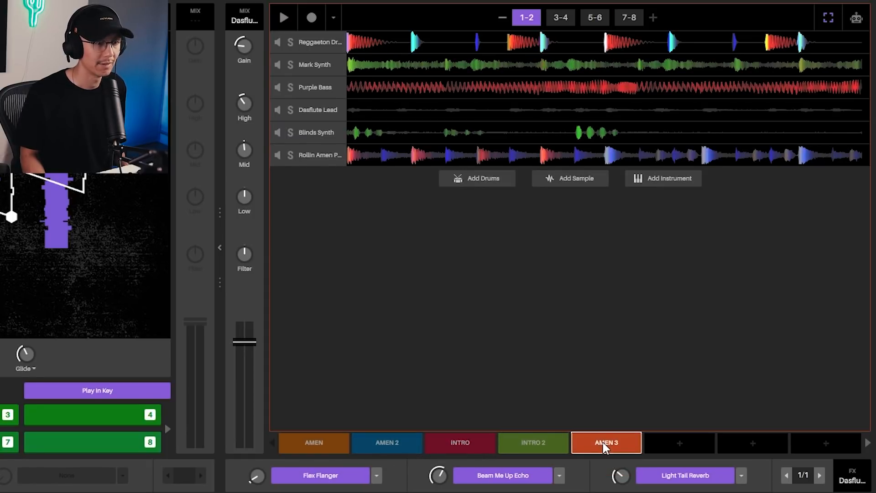
pyautogui.rightClick(603, 442)
pyautogui.click(633, 451)
pyautogui.write('DROP')
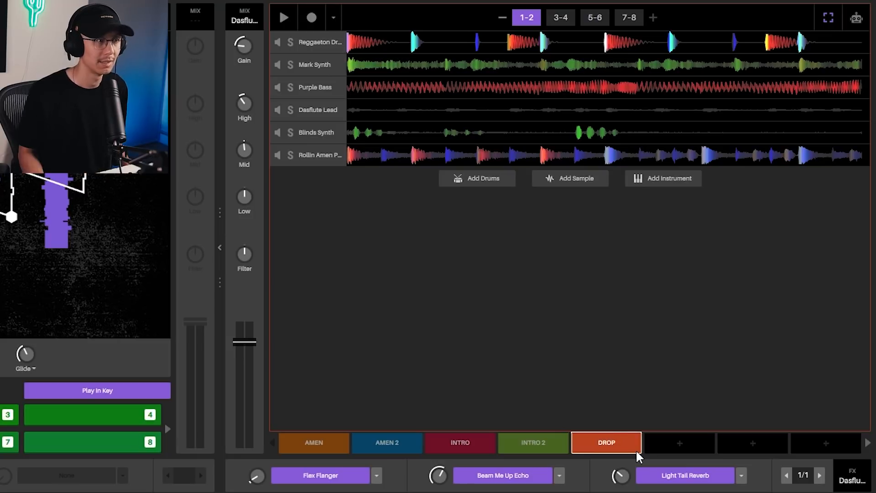
pyautogui.press('Return')
# Clear the Rollin Amen Preview pattern from the DROP scene and play the scene.
pyautogui.click(324, 155)
pyautogui.press('space')
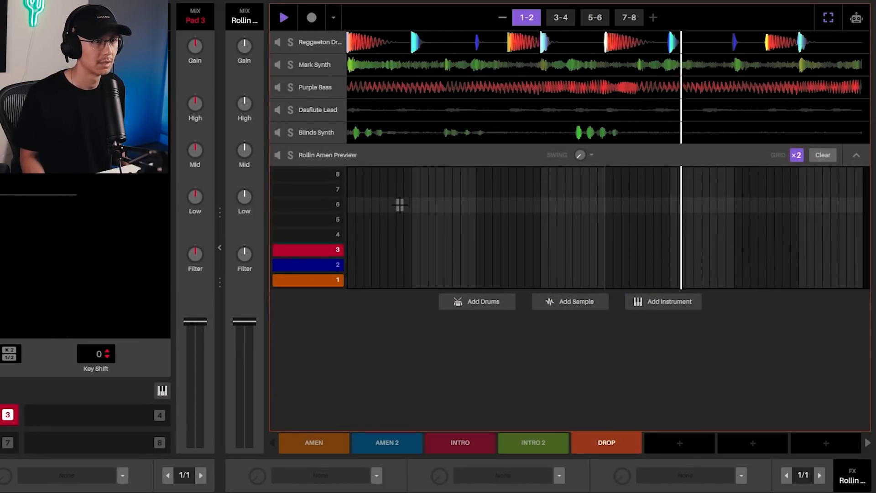
# Duplicate the DROP scene into the sixth scene slot and clear the Dasflute Lead notes in the copy.
pyautogui.click(670, 446)
pyautogui.click(680, 448)
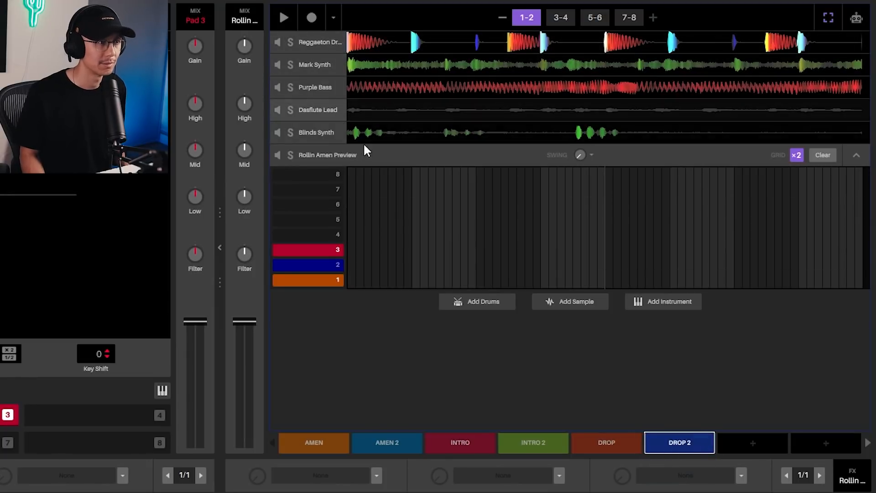
pyautogui.click(324, 129)
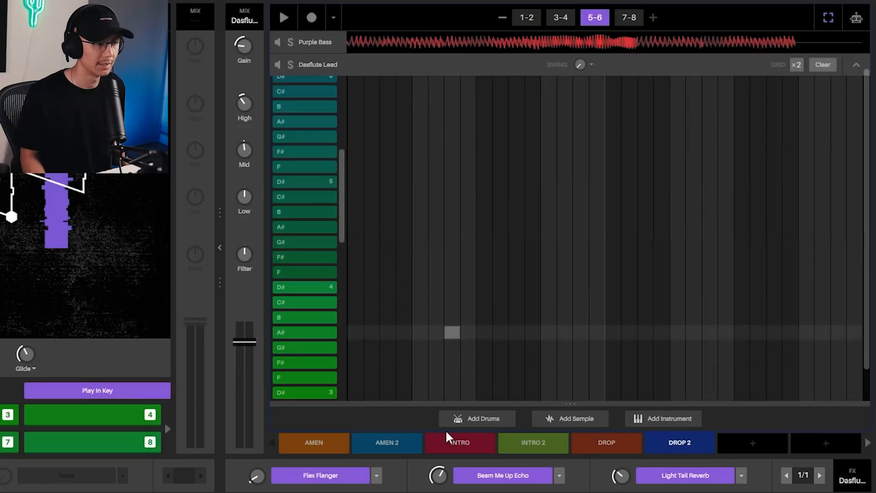
# Clear the Reggaeton Drum Kit 1 pattern from the AMEN 2 scene and audition the scene.
pyautogui.click(323, 445)
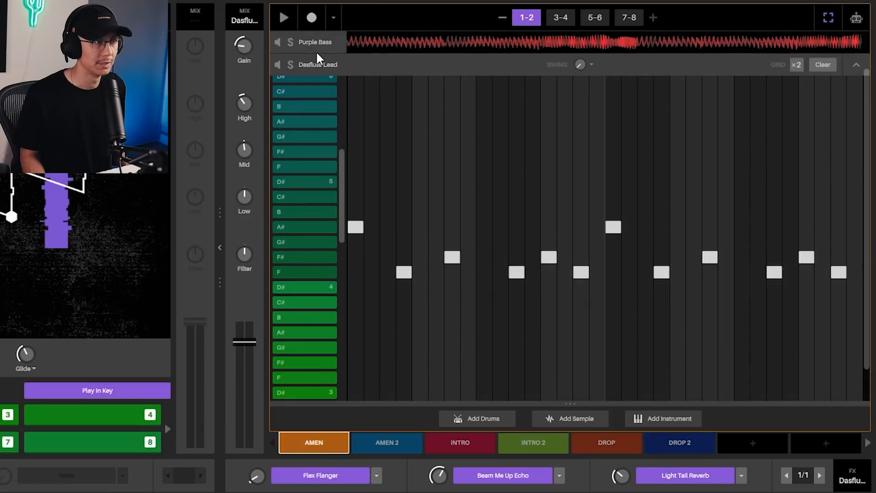
pyautogui.scroll(3, 320, 87)
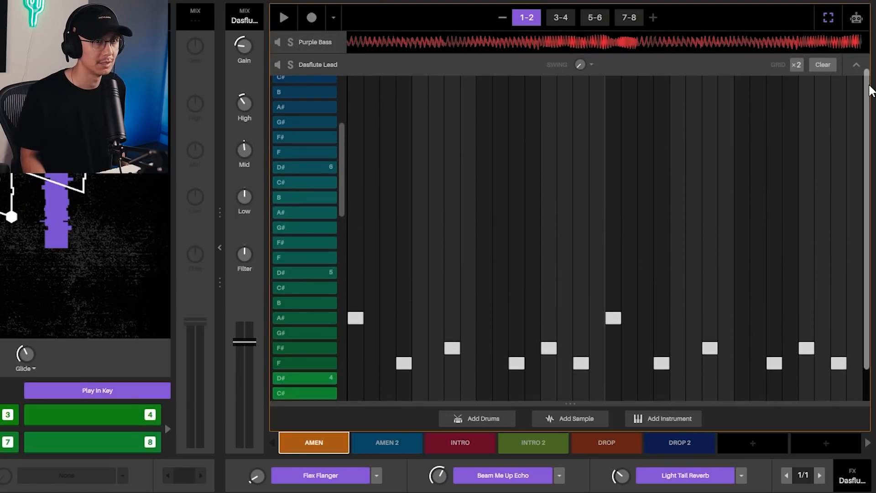
pyautogui.click(856, 65)
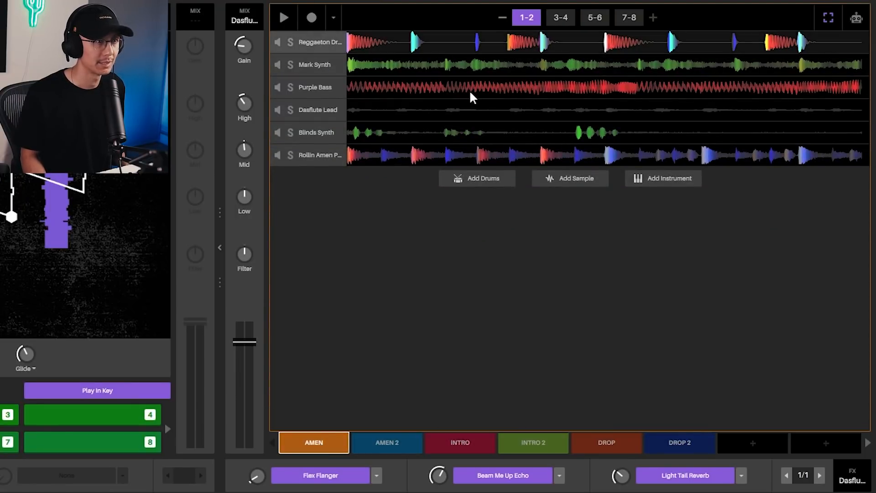
pyautogui.click(431, 45)
pyautogui.press('Right')
pyautogui.press('space')
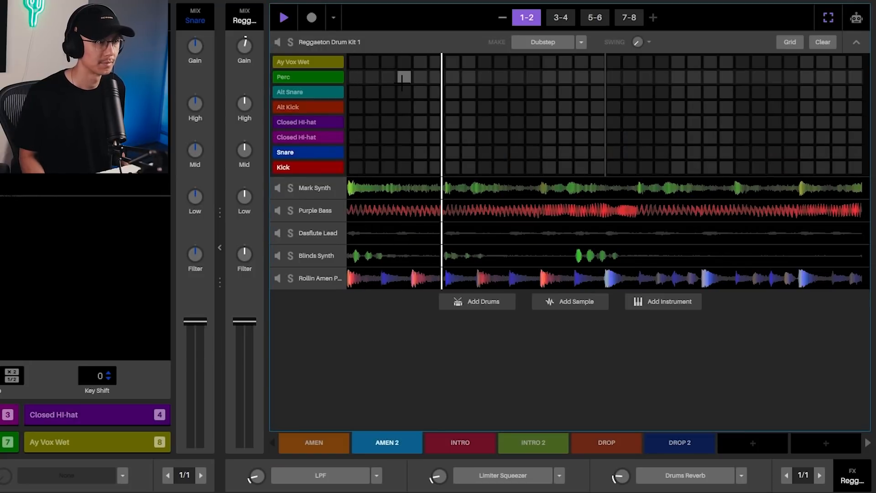
pyautogui.press('space')
# Add a Parallel Compressor as the Rollin Amen Preview track's first effect and boost the track's mid and low EQ during playback.
pyautogui.click(330, 278)
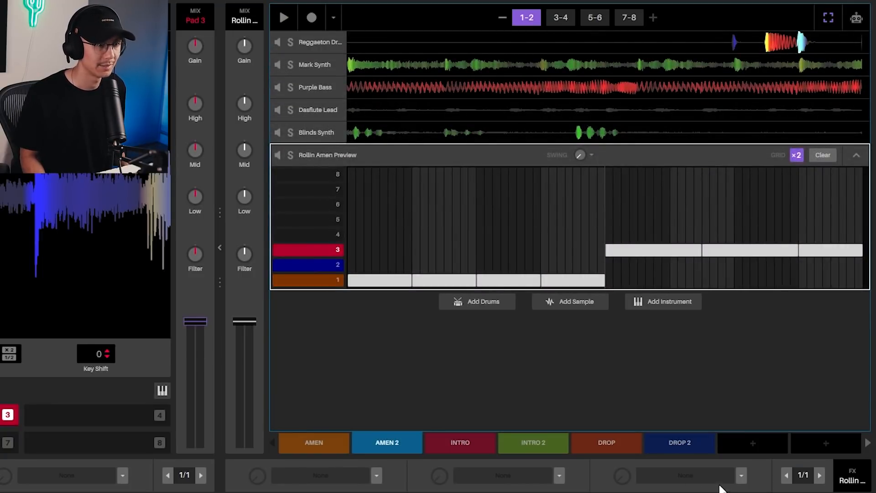
pyautogui.click(376, 475)
pyautogui.scroll(-3, 347, 443)
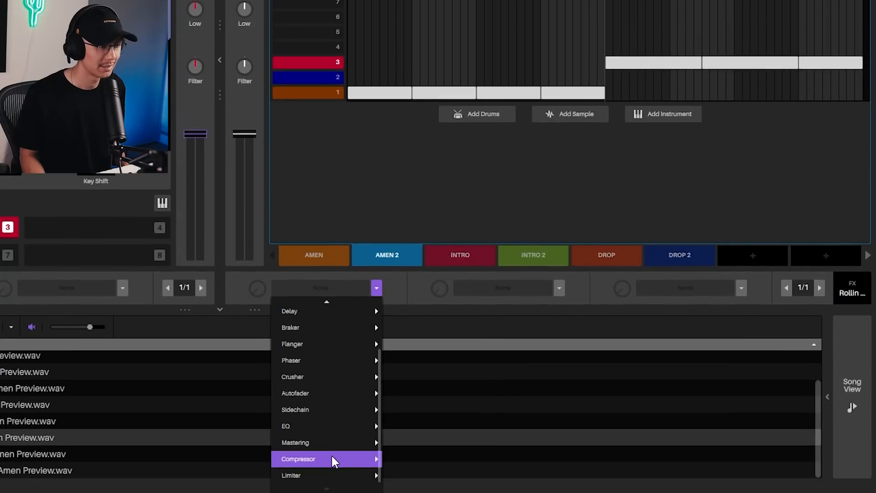
pyautogui.moveTo(333, 459)
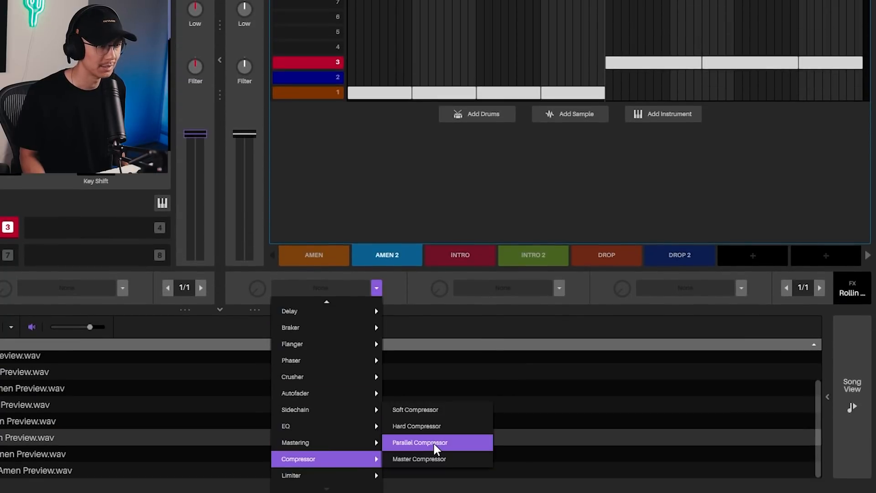
pyautogui.click(434, 442)
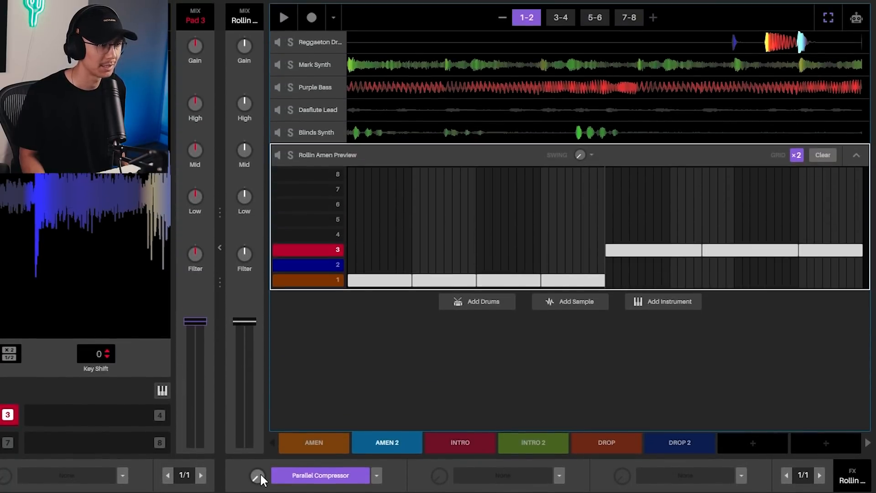
pyautogui.press('space')
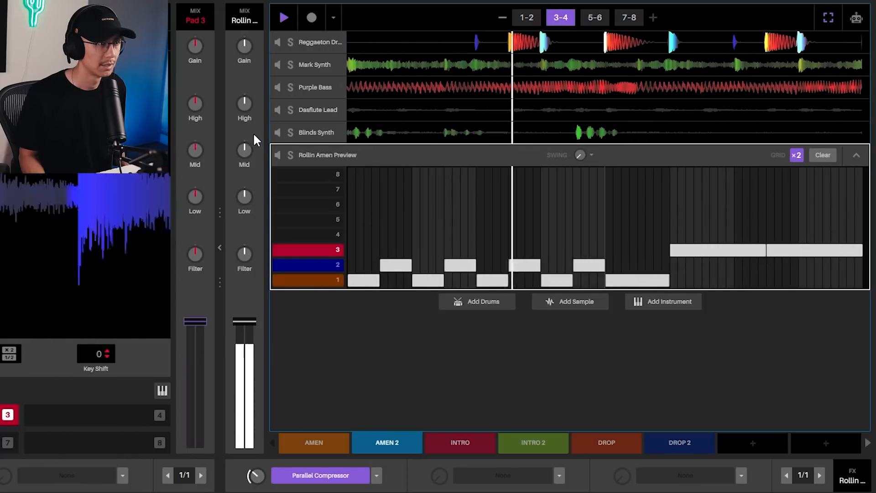
pyautogui.press('space')
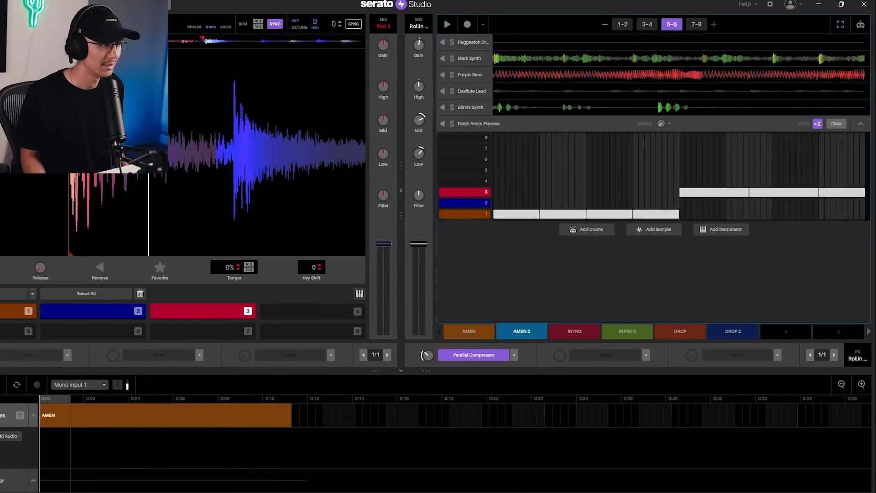
# Replace the AMEN clip on the song timeline with INTRO followed by INTRO 2, starting at 0:00.
pyautogui.click(207, 421)
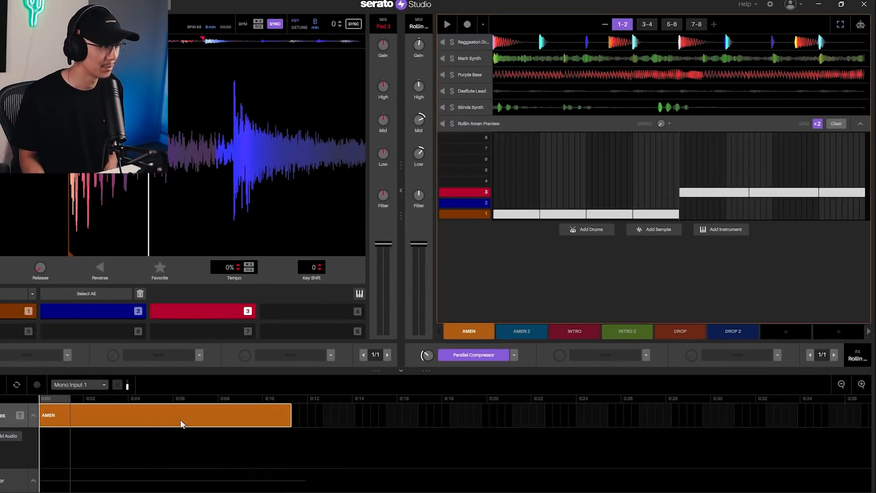
pyautogui.press('Delete')
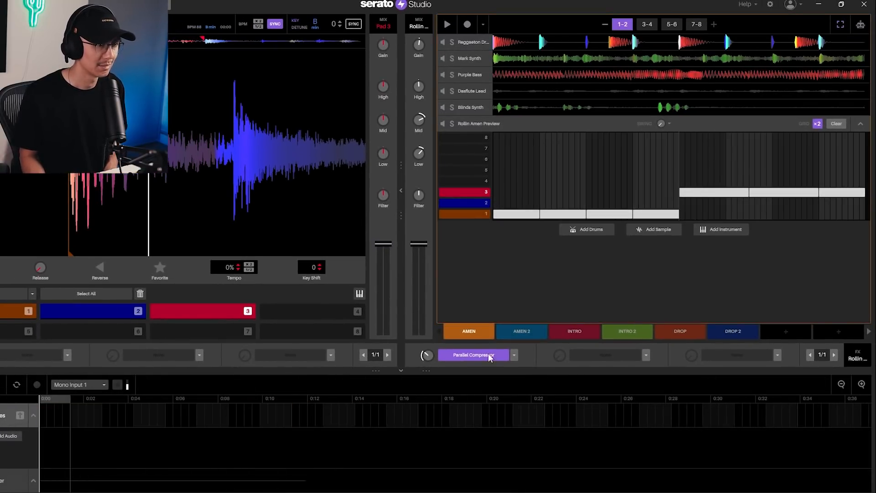
pyautogui.click(578, 336)
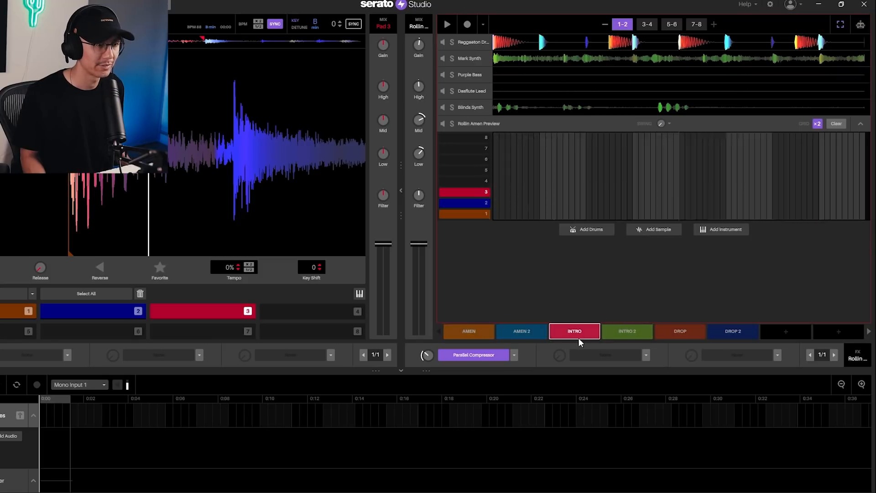
pyautogui.moveTo(577, 331); pyautogui.dragTo(68, 417)
pyautogui.moveTo(627, 331); pyautogui.dragTo(325, 416)
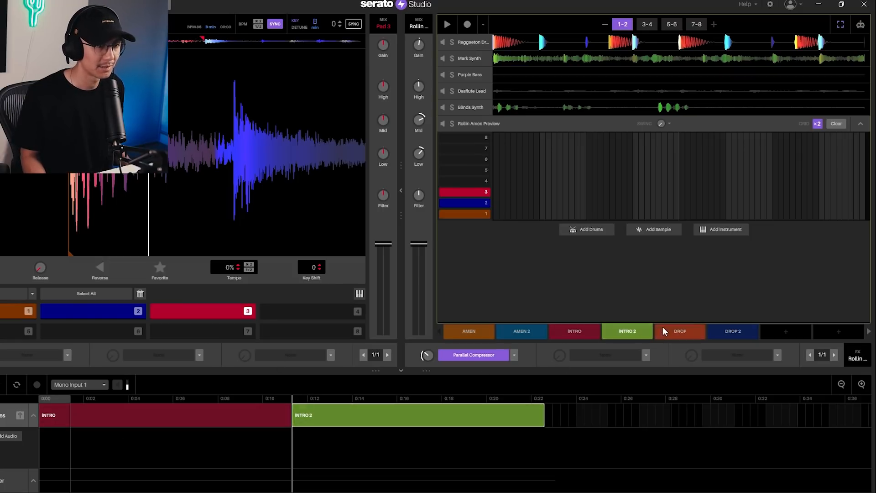
# Extend the song timeline after INTRO 2 with DROP 2, DROP, AMEN, AMEN 2, AMEN and AMEN 2.
pyautogui.moveTo(730, 331); pyautogui.dragTo(569, 419)
pyautogui.moveTo(680, 330); pyautogui.dragTo(811, 405)
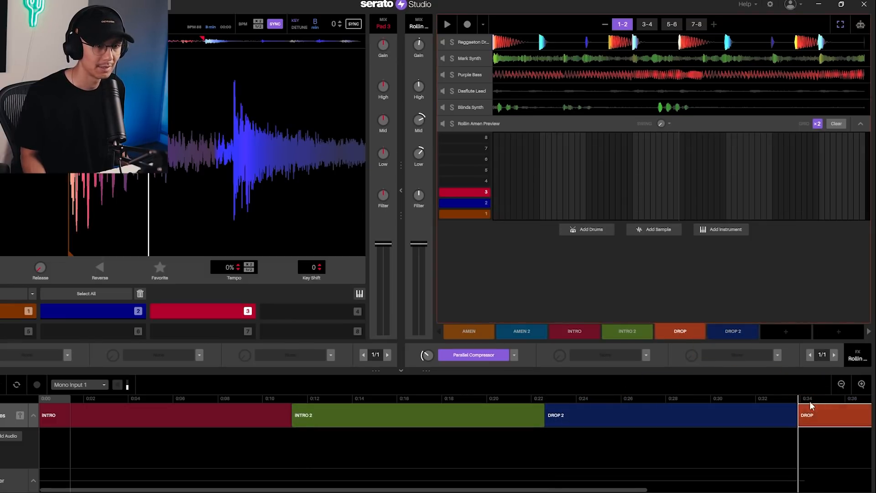
pyautogui.click(842, 384)
pyautogui.click(841, 384)
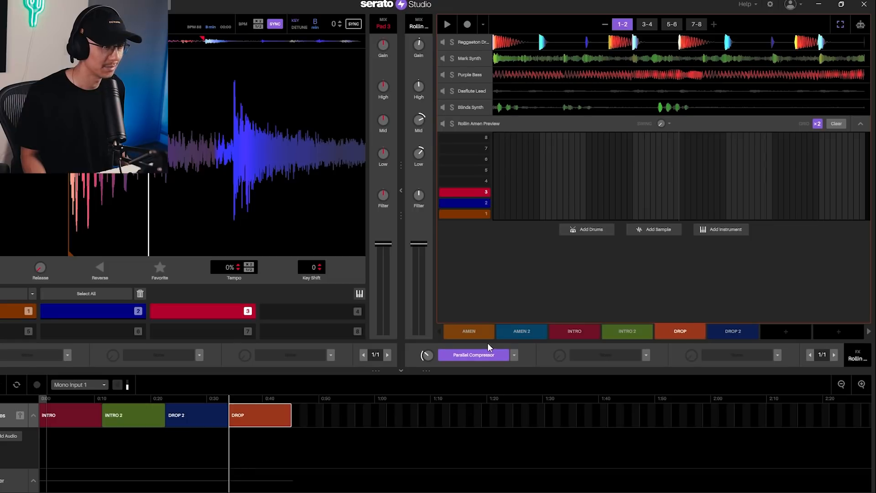
pyautogui.moveTo(481, 334); pyautogui.dragTo(330, 413)
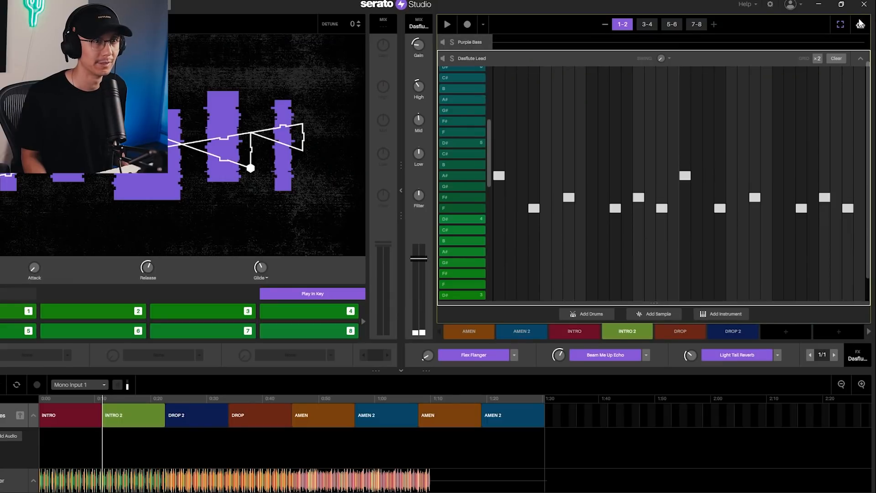
# Automate the Dasflute Lead filter in INTRO 2 to rise steadily from low to neutral across bars 1-8, and play it.
pyautogui.click(861, 24)
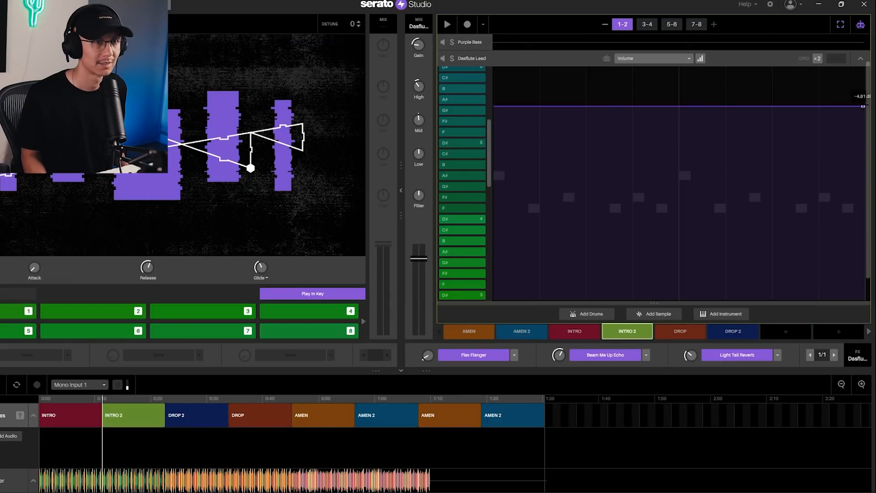
pyautogui.click(661, 59)
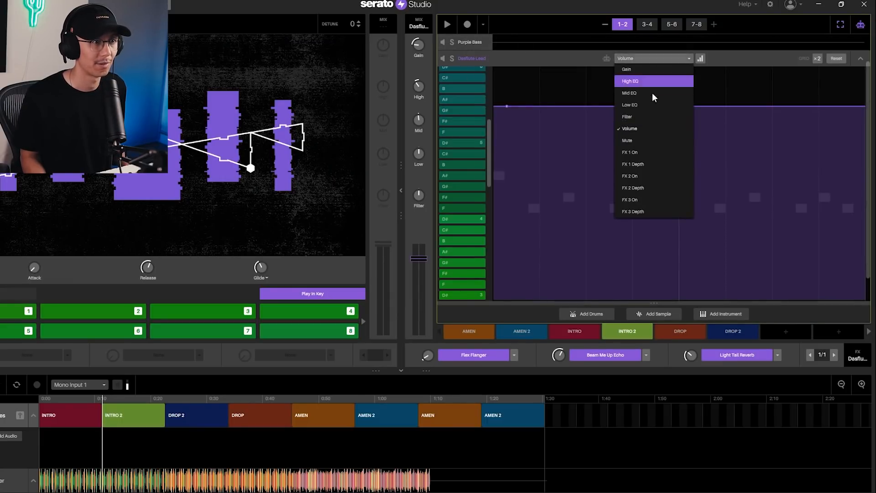
pyautogui.click(642, 117)
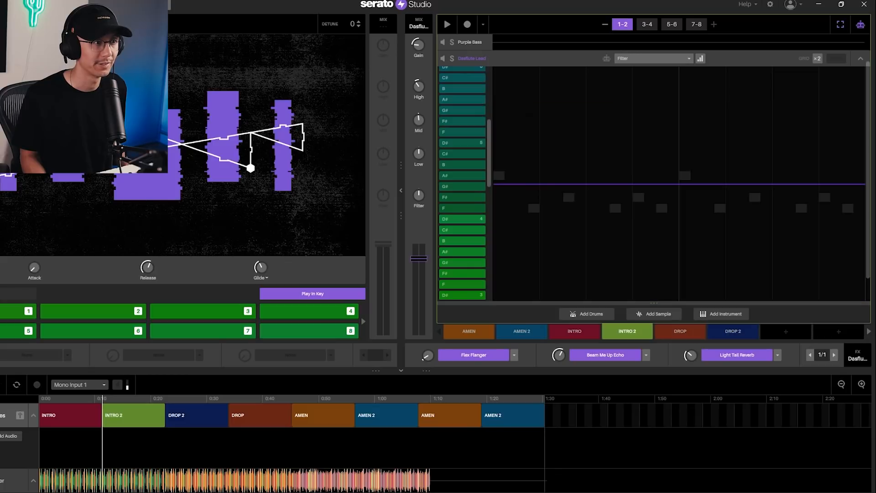
pyautogui.moveTo(496, 185); pyautogui.dragTo(488, 277)
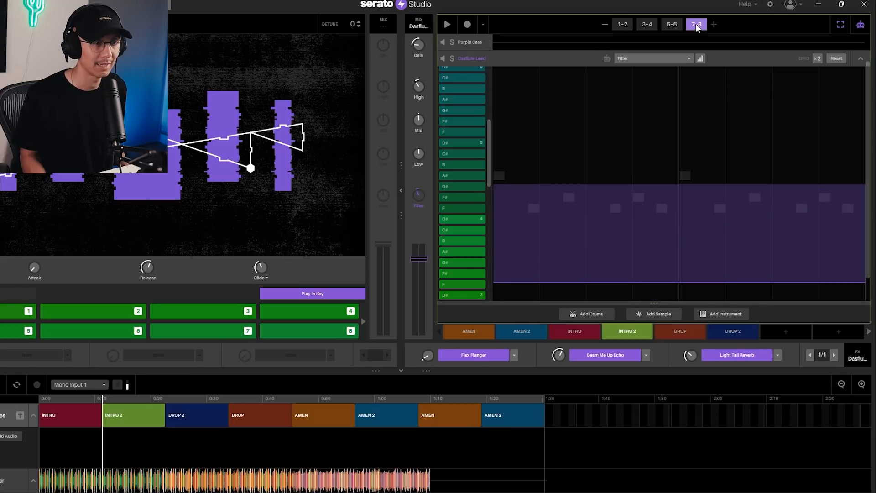
pyautogui.moveTo(801, 282); pyautogui.dragTo(856, 190)
pyautogui.click(628, 26)
pyautogui.press('space')
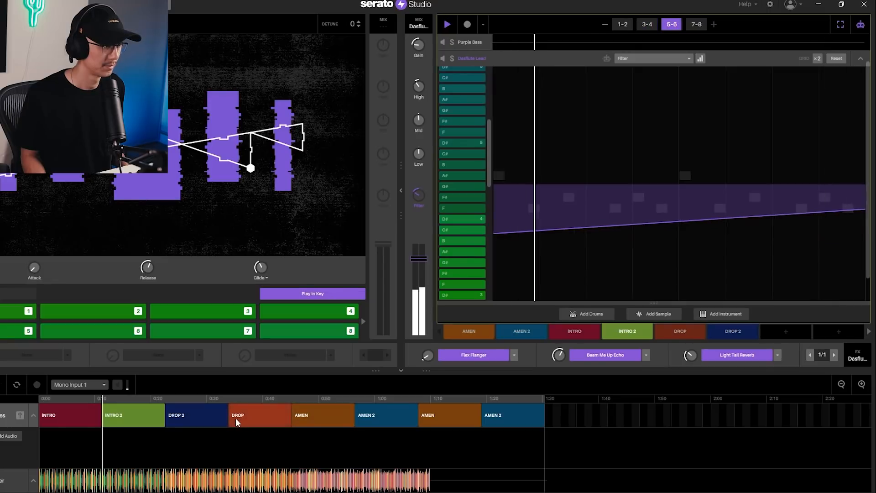
# Replace the DROP 2 clip on the song timeline with a copy of the DROP clip.
pyautogui.click(205, 419)
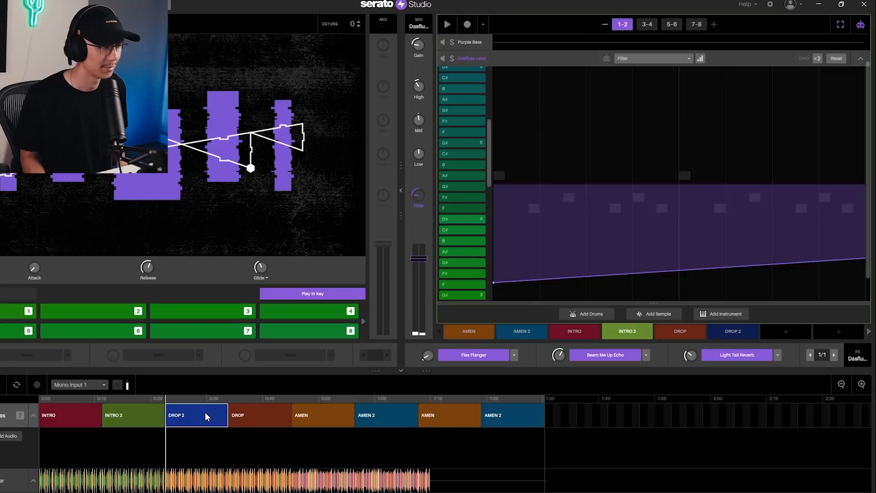
pyautogui.click(205, 414)
pyautogui.moveTo(259, 415); pyautogui.dragTo(194, 415)
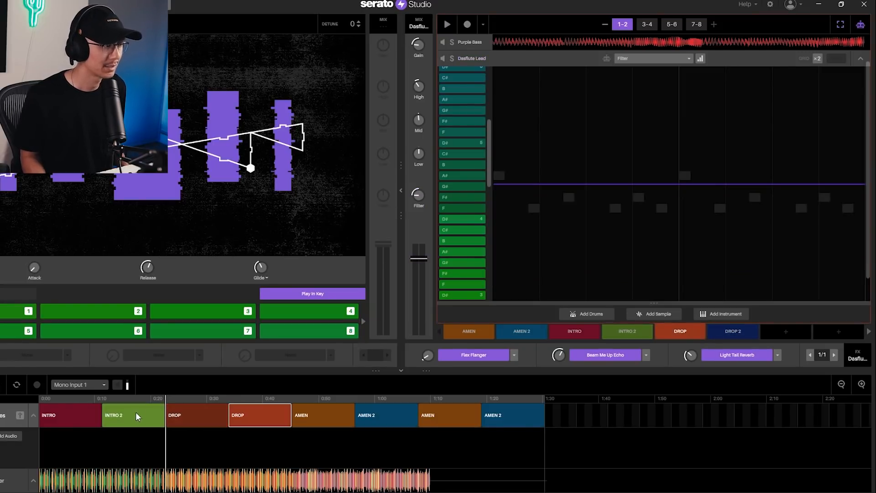
# Collapse the Dasflute Lead editor to view all tracks of the DROP scene.
pyautogui.scroll(1, 486, 129)
pyautogui.scroll(7, 486, 85)
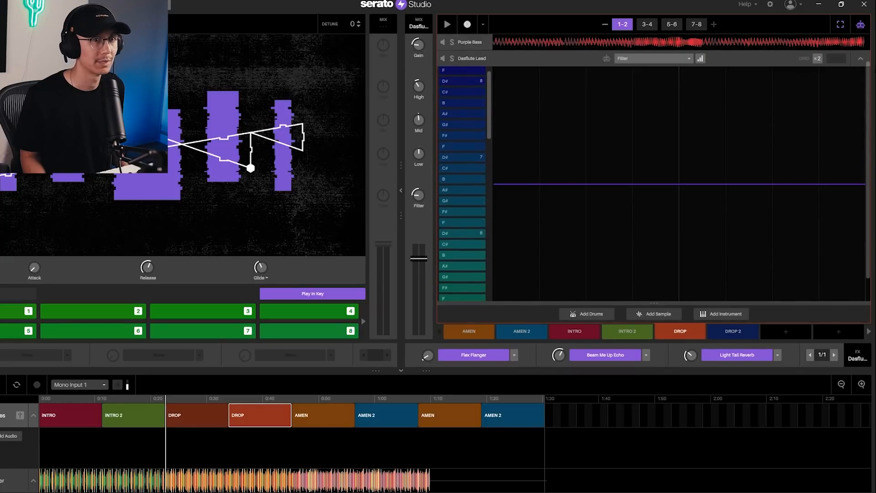
pyautogui.click(861, 59)
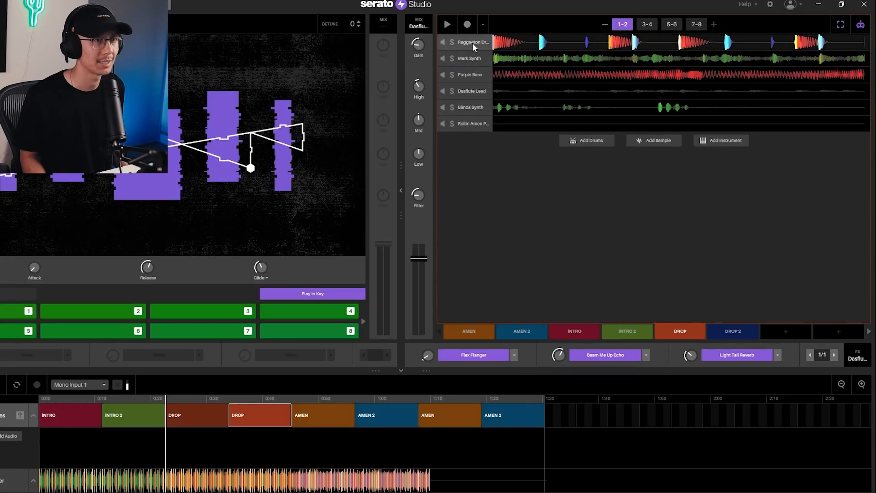
# Delete all Reggaeton Drum Kit 1 hits in bar 8 of the second DROP clip's scene.
pyautogui.click(472, 43)
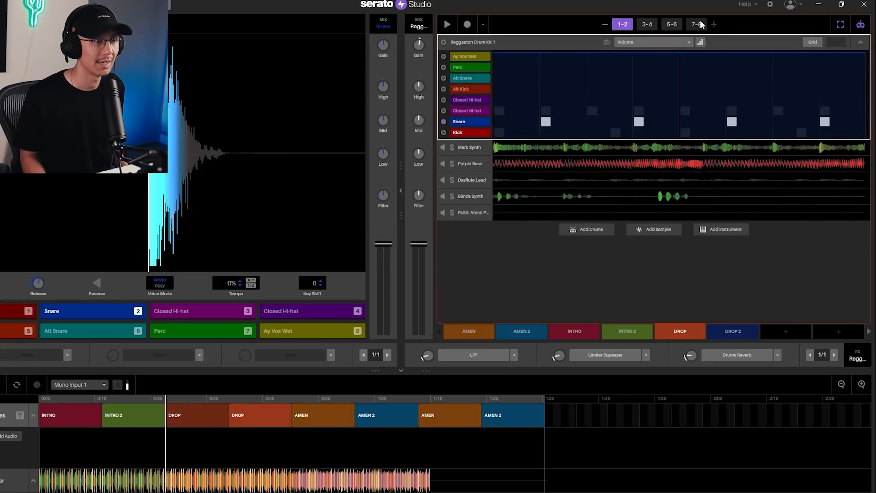
pyautogui.click(698, 24)
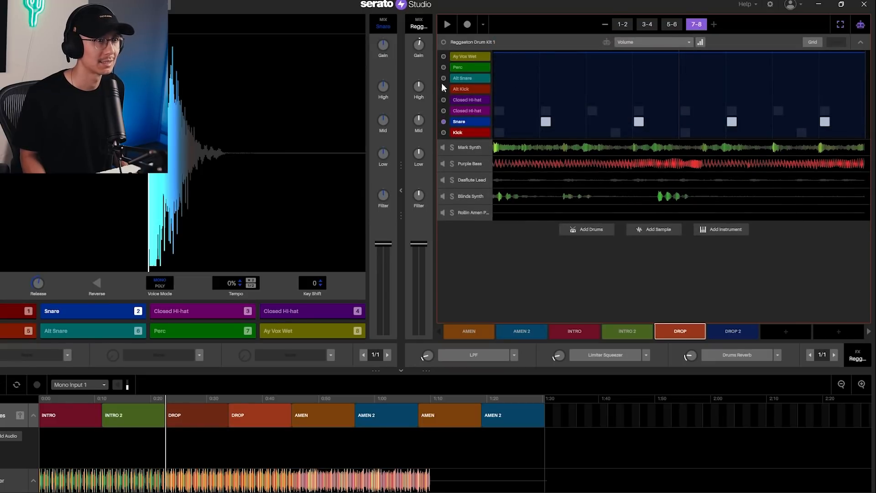
pyautogui.click(857, 27)
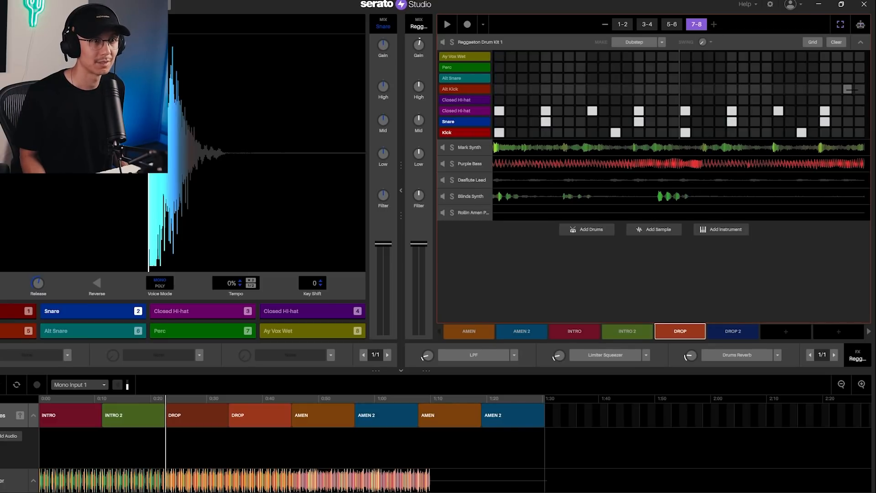
pyautogui.moveTo(847, 89); pyautogui.dragTo(687, 135)
pyautogui.press('Delete')
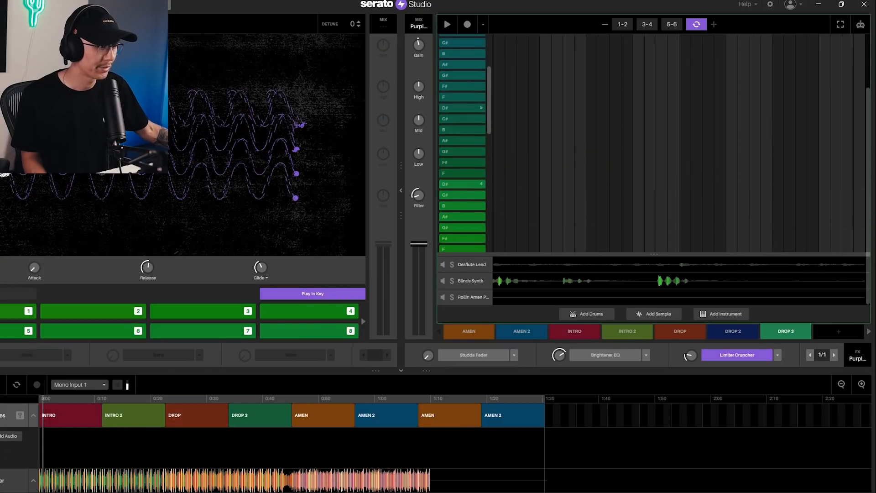
pyautogui.moveTo(39, 435); pyautogui.dragTo(40, 435)
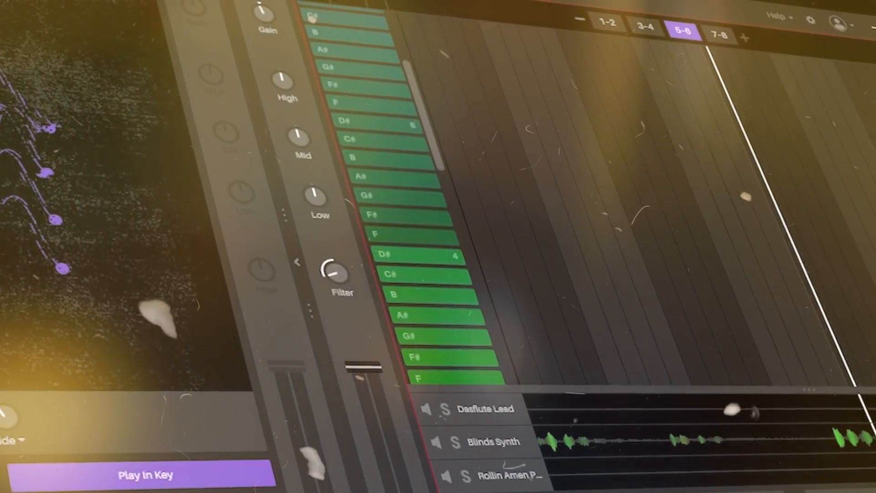
pyautogui.scroll(2, 593, 251)
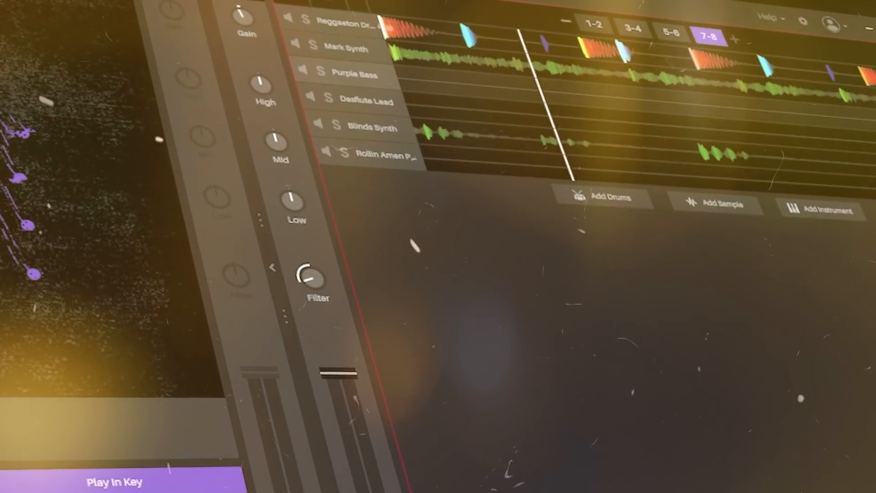
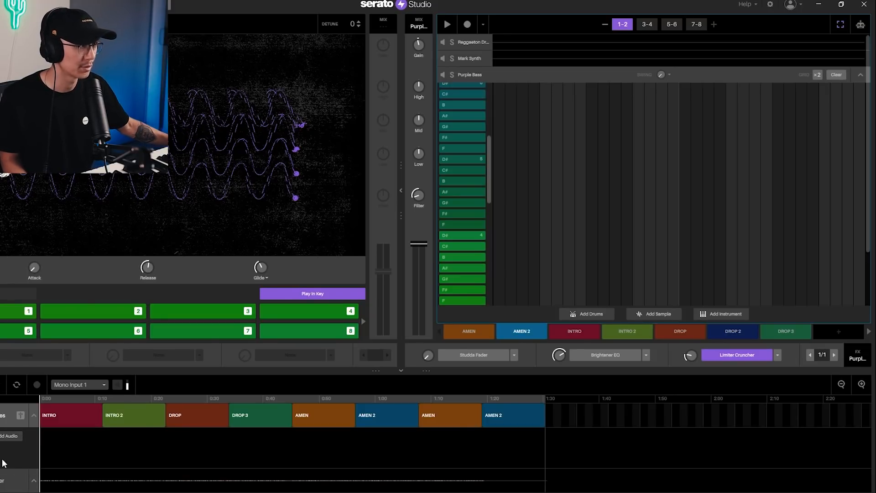
# Check the available audio input devices in the audio setup.
pyautogui.click(770, 4)
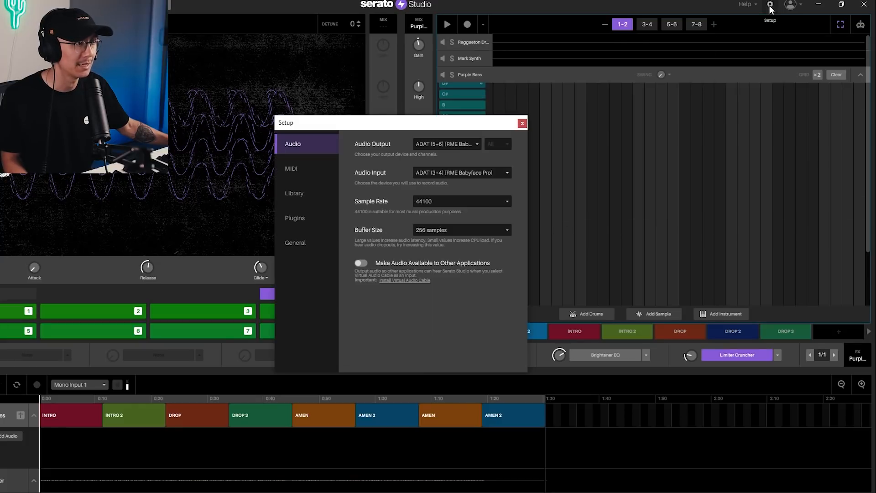
pyautogui.click(450, 173)
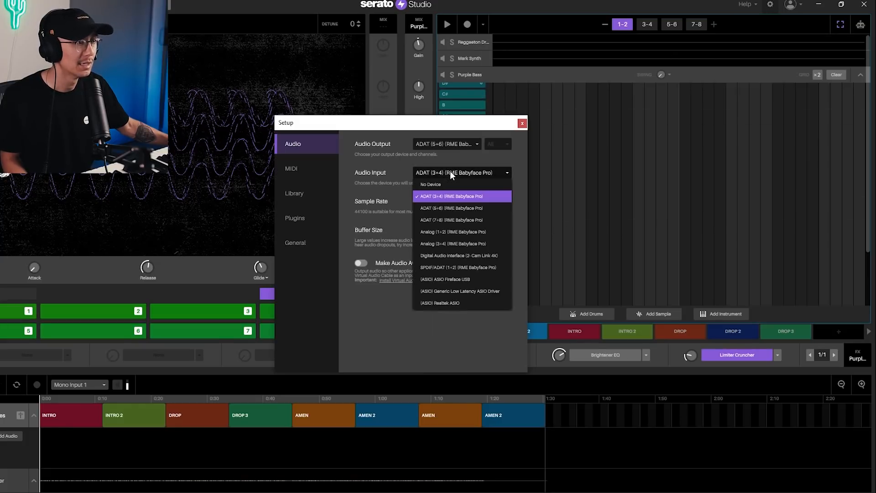
pyautogui.click(450, 172)
pyautogui.click(522, 123)
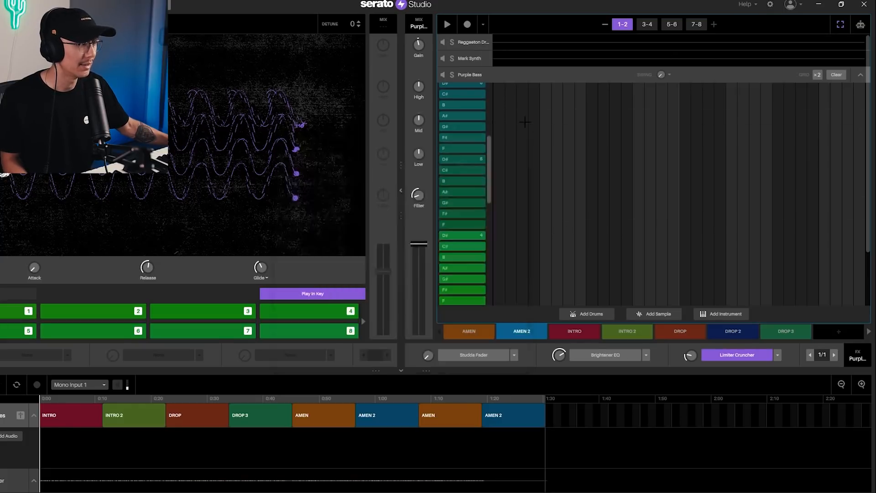
# Add an audio track to the song and record a take from Mono Input 1 starting at the INTRO.
pyautogui.click(9, 437)
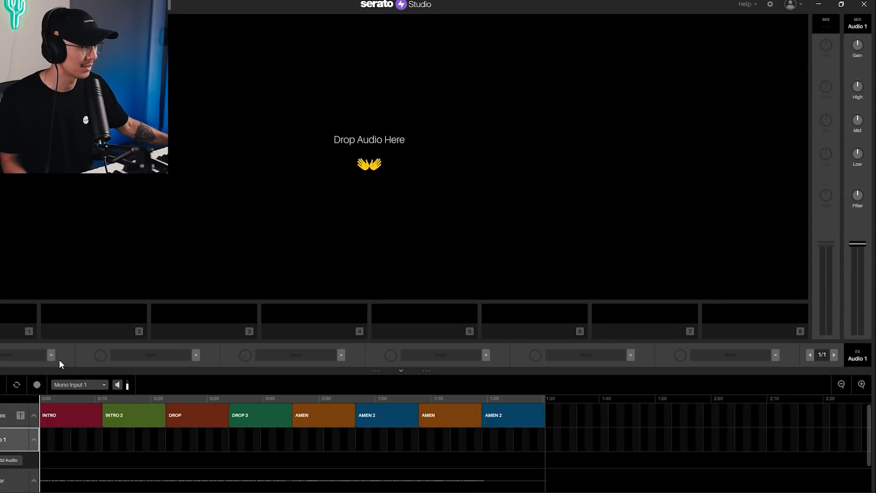
pyautogui.click(37, 385)
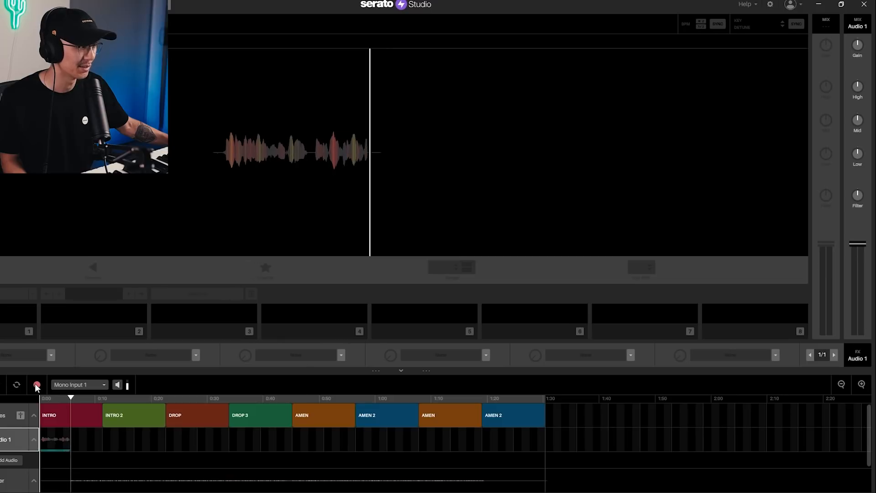
pyautogui.click(37, 385)
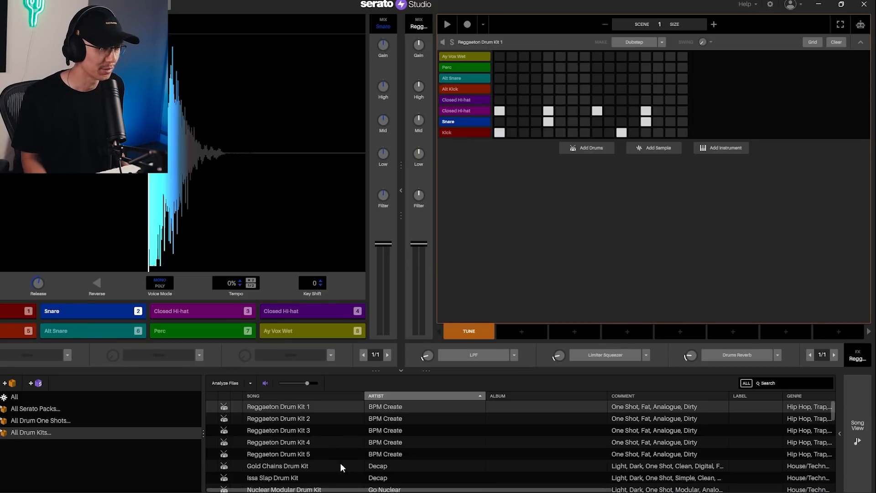
# Replace Reggaeton Drum Kit 1 with Issa Slap Drum Kit in the TUNE scene while the pattern plays.
pyautogui.press('space')
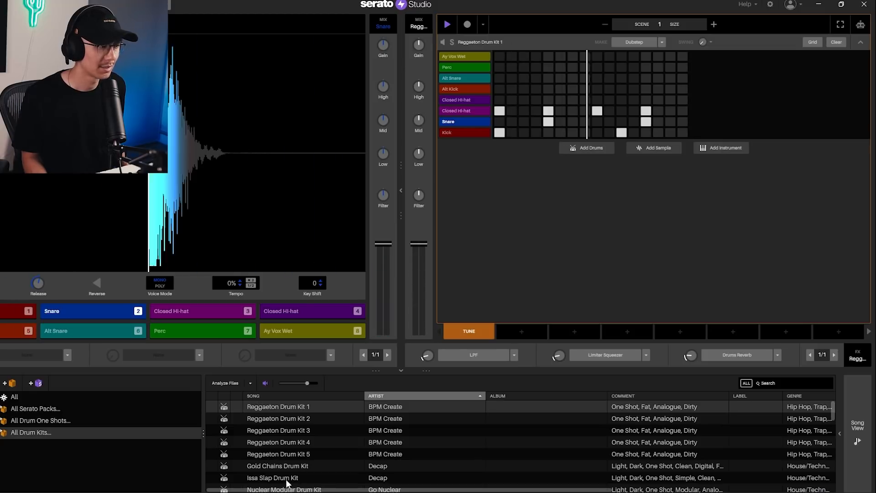
pyautogui.moveTo(288, 483); pyautogui.dragTo(506, 77)
pyautogui.press('space')
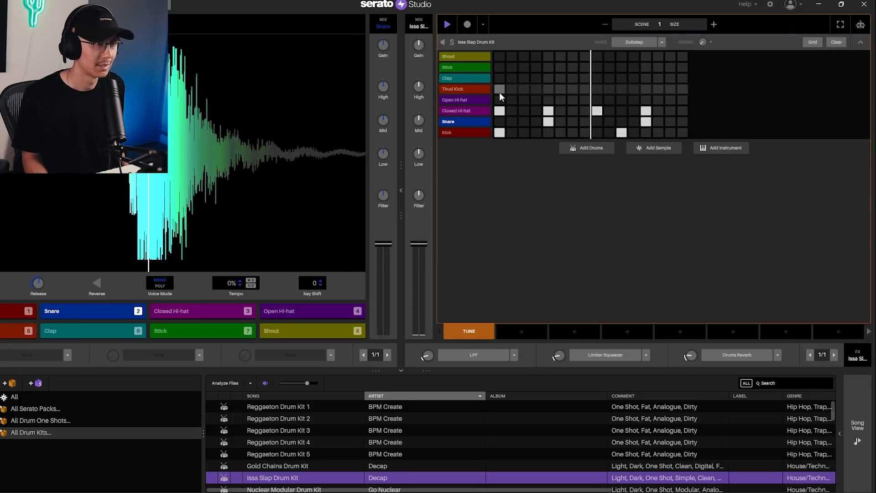
pyautogui.press('space')
# Audition the Thud Kick, Clap and Stick sounds of the Issa Slap Drum Kit.
pyautogui.click(475, 87)
pyautogui.click(475, 80)
pyautogui.click(473, 69)
pyautogui.click(476, 67)
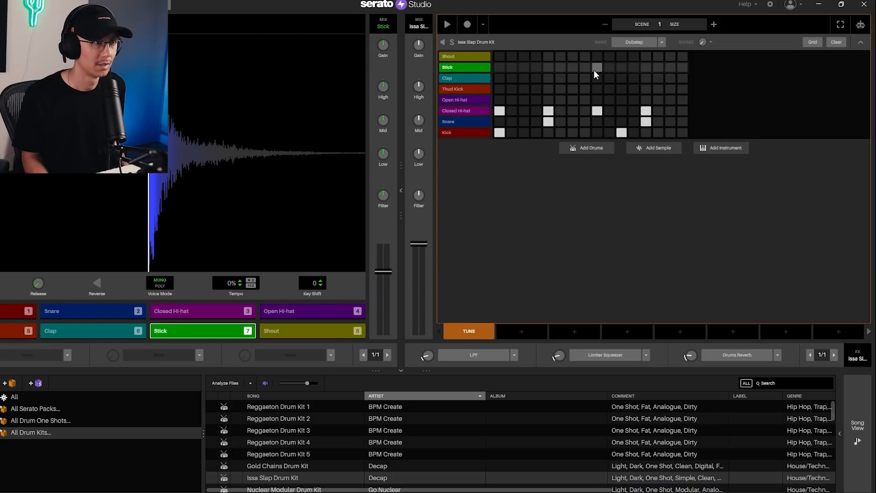
# Try a Stick hit on step 8 and on step 10 of the drum pattern, removing each one.
pyautogui.click(583, 69)
pyautogui.press('space')
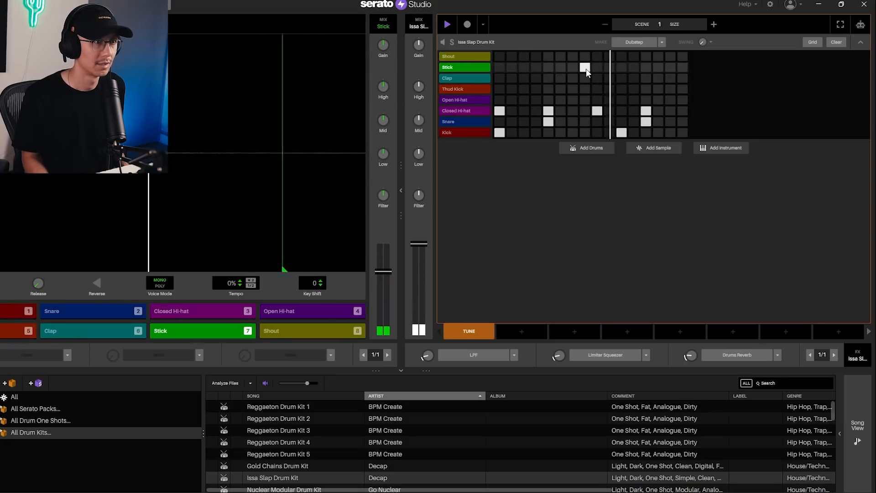
pyautogui.click(588, 69)
pyautogui.click(611, 67)
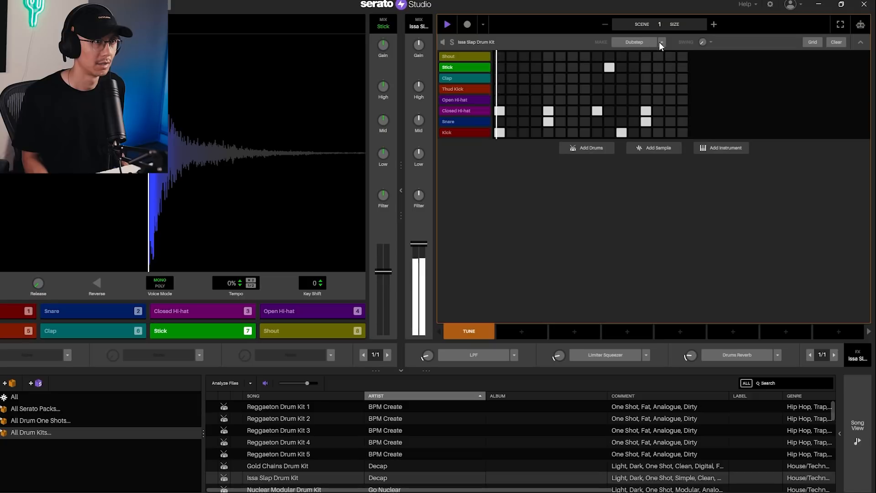
pyautogui.click(610, 68)
# Try Thud Kick hits on steps 10 and 8 of the drum pattern during playback.
pyautogui.click(610, 88)
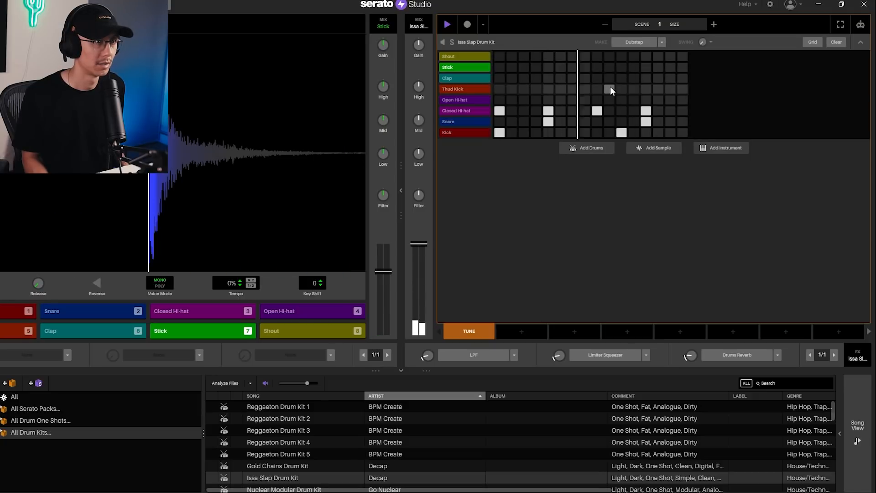
pyautogui.click(609, 89)
pyautogui.click(585, 88)
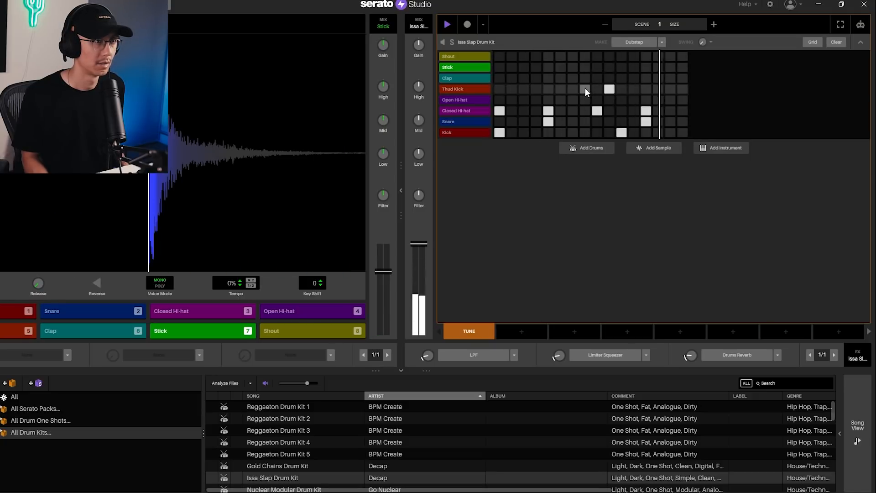
pyautogui.click(586, 89)
# Place a Stick hit on step 10 of the drum pattern and raise the pattern's swing.
pyautogui.click(609, 67)
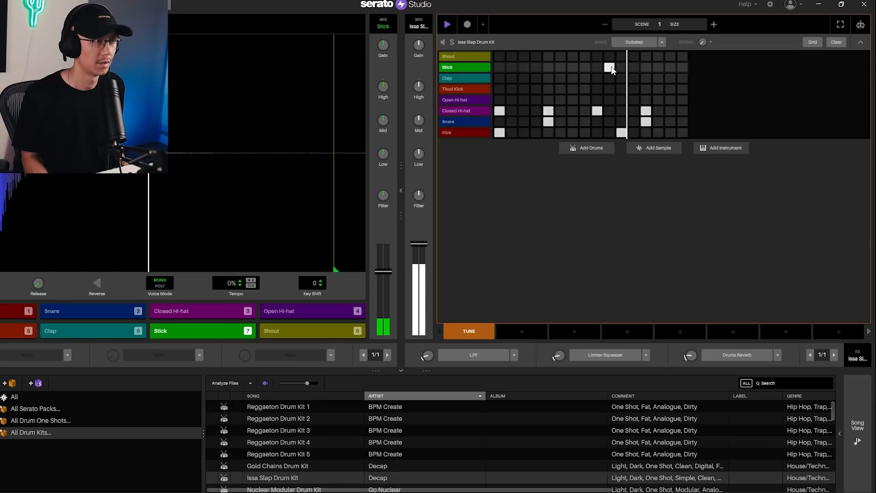
pyautogui.moveTo(702, 44)
pyautogui.mouseDown()
pyautogui.moveTo(701, 17)
pyautogui.moveTo(701, 32)
pyautogui.mouseUp()
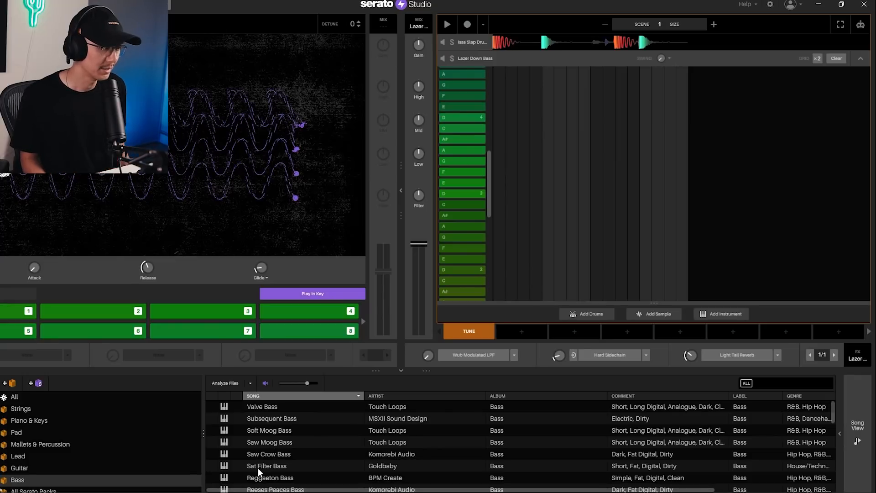
# Browse the bass instruments in the library and audition several, including Sat Filter Bass, Noize EDM Bass and Lazer Down Bass.
pyautogui.click(259, 468)
pyautogui.click(286, 441)
pyautogui.scroll(-7, 288, 439)
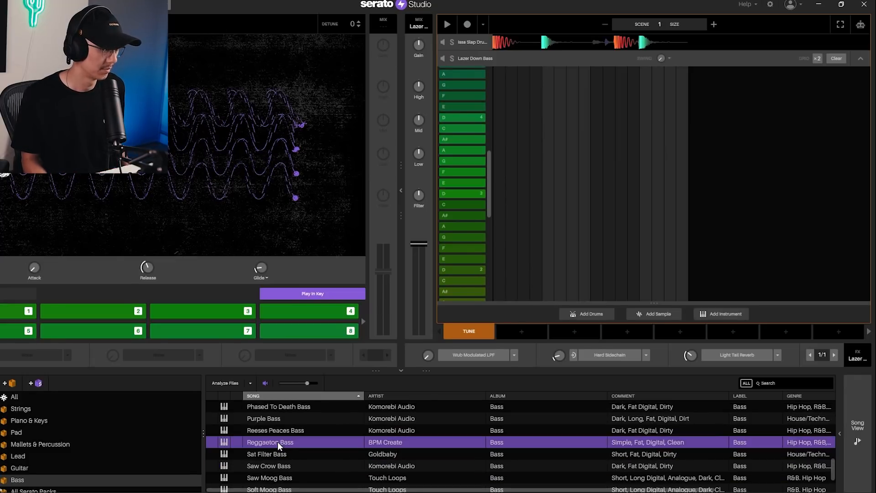
pyautogui.scroll(4, 276, 443)
pyautogui.click(276, 442)
pyautogui.click(254, 469)
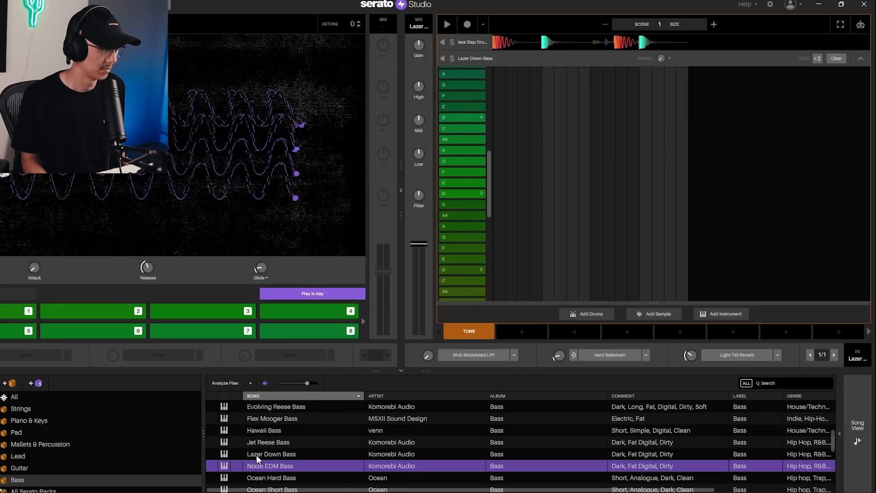
pyautogui.click(266, 455)
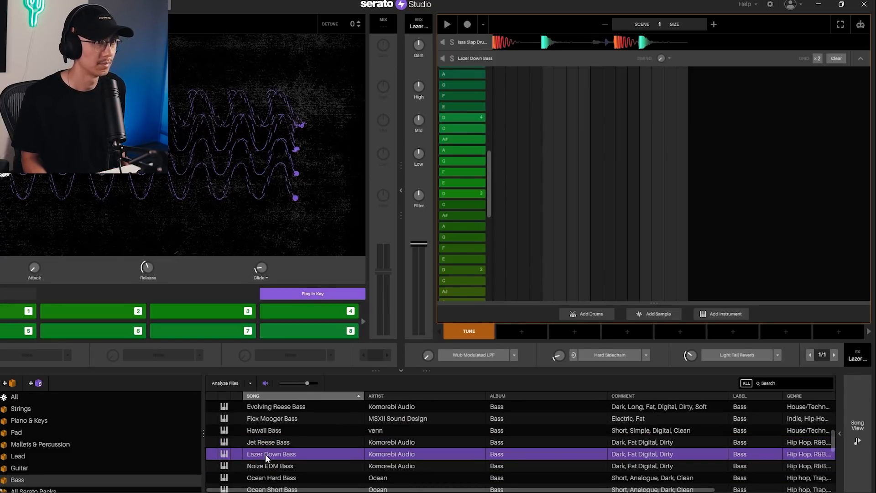
# Draw two Lazer Down Bass notes on D#2, spanning steps 1-10 and 11-16, and play the bar.
pyautogui.moveTo(499, 219); pyautogui.dragTo(681, 225)
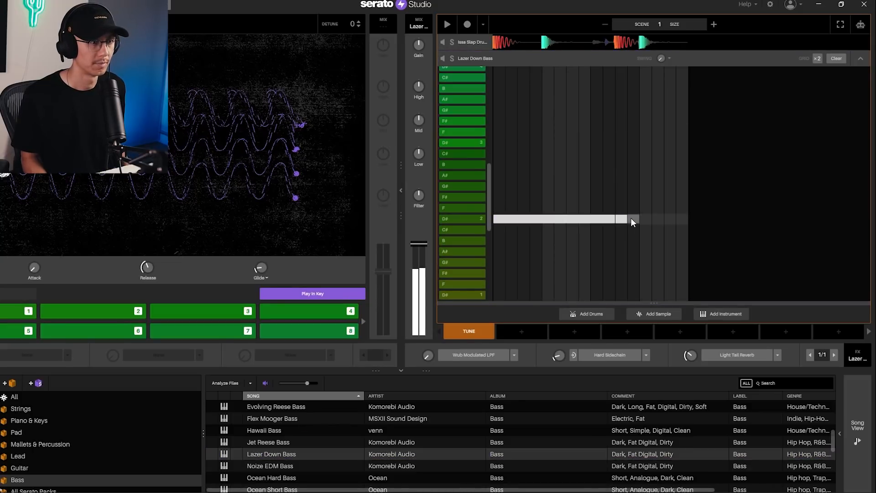
pyautogui.press('space')
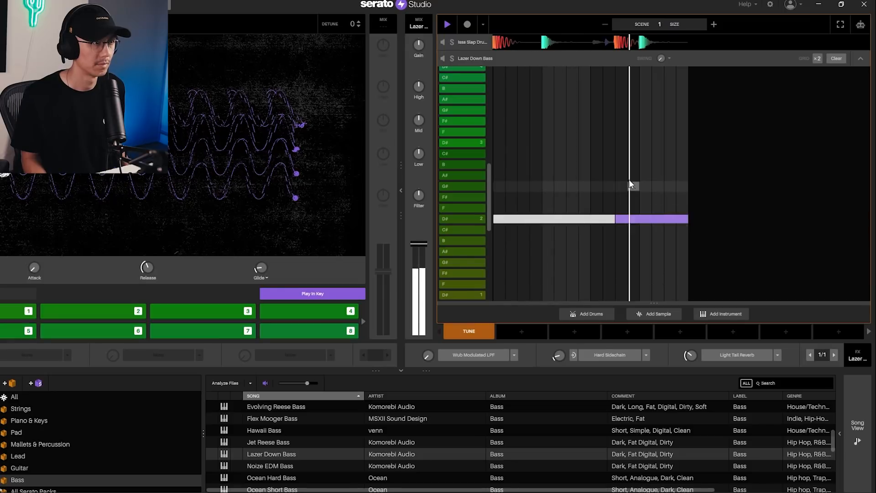
pyautogui.press('space')
pyautogui.press('space')
# Lower the Lazer Down Bass filter and try the Wub Modulated LPF and Hard Sidechain effects at high amounts.
pyautogui.moveTo(417, 196); pyautogui.dragTo(417, 220)
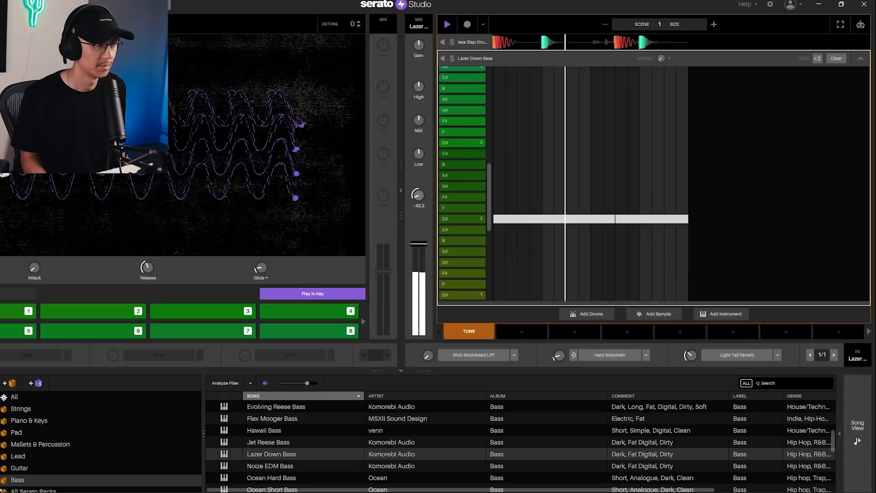
pyautogui.click(441, 358)
pyautogui.moveTo(429, 356); pyautogui.dragTo(429, 324)
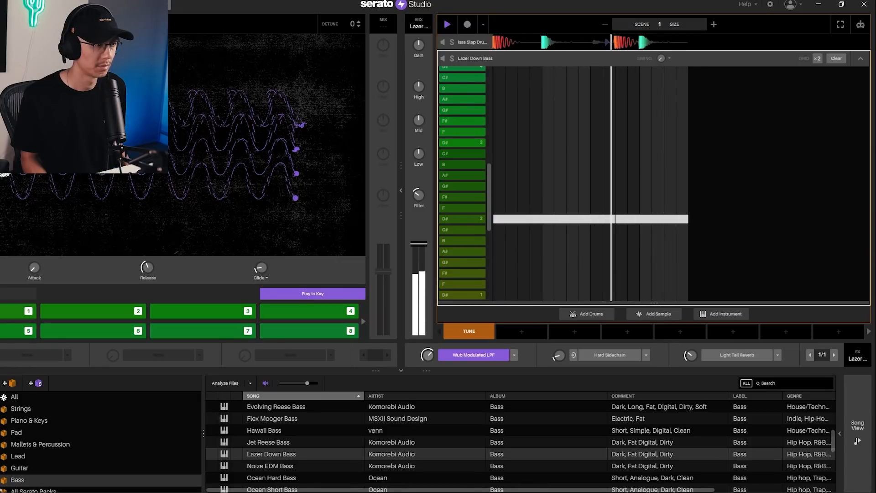
pyautogui.press('space')
pyautogui.press('space')
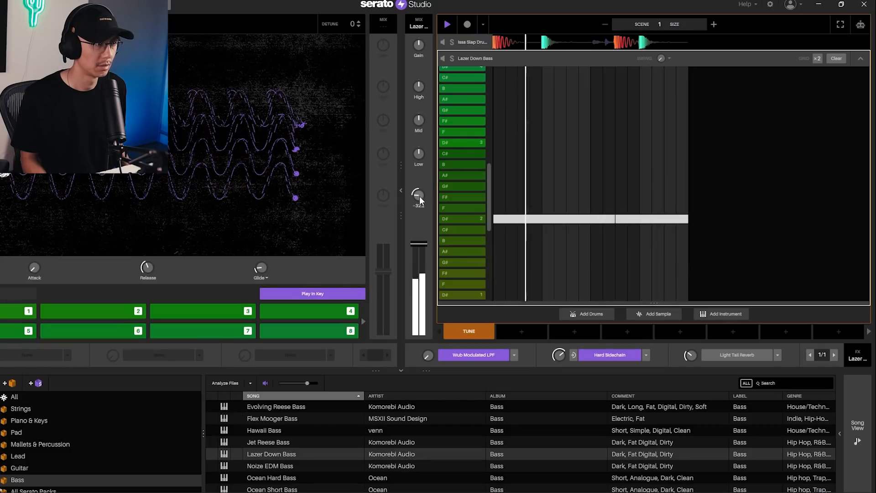
# Turn off Wub Modulated LPF on the Lazer Down Bass, fine-tune its filter and play the pattern.
pyautogui.click(485, 358)
pyautogui.moveTo(418, 196); pyautogui.dragTo(418, 197)
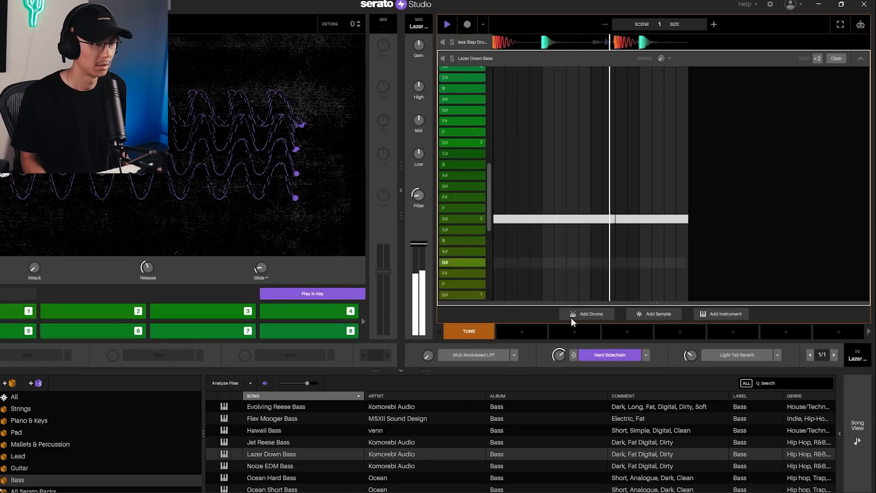
pyautogui.press('space')
pyautogui.press('space')
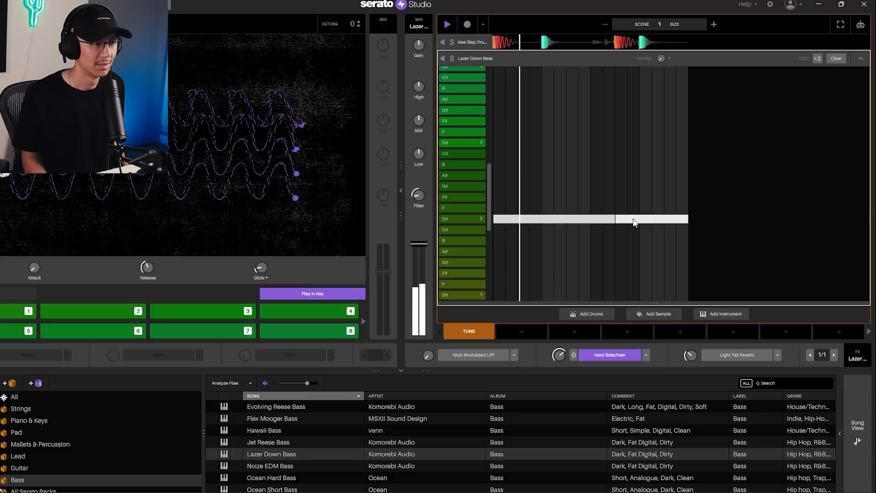
pyautogui.press('space')
# Raise the second Lazer Down Bass note to F#2 and play the pattern.
pyautogui.moveTo(634, 218); pyautogui.dragTo(627, 193)
pyautogui.press('space')
pyautogui.press('space')
pyautogui.press('space')
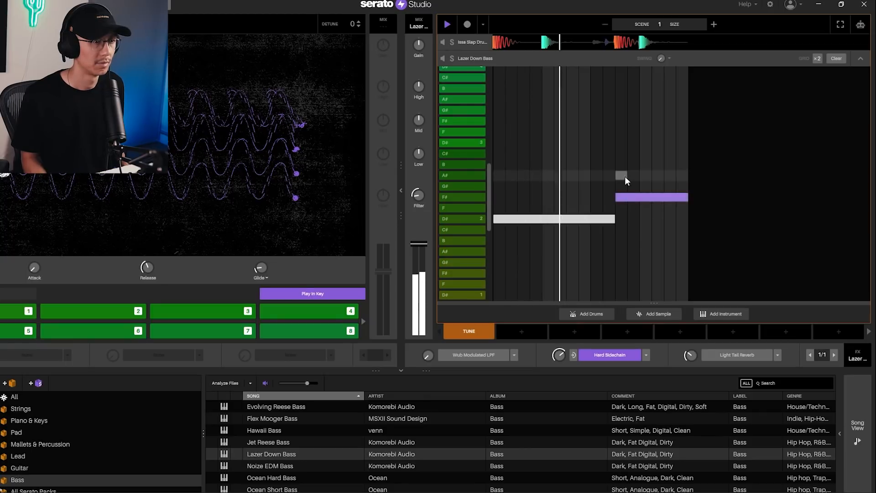
pyautogui.press('space')
# Extend the TUNE scene to two bars with the drum and bass pattern repeated, and play it.
pyautogui.click(714, 25)
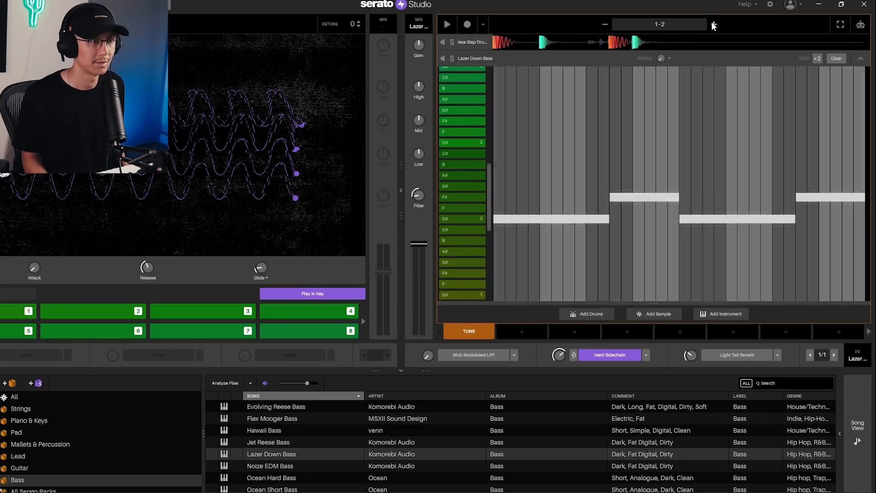
pyautogui.press('space')
pyautogui.press('space')
# Raise the bass notes of the second bar to A#2 and B2, and play the scene.
pyautogui.moveTo(718, 218); pyautogui.dragTo(717, 175)
pyautogui.click(817, 197)
pyautogui.moveTo(819, 195); pyautogui.dragTo(816, 158)
pyautogui.press('space')
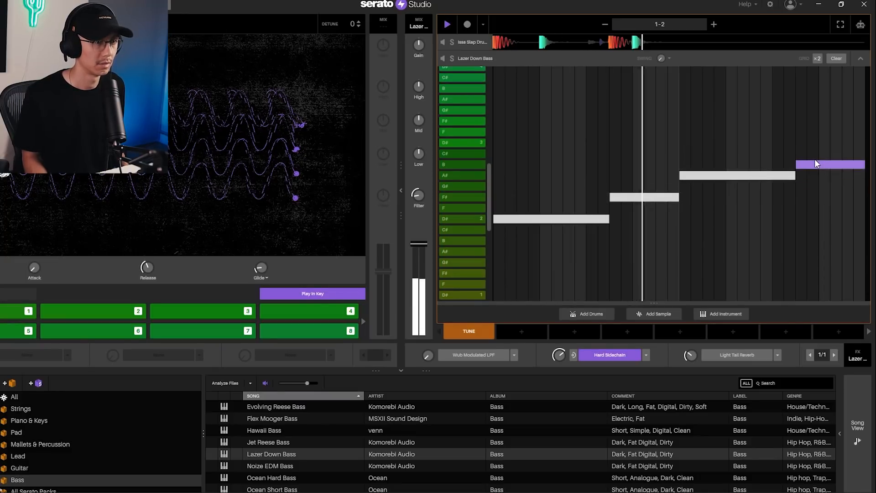
# Fill the drum kit's second bar with Kick on steps 1 and 11, Snare on 5 and 13, Closed Hi-hat on 5, 9, 13, Stick on 8 and 10.
pyautogui.click(473, 45)
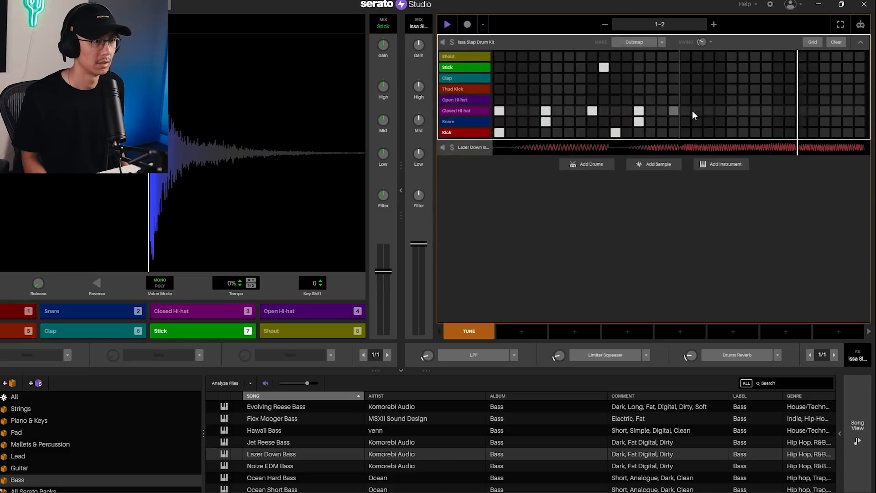
pyautogui.click(801, 133)
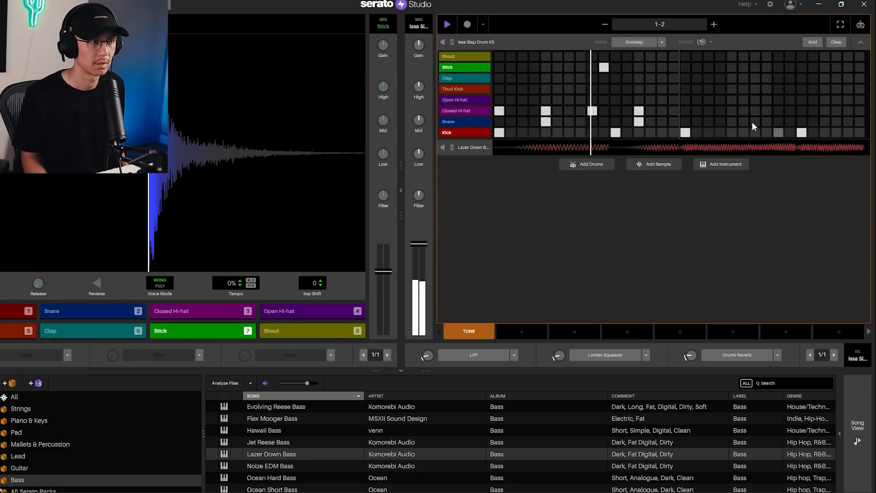
pyautogui.click(732, 111)
pyautogui.click(733, 120)
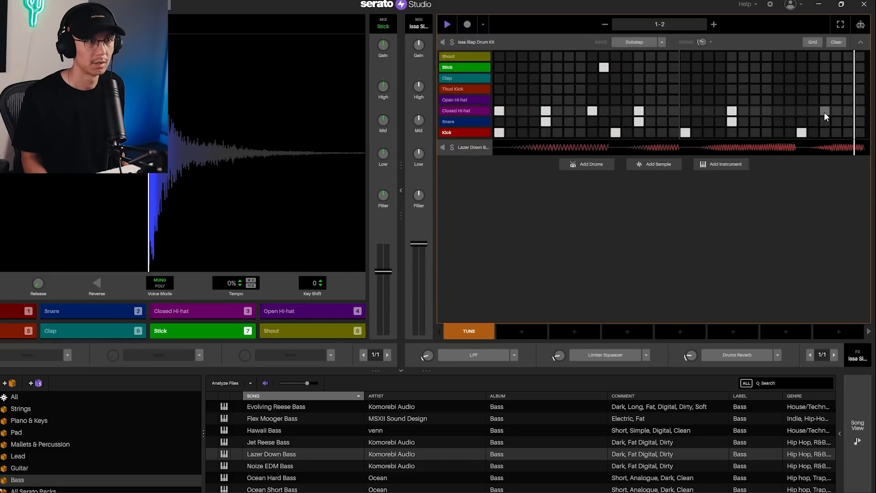
pyautogui.click(825, 111)
pyautogui.click(825, 121)
pyautogui.click(779, 111)
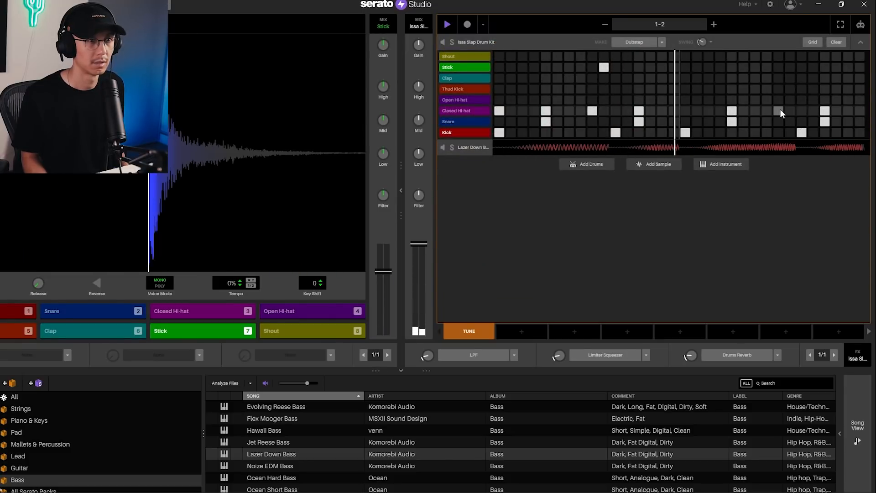
pyautogui.click(790, 67)
pyautogui.click(770, 68)
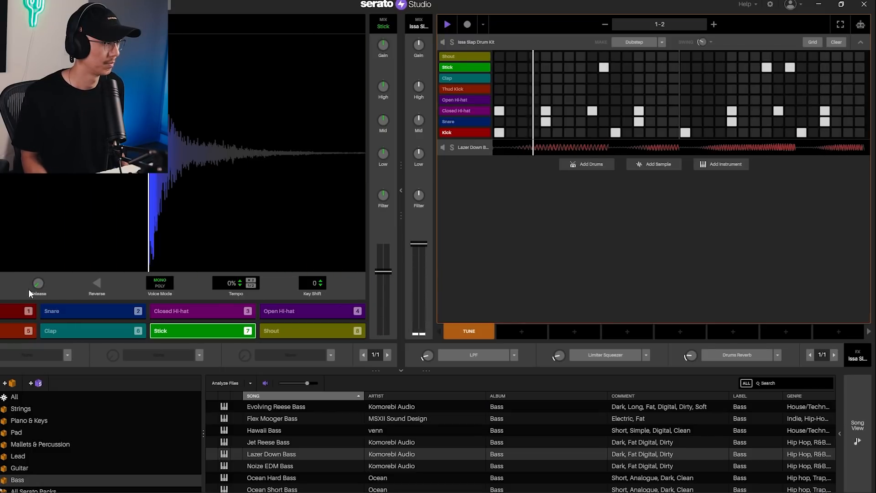
# Shorten the Stick sound's release to about 140 ms, raise its gain, set its key shift to -1 and play the scene.
pyautogui.moveTo(38, 284); pyautogui.dragTo(38, 267)
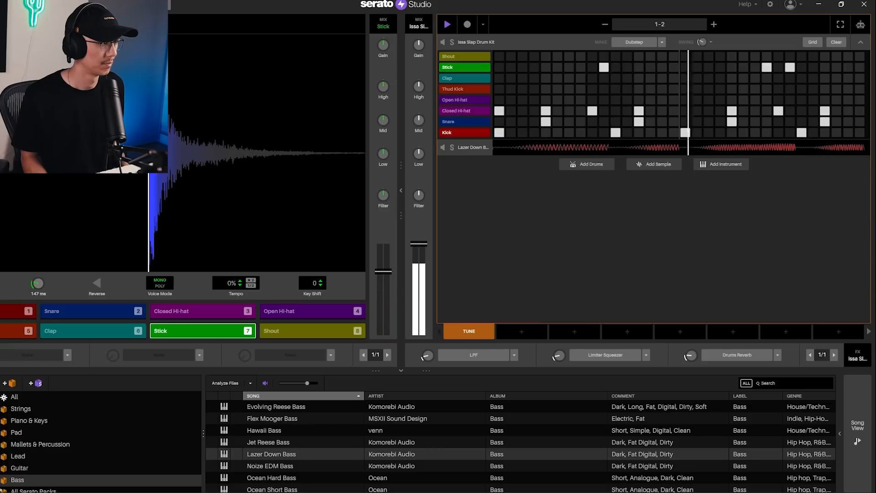
pyautogui.press('space')
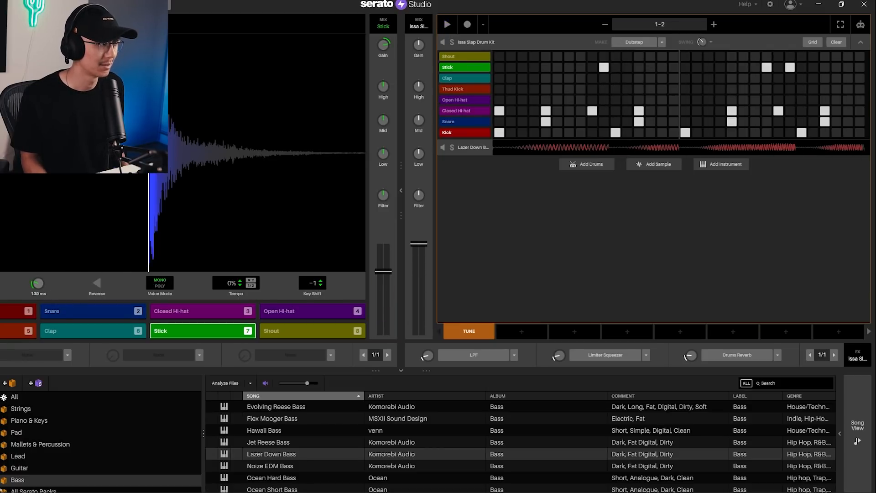
pyautogui.press('space')
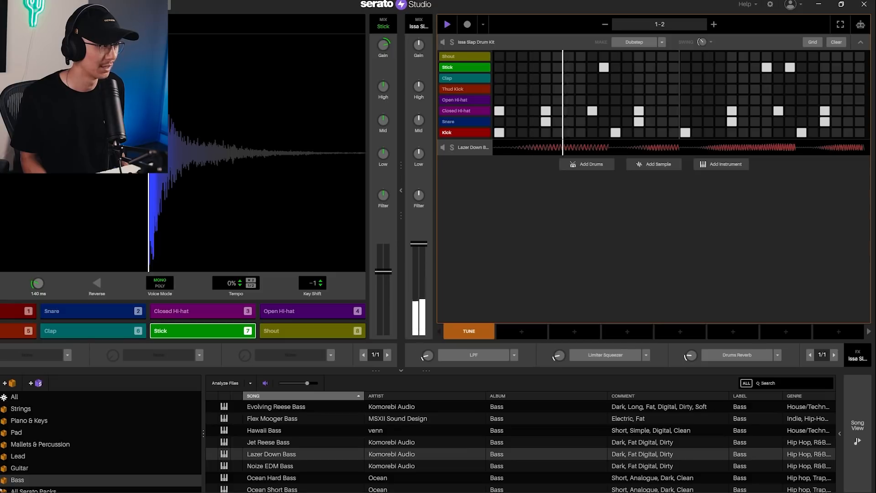
pyautogui.press('space')
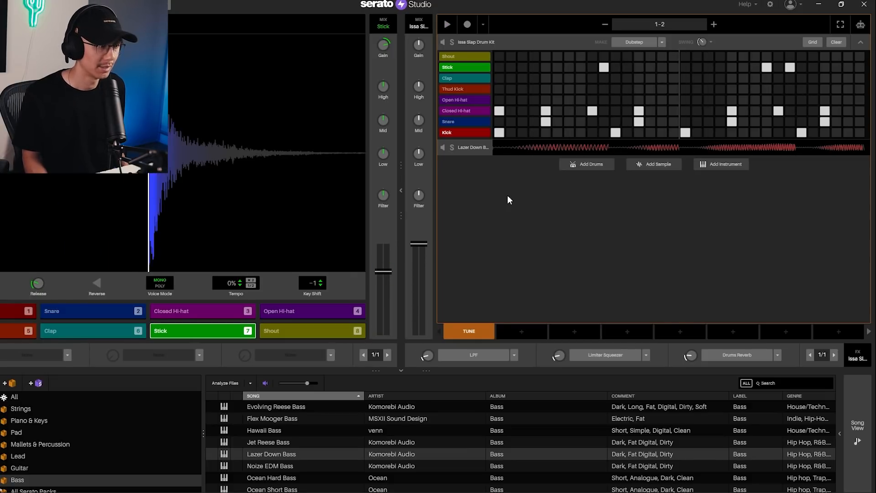
# Find the Boss Vocals loop in the Serato sample packs, select it and add it to the TUNE scene as a new track.
pyautogui.click(53, 427)
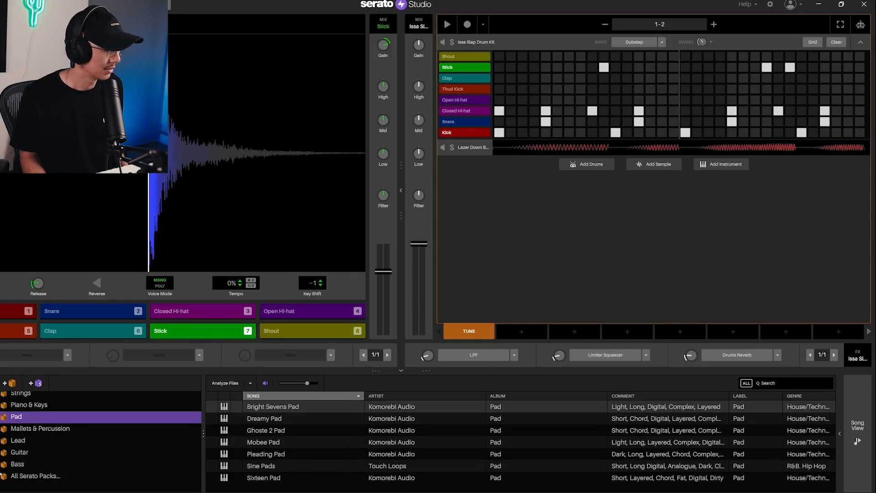
pyautogui.click(1, 441)
pyautogui.click(387, 444)
pyautogui.scroll(-10, 382, 463)
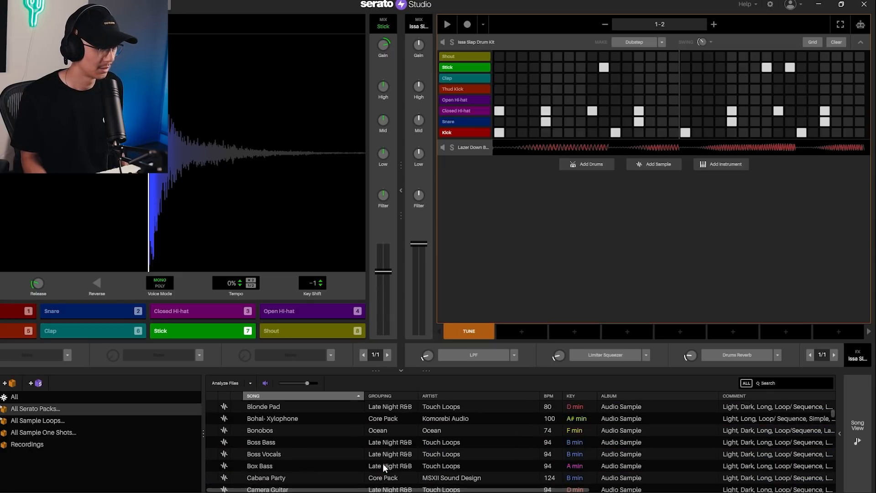
pyautogui.click(315, 453)
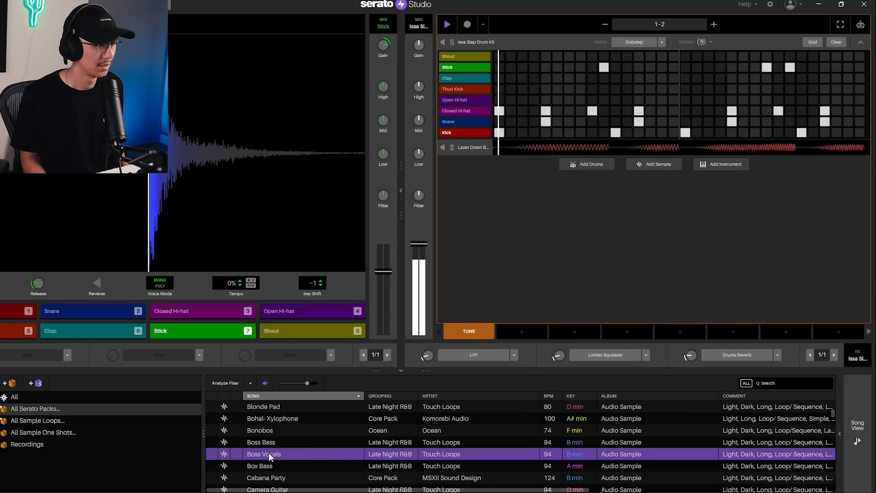
pyautogui.moveTo(269, 453); pyautogui.dragTo(543, 228)
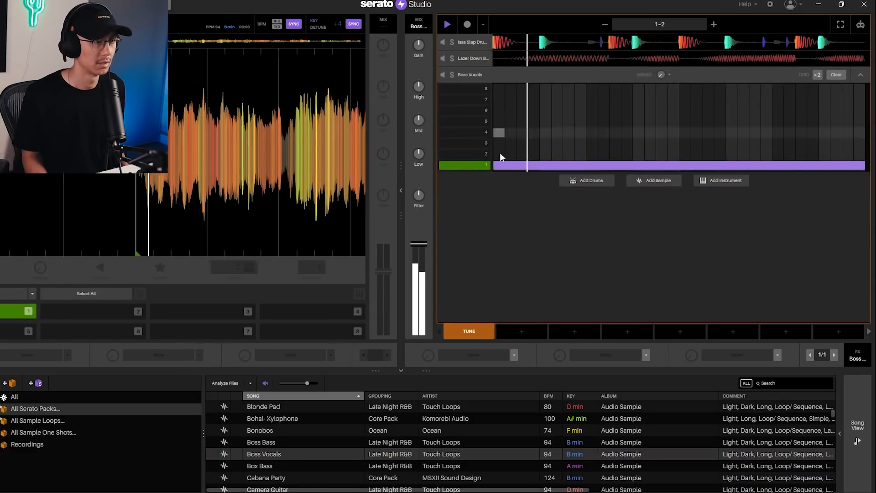
pyautogui.press('space')
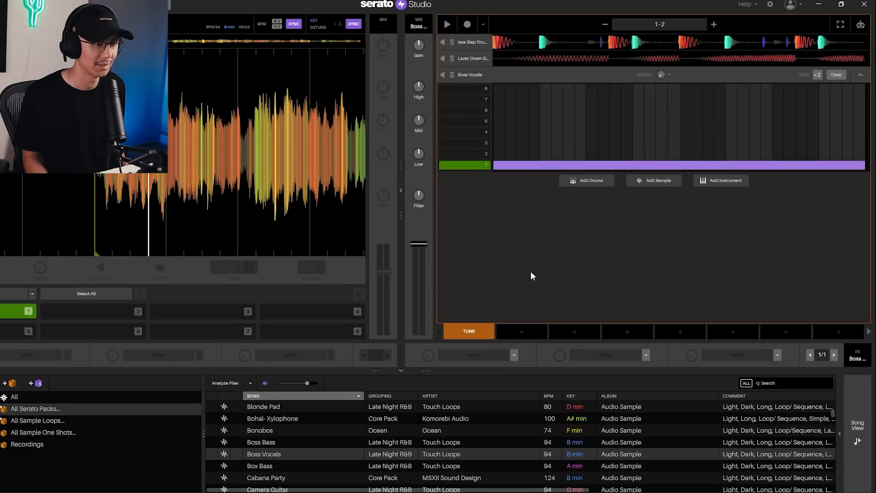
# Add the Hard Sidechain effect to Boss Vocals and lower its filter to about -21.9 while the scene plays.
pyautogui.click(514, 355)
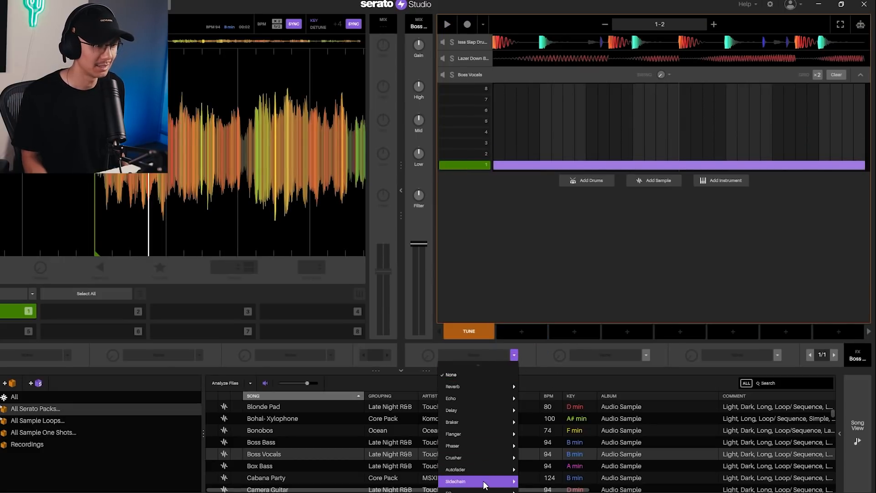
pyautogui.click(540, 490)
pyautogui.press('space')
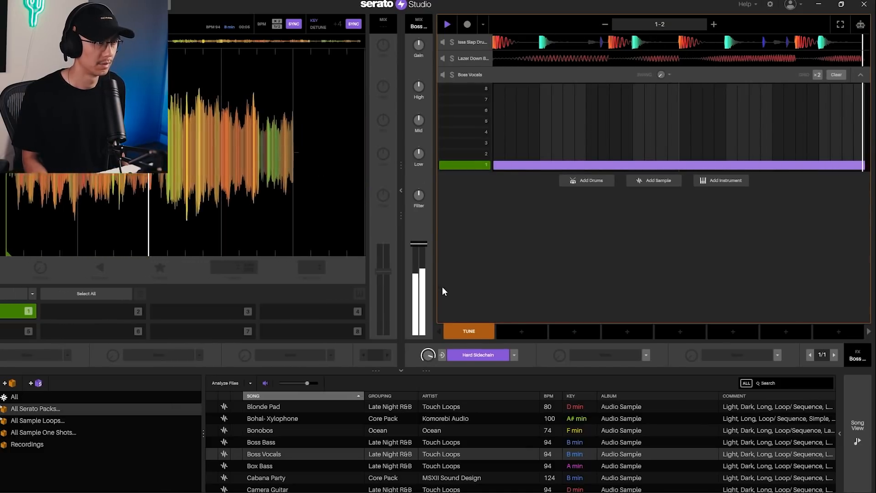
pyautogui.moveTo(421, 197); pyautogui.dragTo(421, 213)
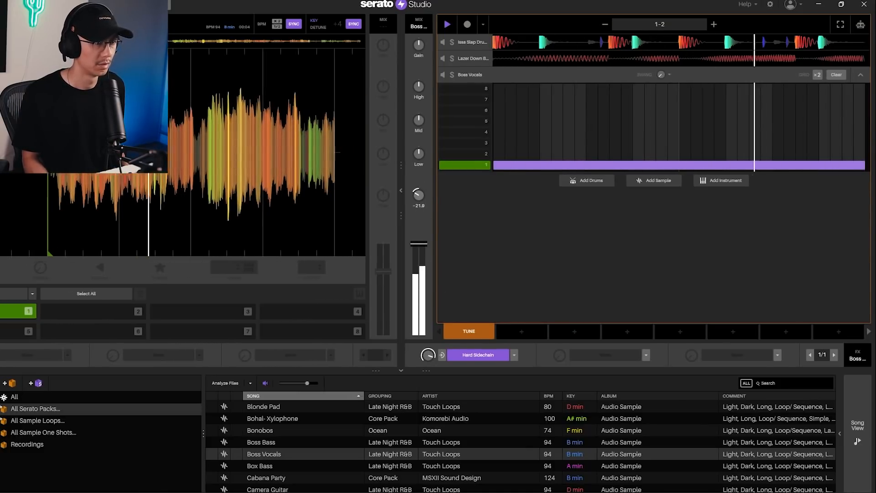
pyautogui.press('space')
# Add Dub Echo and Dry Reverb as the second and third effects on Boss Vocals and play the scene.
pyautogui.click(646, 354)
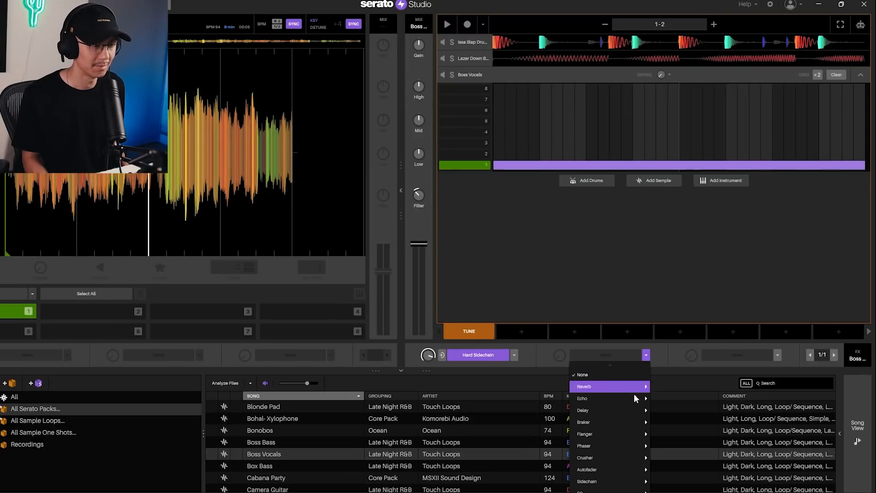
pyautogui.moveTo(628, 404)
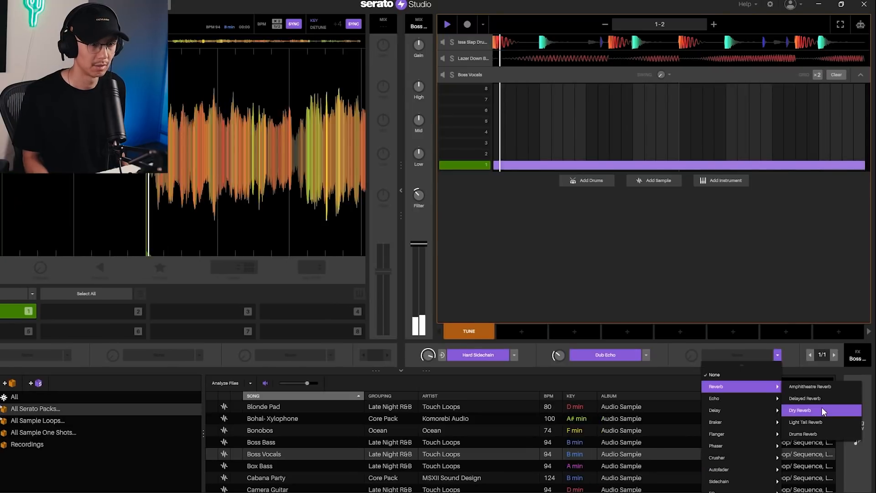
pyautogui.click(823, 411)
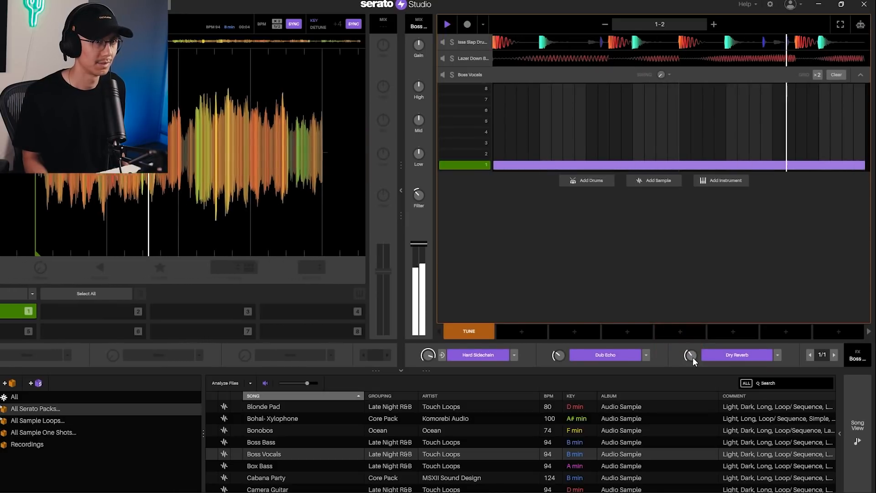
pyautogui.press('space')
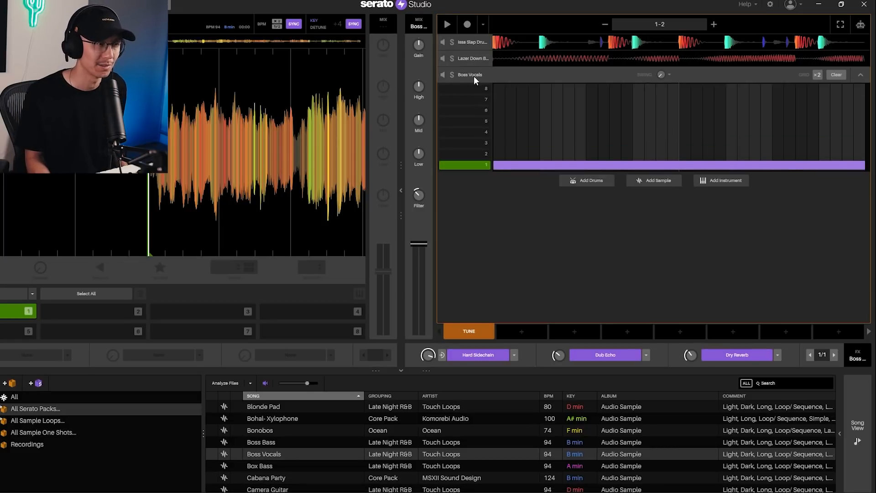
# Add Short Phat Synth as an instrument and enter the notes A#4, F#4, F4, A#3, G#4 and A#4 in the first bar.
pyautogui.click(516, 262)
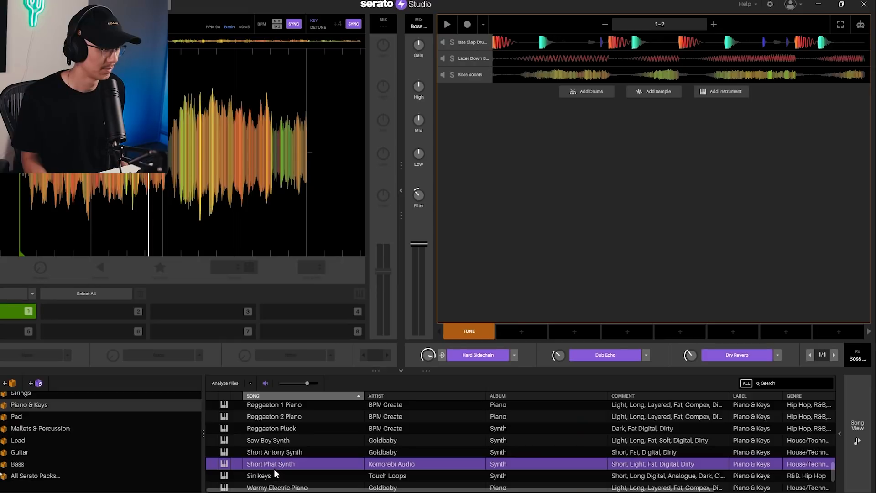
pyautogui.moveTo(274, 469); pyautogui.dragTo(552, 223)
pyautogui.click(499, 175)
pyautogui.click(534, 197)
pyautogui.click(571, 208)
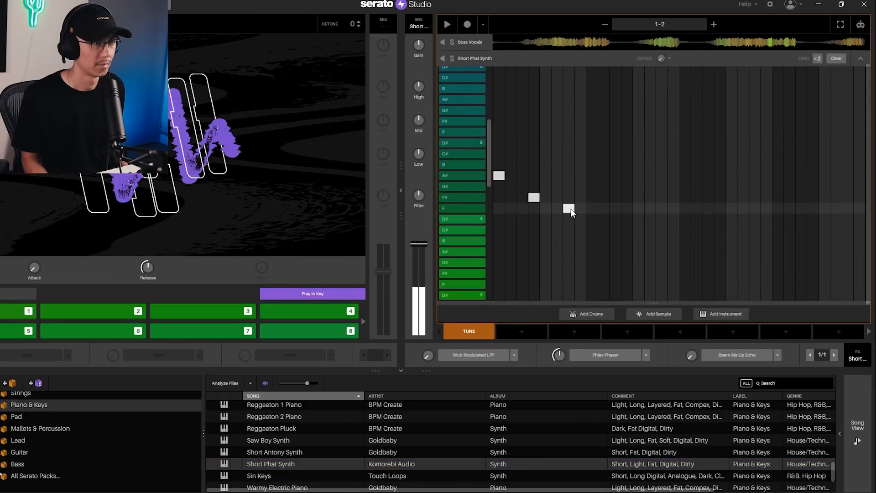
pyautogui.click(597, 252)
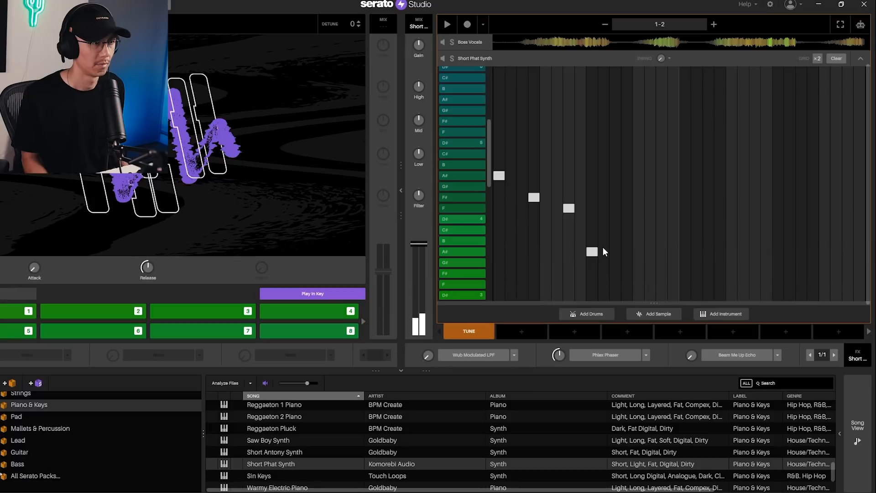
pyautogui.click(627, 186)
pyautogui.click(662, 164)
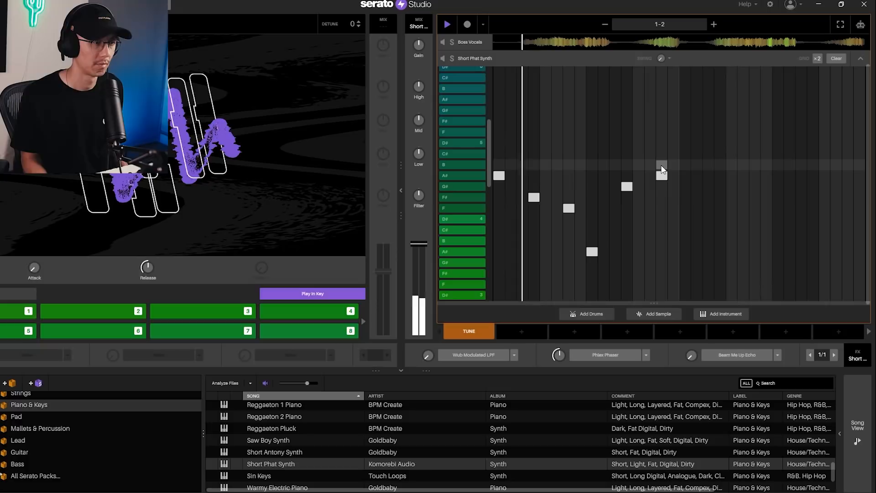
# Repeat the synth melody in the second bar and turn down the synth's filter, lows and mids.
pyautogui.press('space')
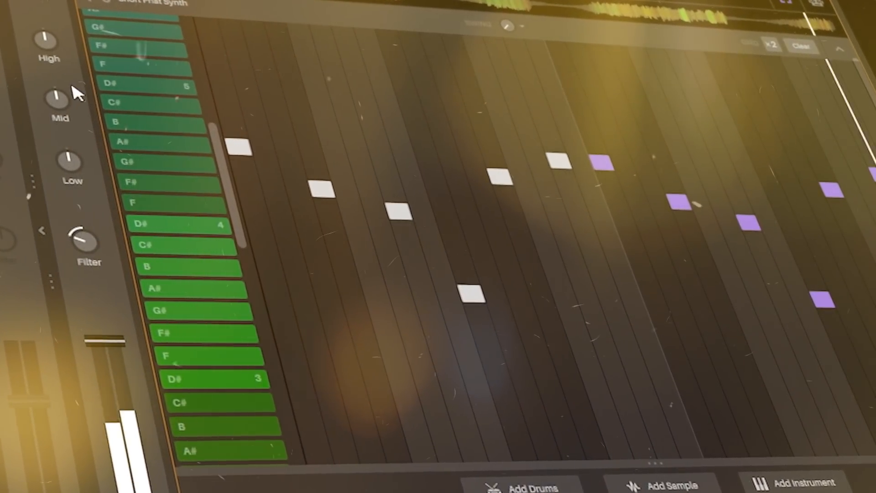
pyautogui.moveTo(63, 162); pyautogui.dragTo(63, 183)
pyautogui.moveTo(51, 98); pyautogui.dragTo(51, 107)
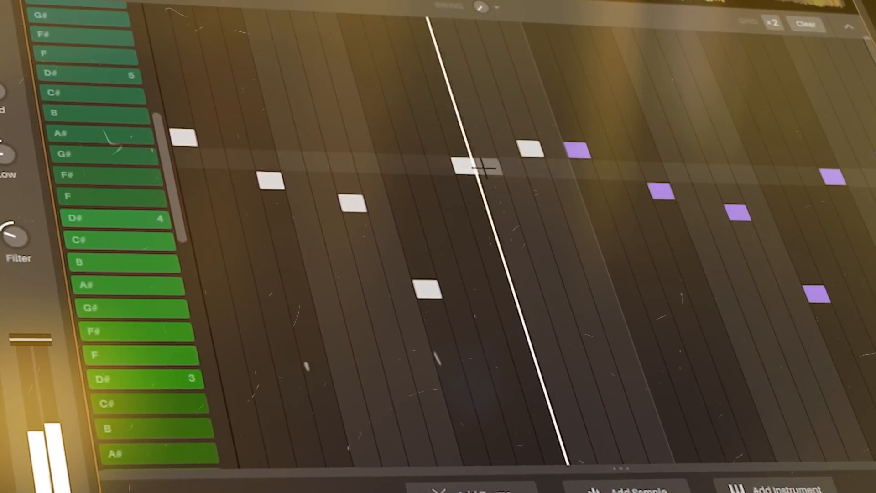
# Try the first bar's G#4 synth note one step earlier and return it to its original step.
pyautogui.click(459, 169)
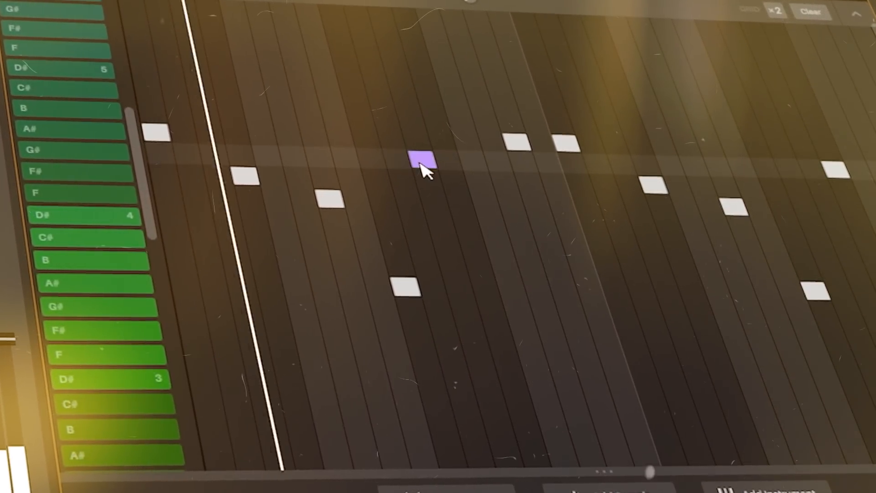
pyautogui.moveTo(415, 161); pyautogui.dragTo(456, 158)
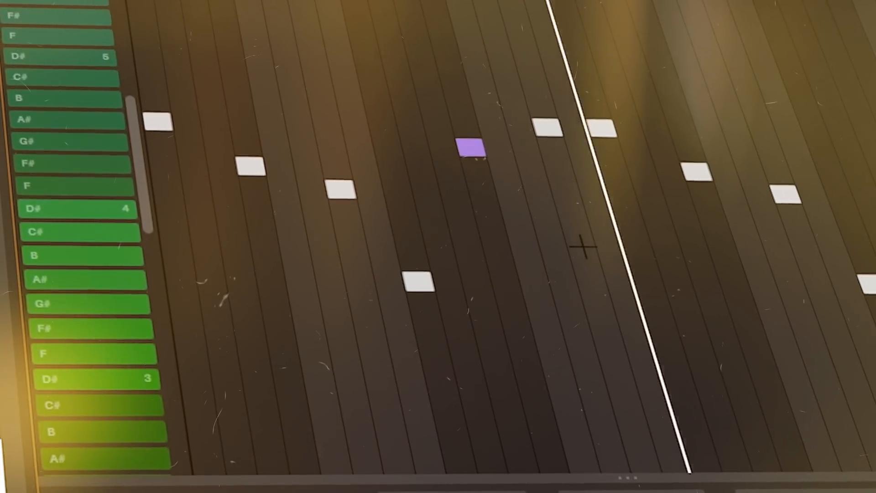